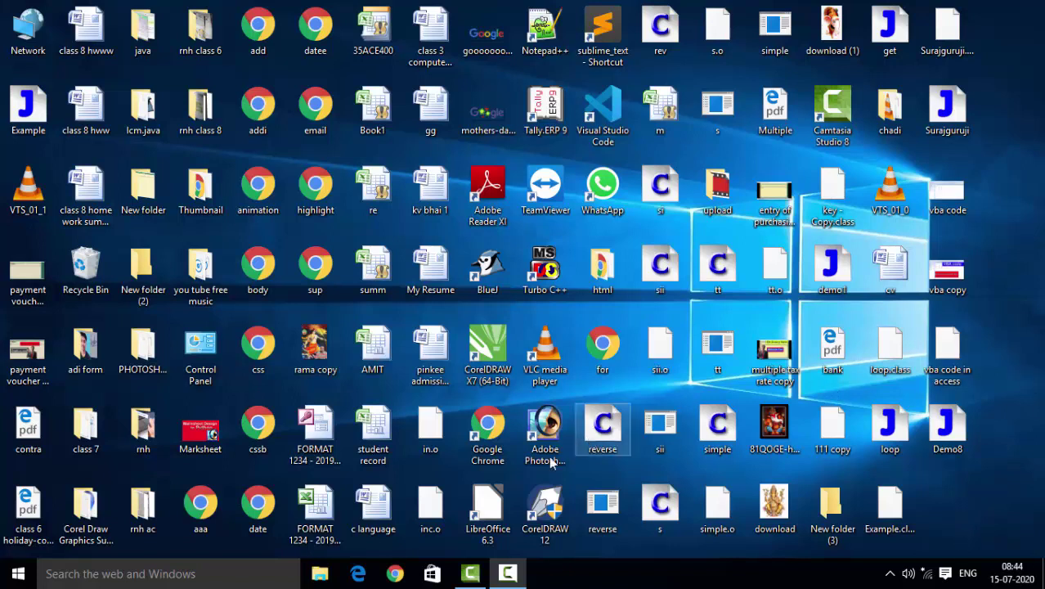
Step: Open the Windows Start menu from the taskbar
click(2, 580)
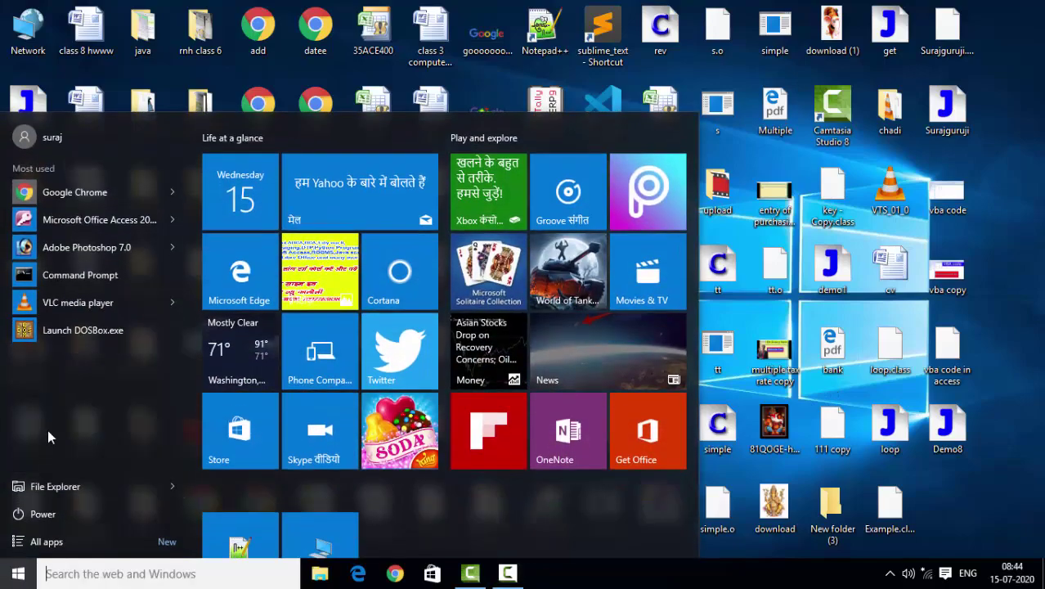
Step: Launch Microsoft Office Access and create a new blank database
click(100, 220)
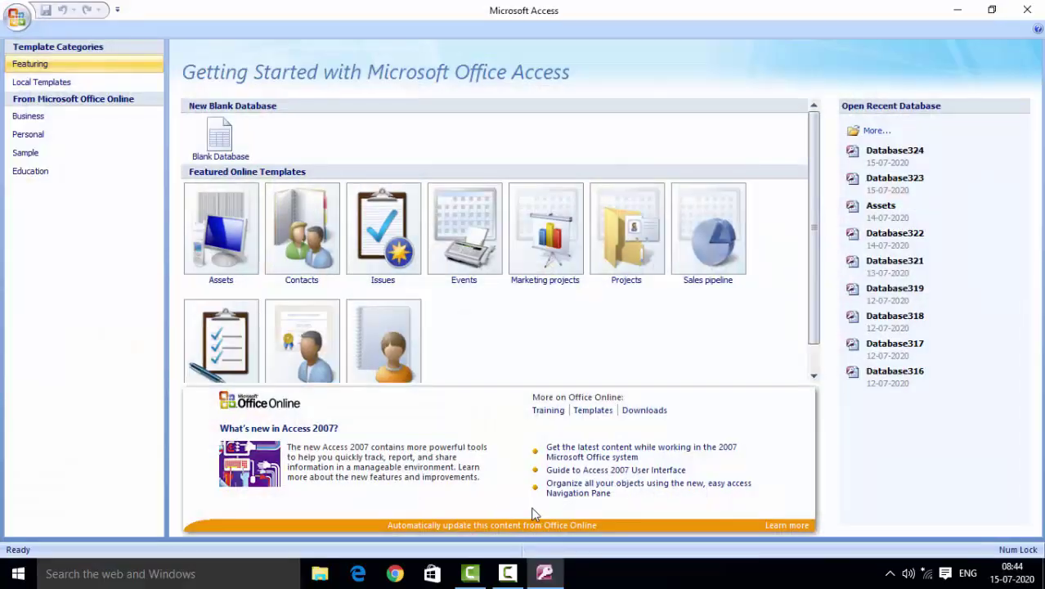
click(210, 152)
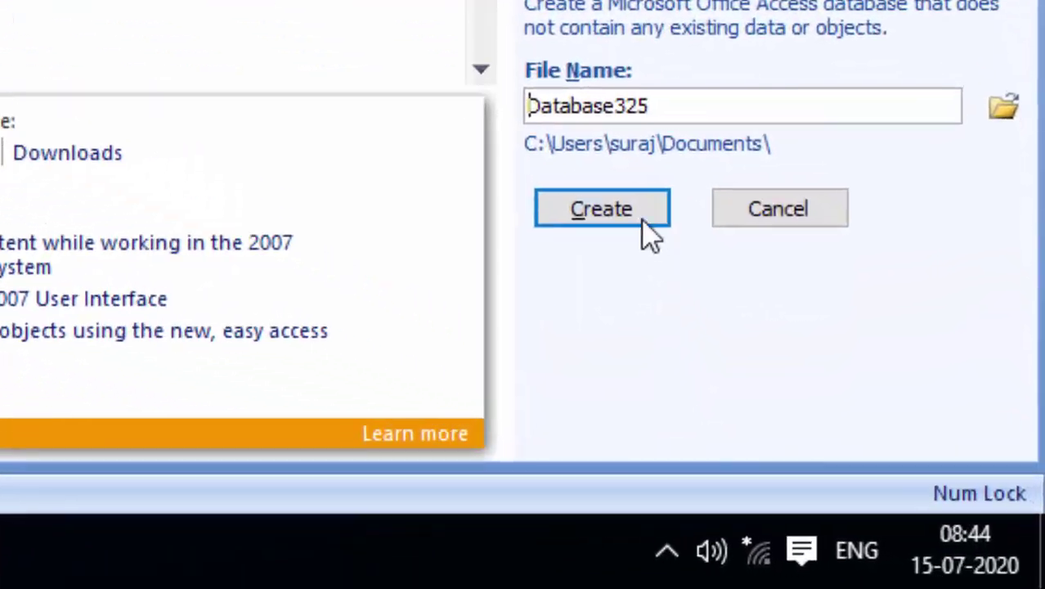
click(873, 440)
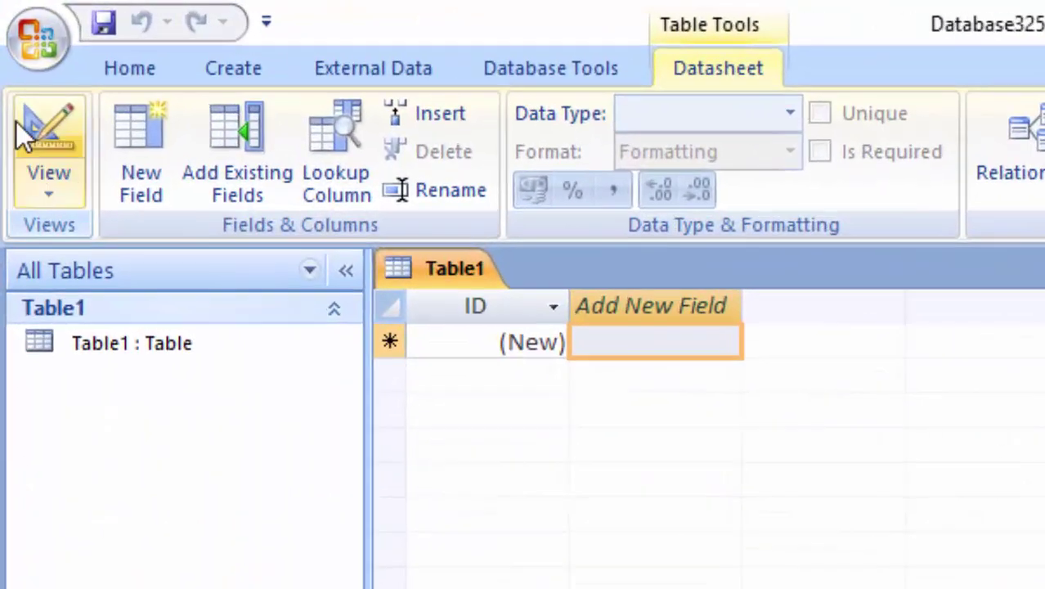
Step: Save the new table as 'Dicount'
click(32, 135)
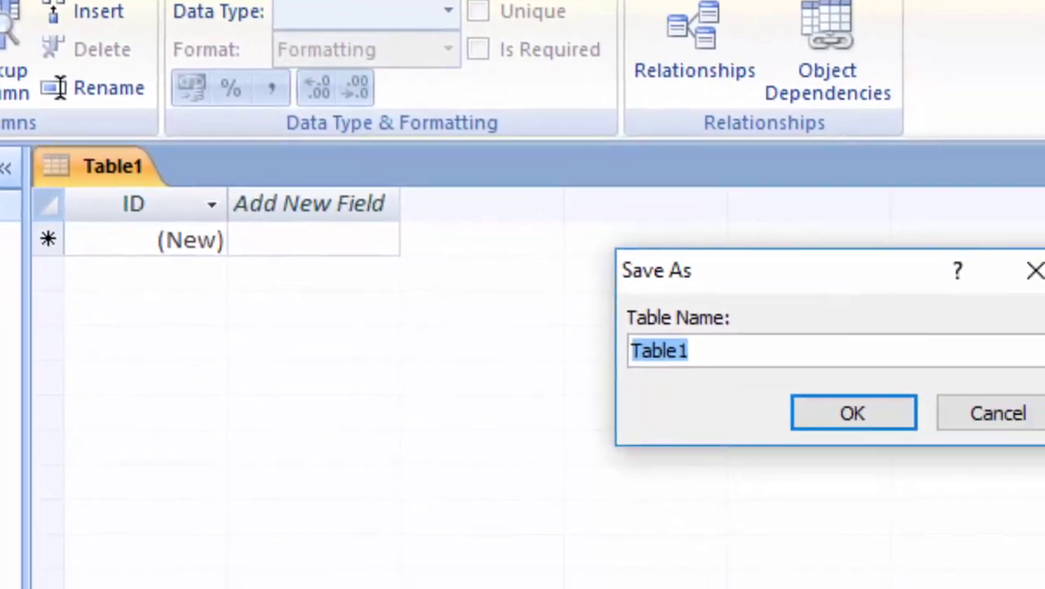
text(Dicount)
key(Return)
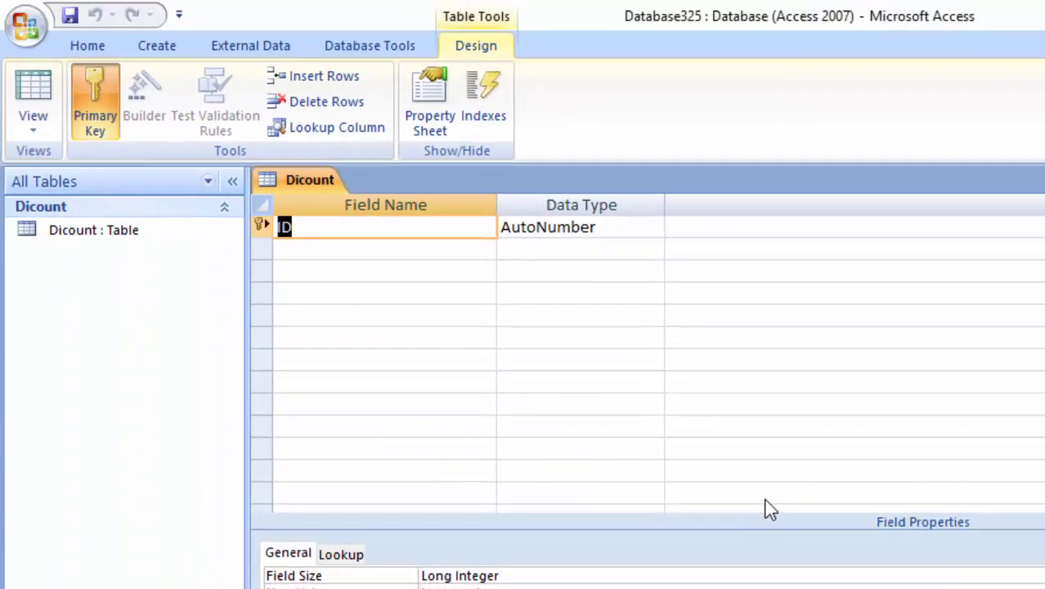
Step: Rename the ID field to 'Customer id' and add a 'Customer name' field
key(BackSpace)
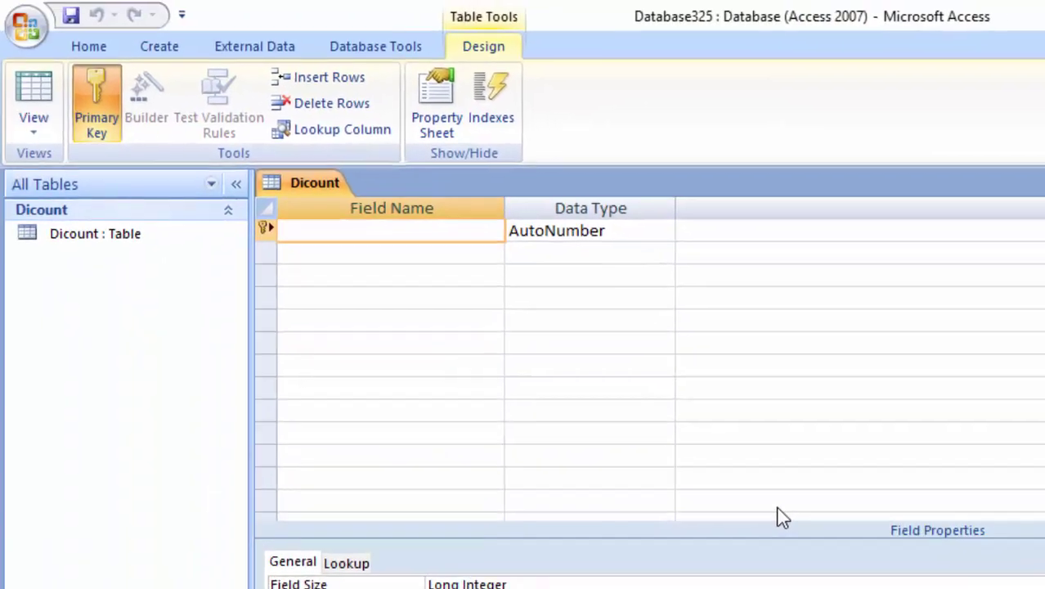
text(Cus)
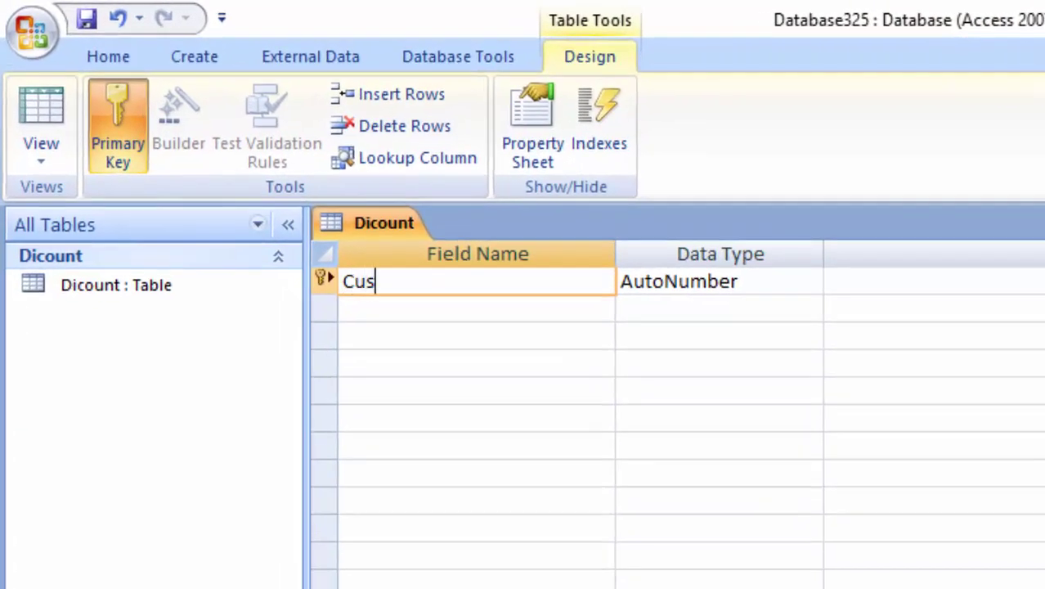
text(tomer)
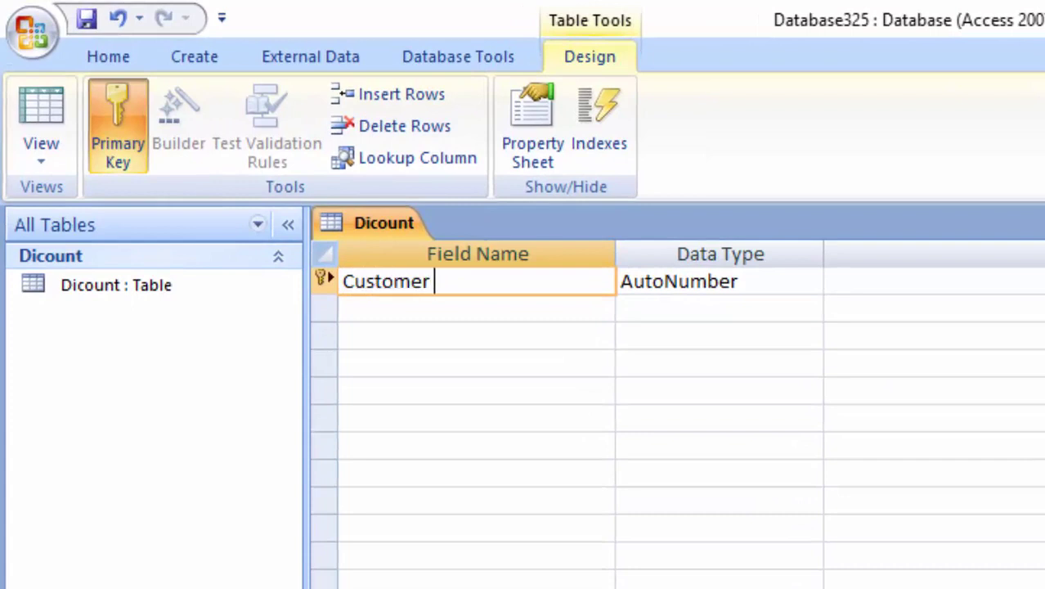
text( id)
key(Tab)
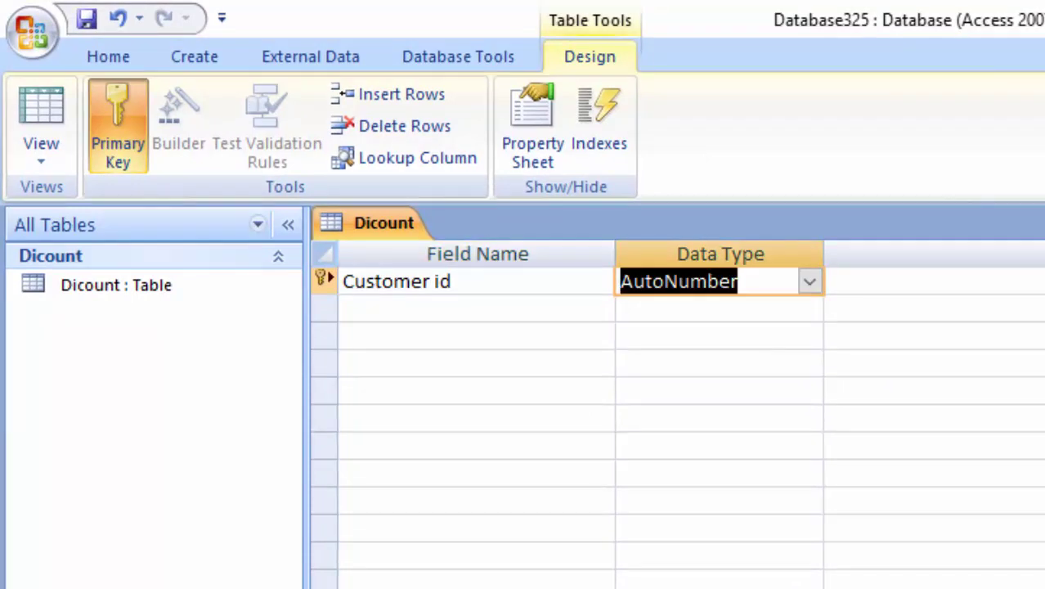
click(422, 307)
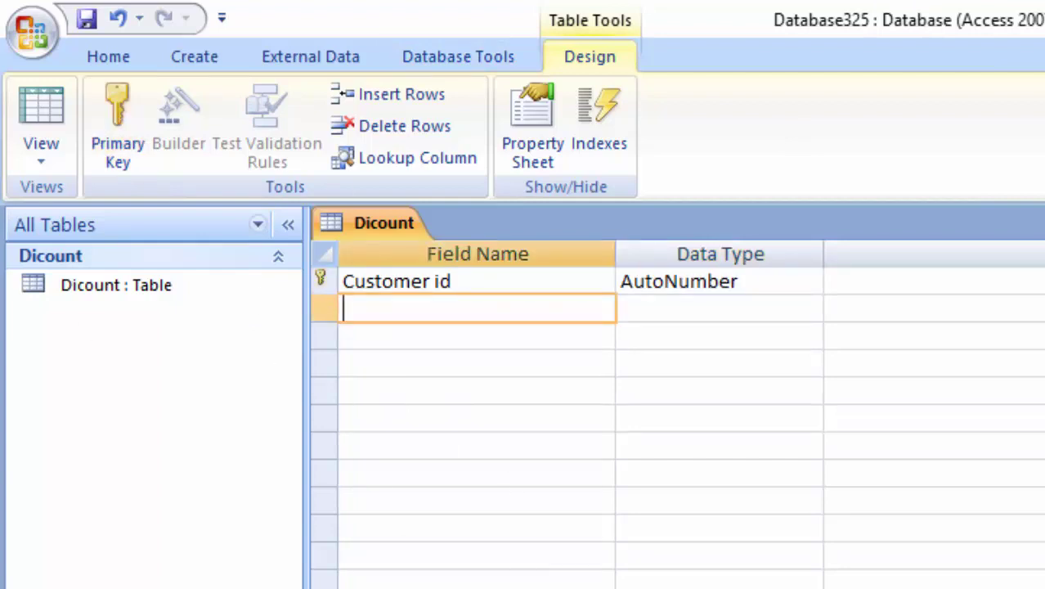
text(C)
text(ustom)
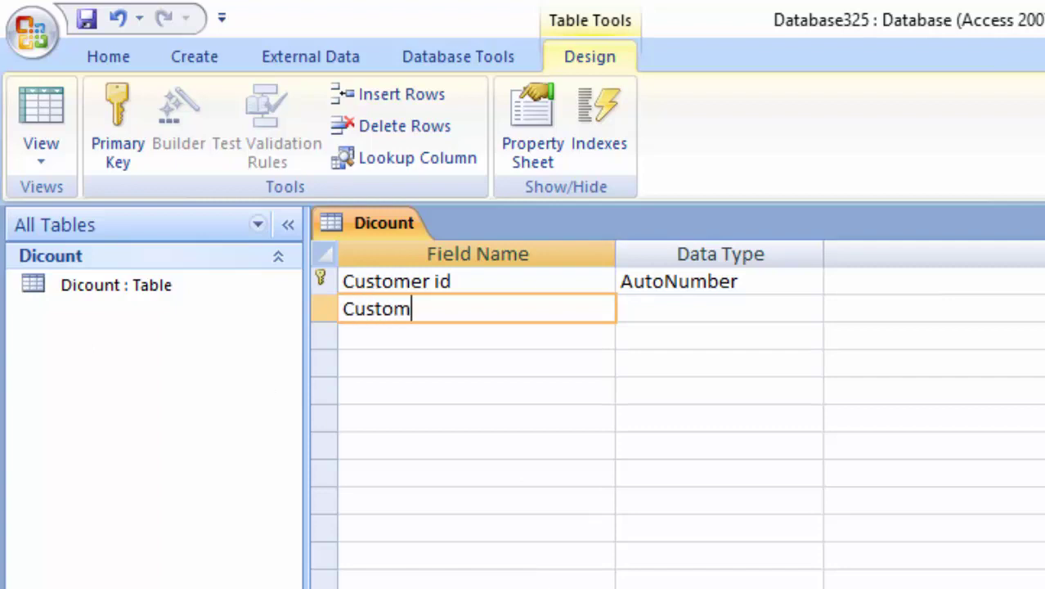
text(er nam)
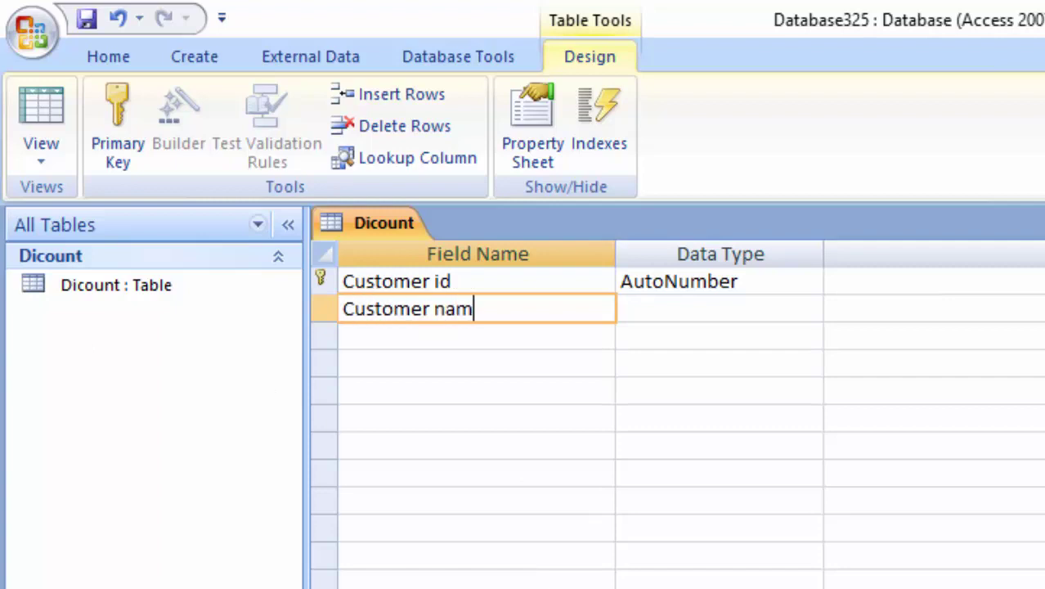
text(e)
key(Tab)
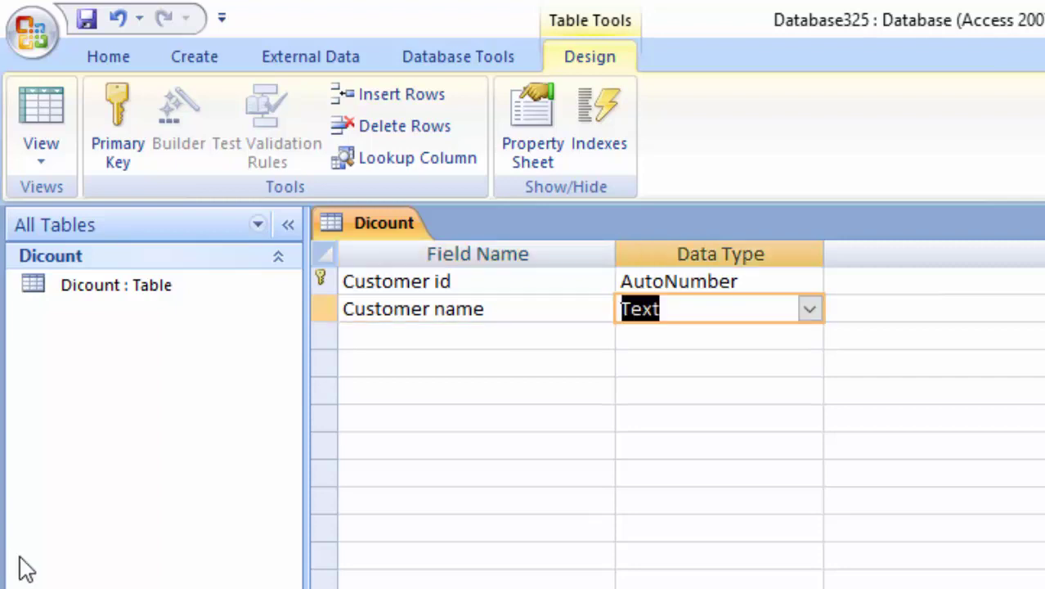
Step: Add a Text field 'Product name' and name the next field 'Price'
click(508, 333)
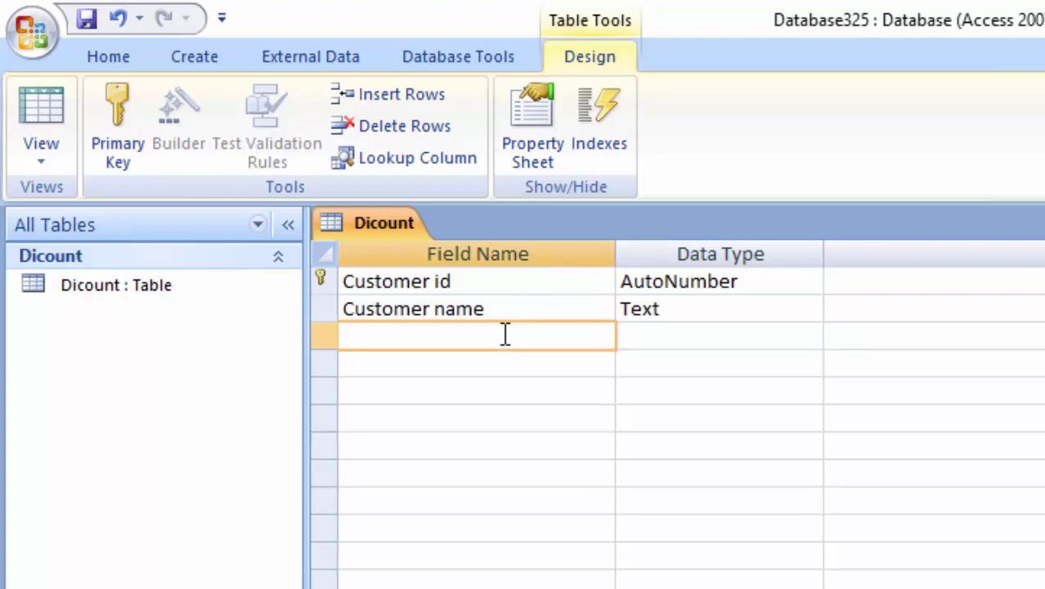
text(Pro)
text(duct)
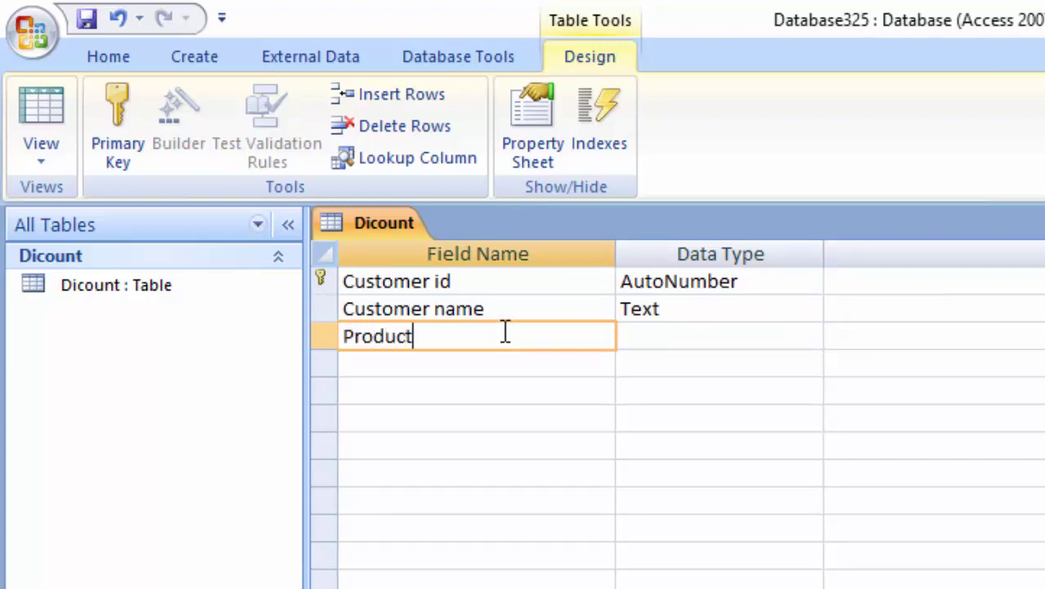
text( name)
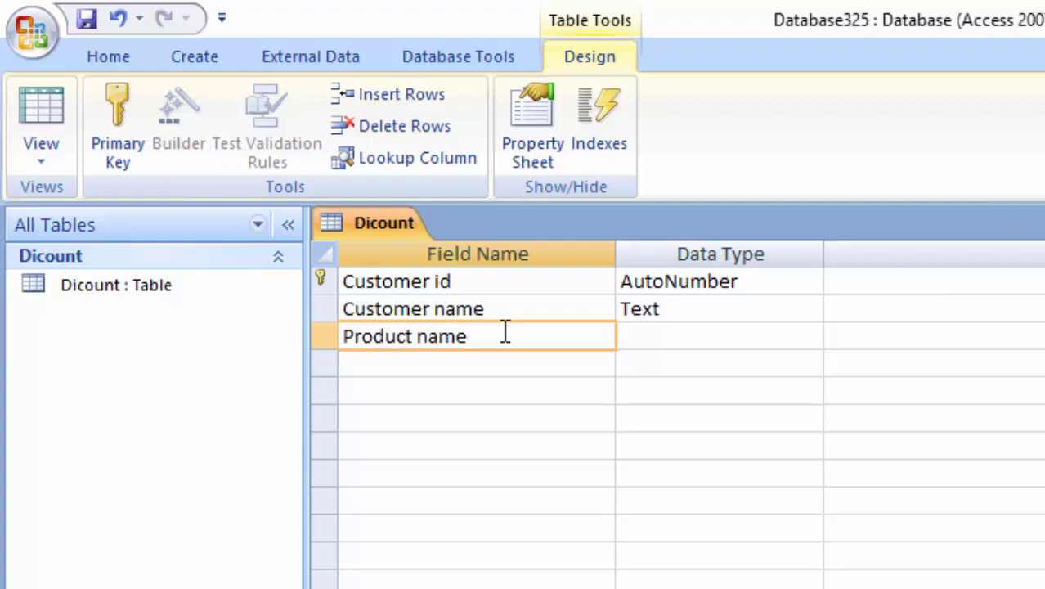
click(665, 334)
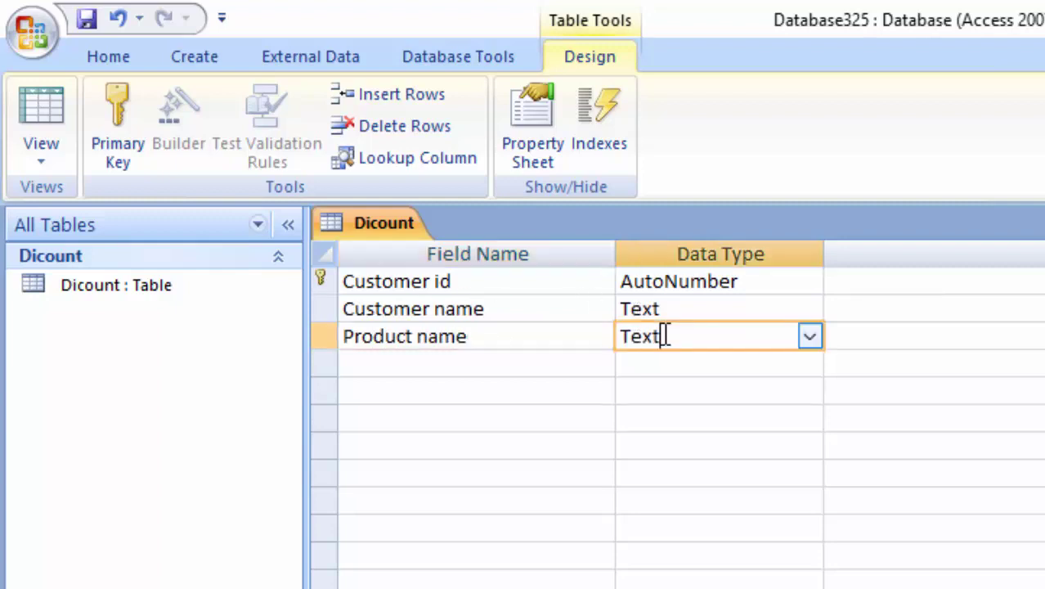
click(446, 360)
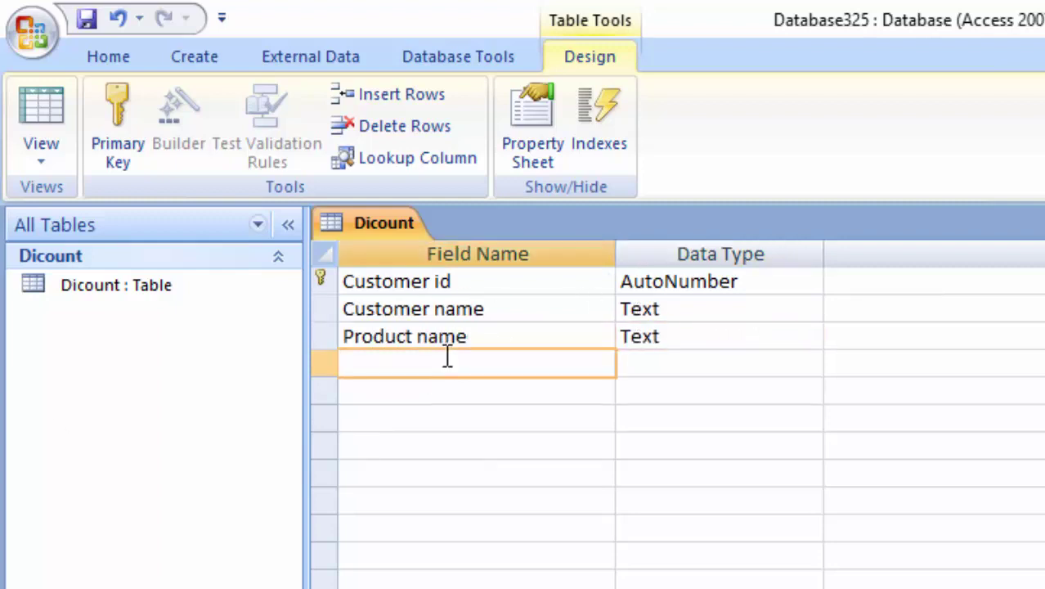
text(Pri)
text(ce)
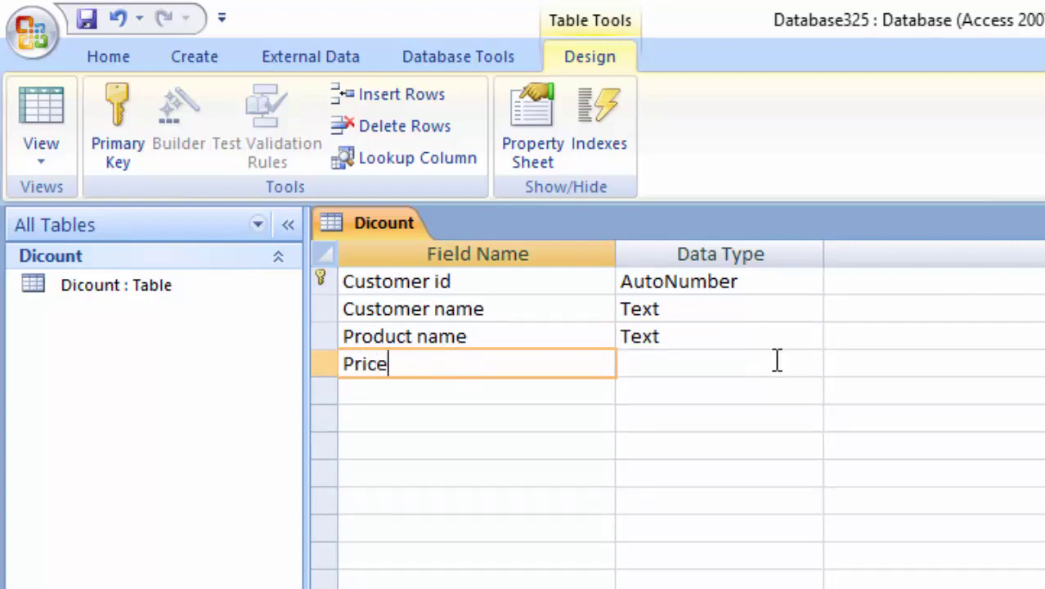
Step: Make Price a Currency field and name the next field 'Unit name'
click(777, 359)
click(814, 365)
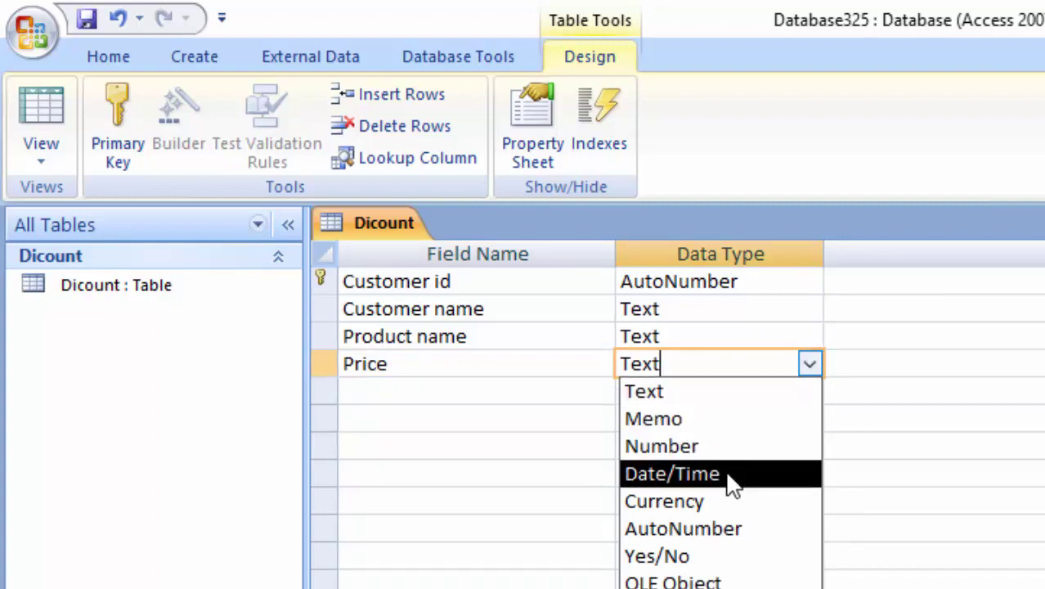
click(721, 500)
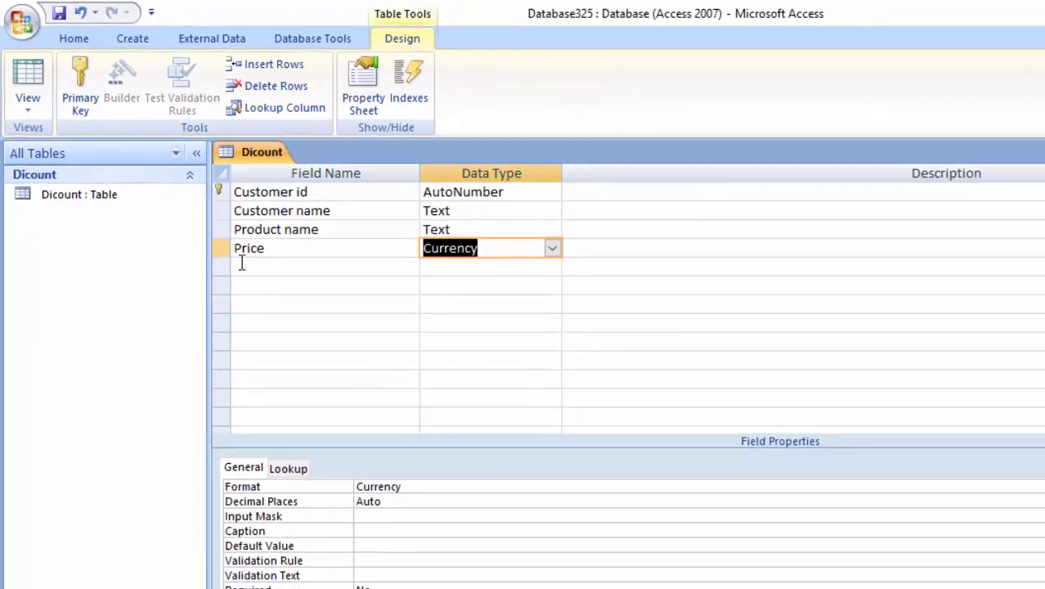
click(242, 265)
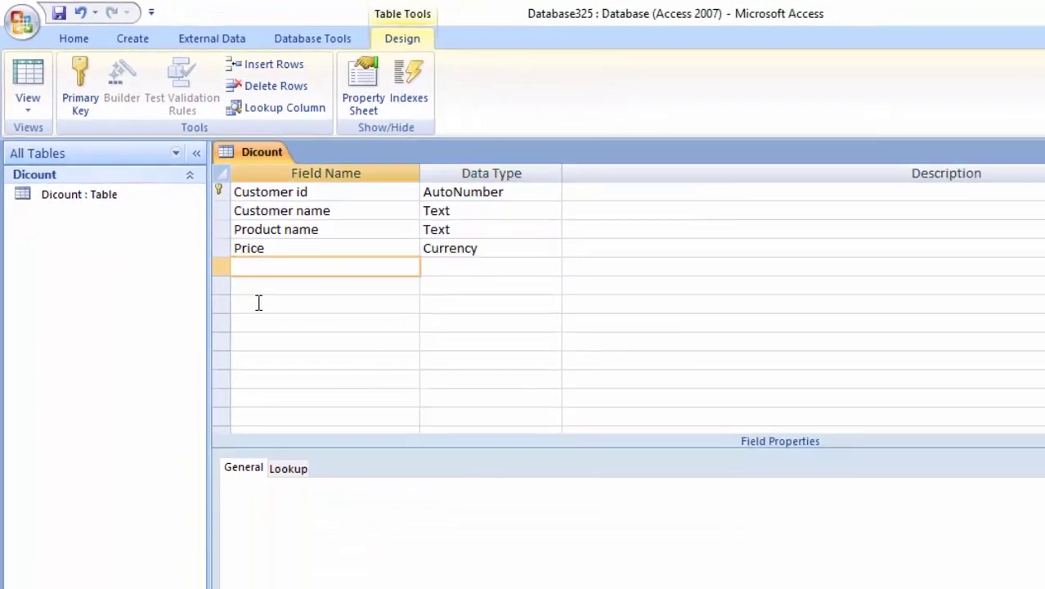
text(U)
text(nit)
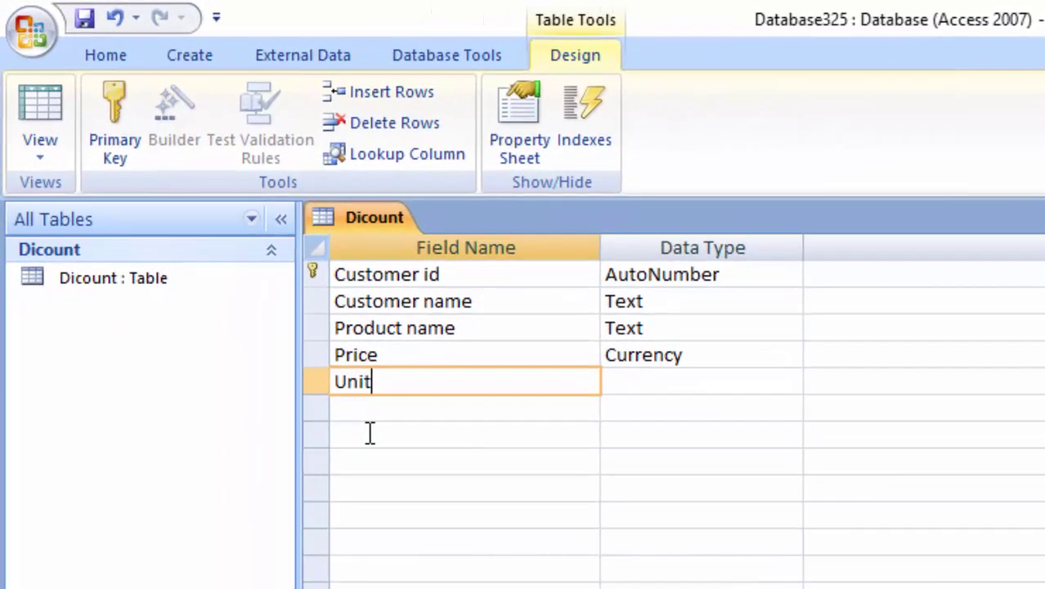
text( na)
text(me)
Step: Start the Lookup Wizard for Unit name, choosing to type the values yourself
click(628, 380)
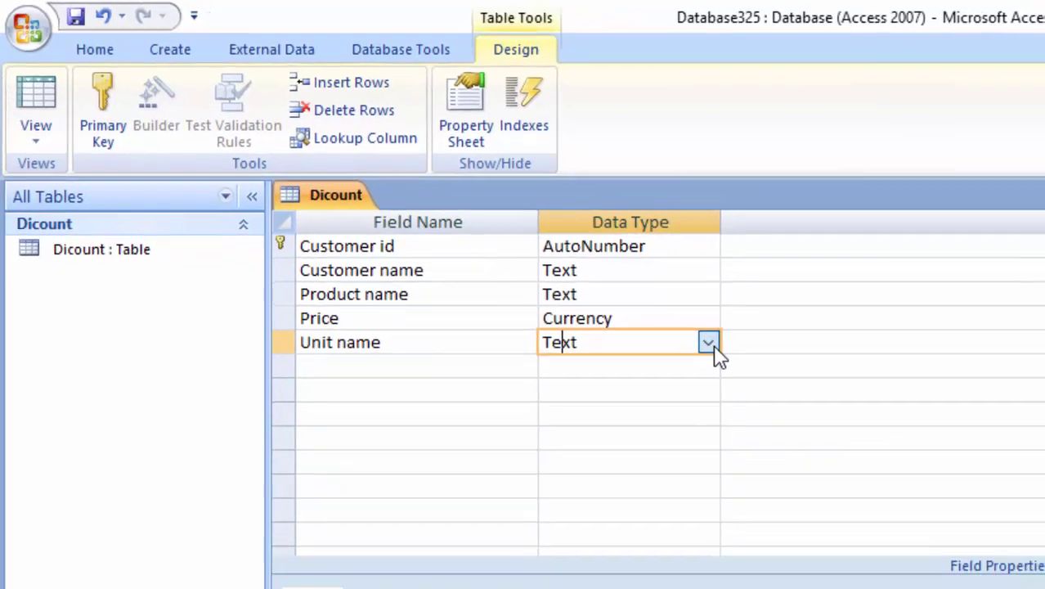
click(791, 382)
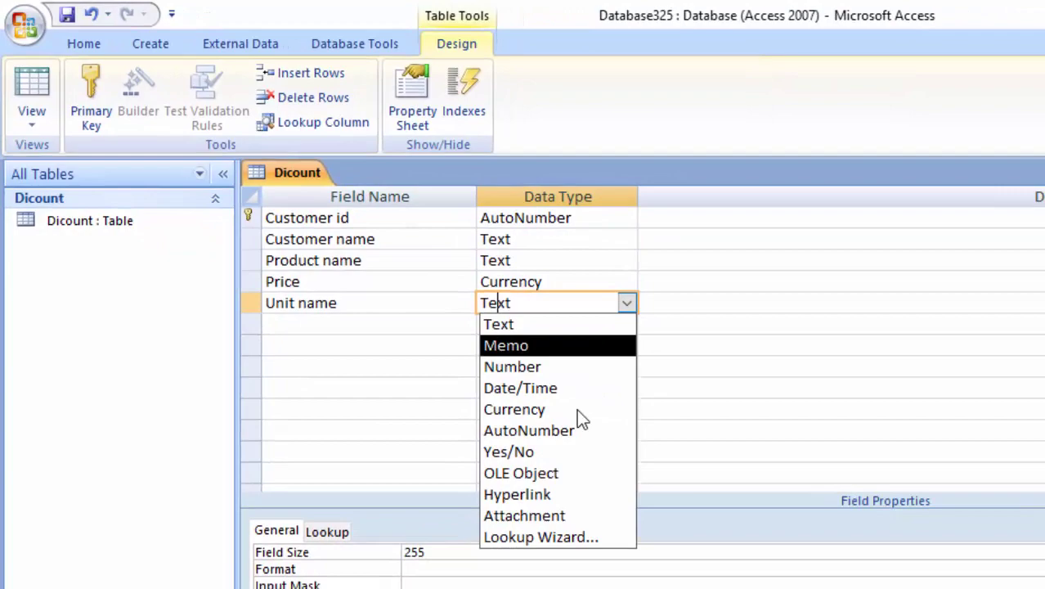
click(564, 537)
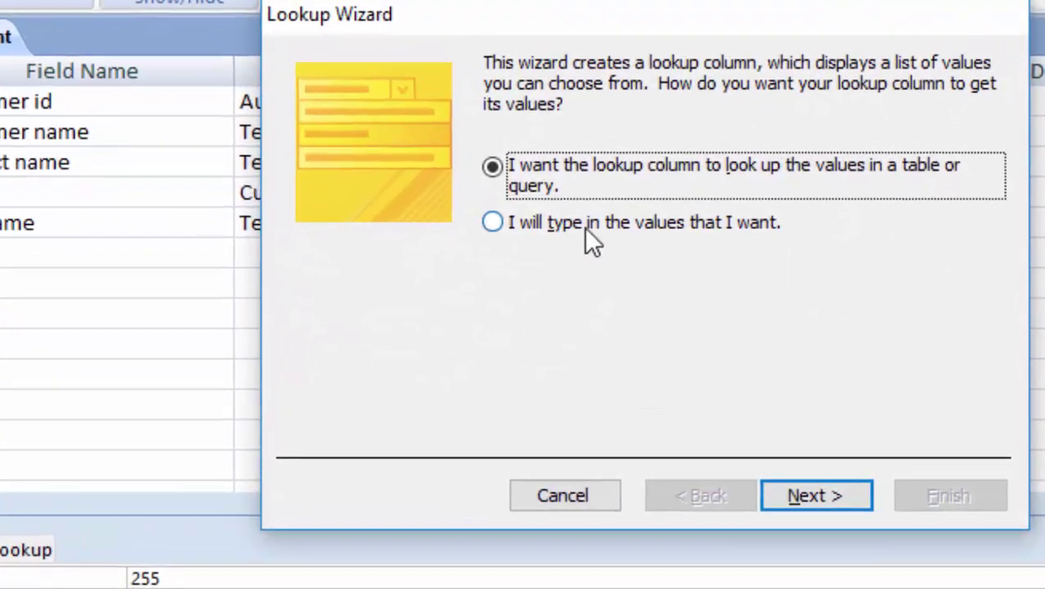
click(557, 214)
click(806, 496)
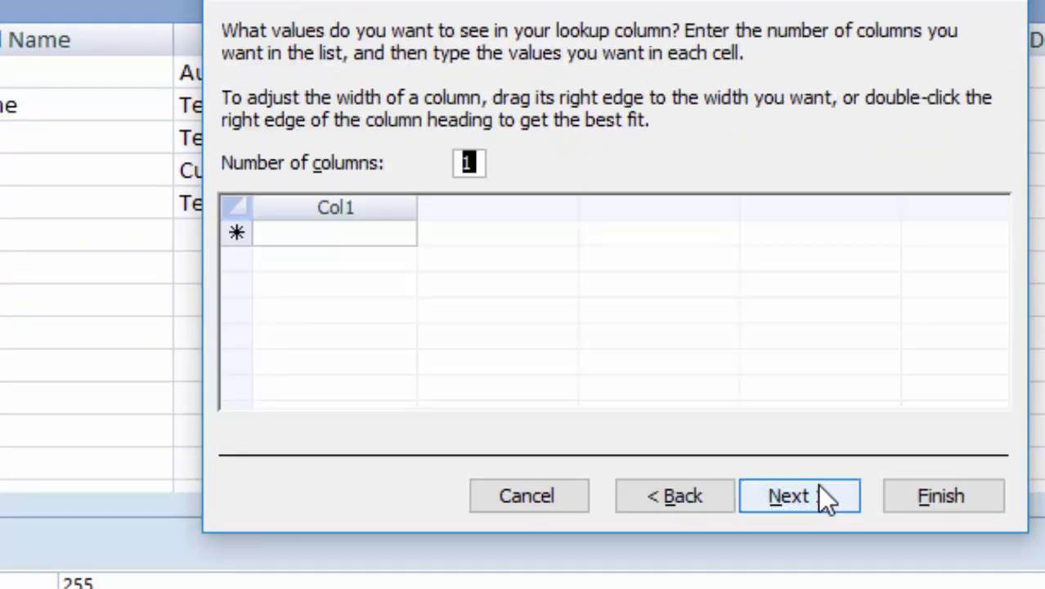
Step: Enter the lookup values Gram, Kilogram, Militre and Ton
click(335, 230)
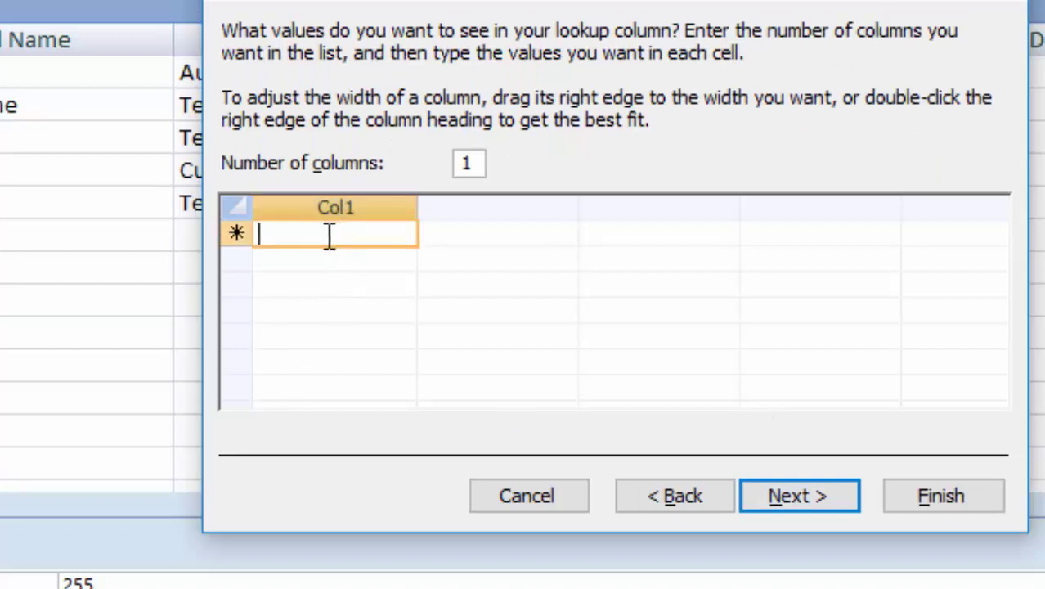
text(Gran)
key(BackSpace)
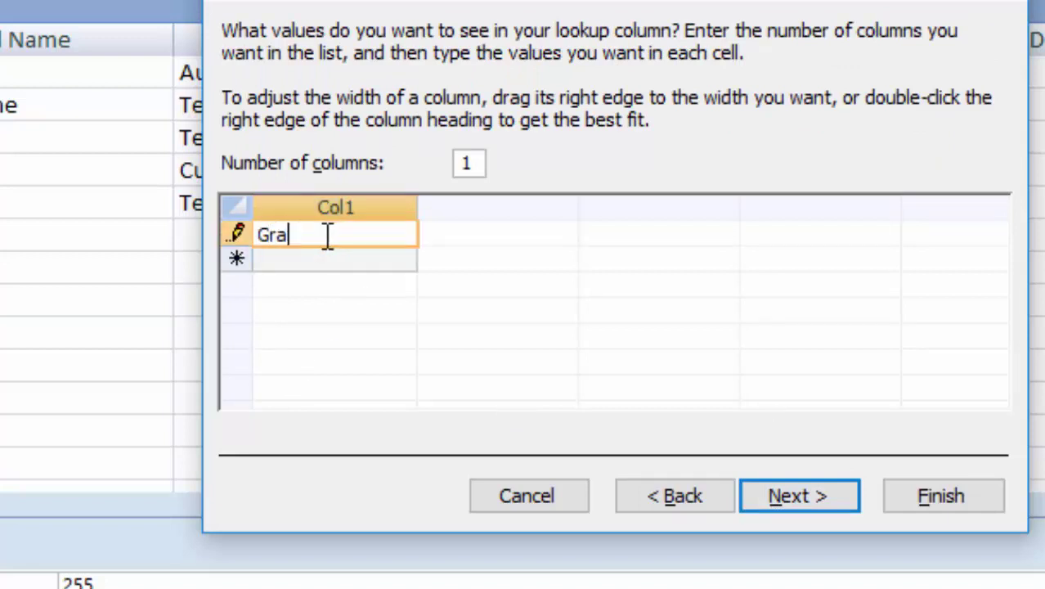
text(m)
key(Return)
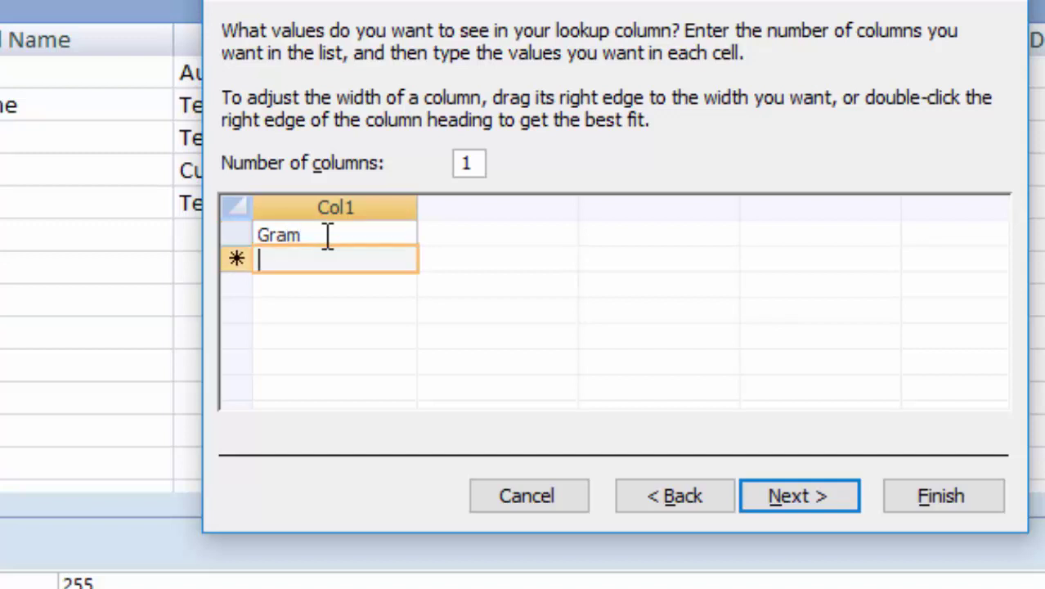
text(/ki)
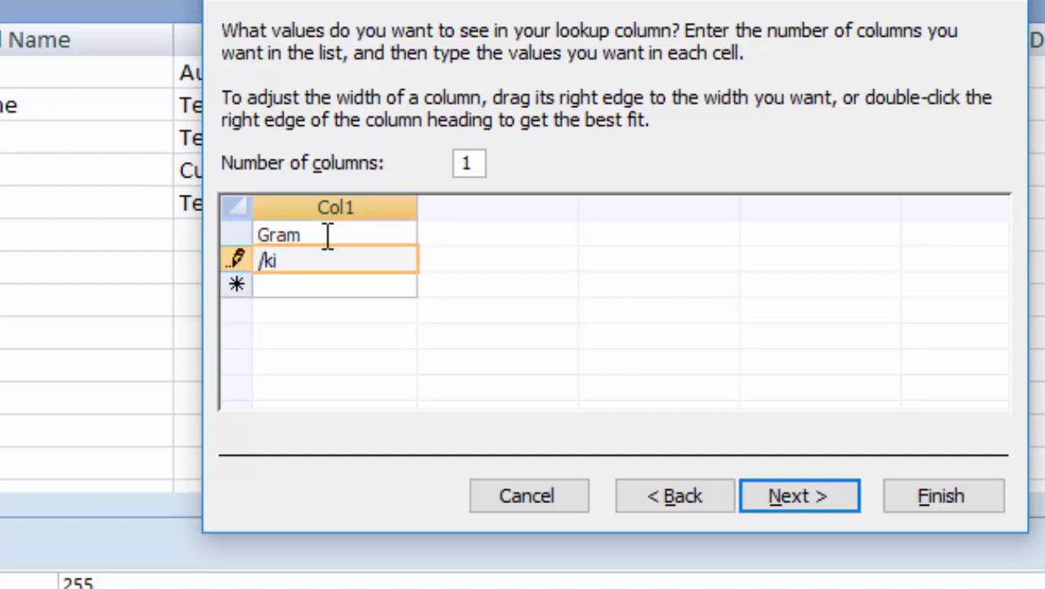
key(BackSpace)
key(BackSpace)
key(BackSpace)
text(Kilogra)
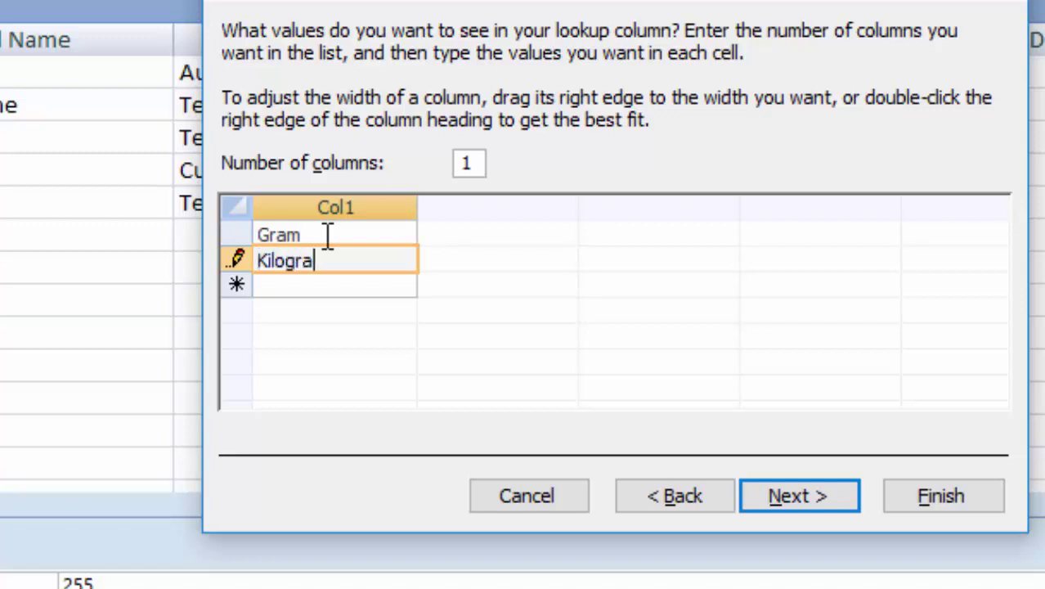
text(m)
key(Return)
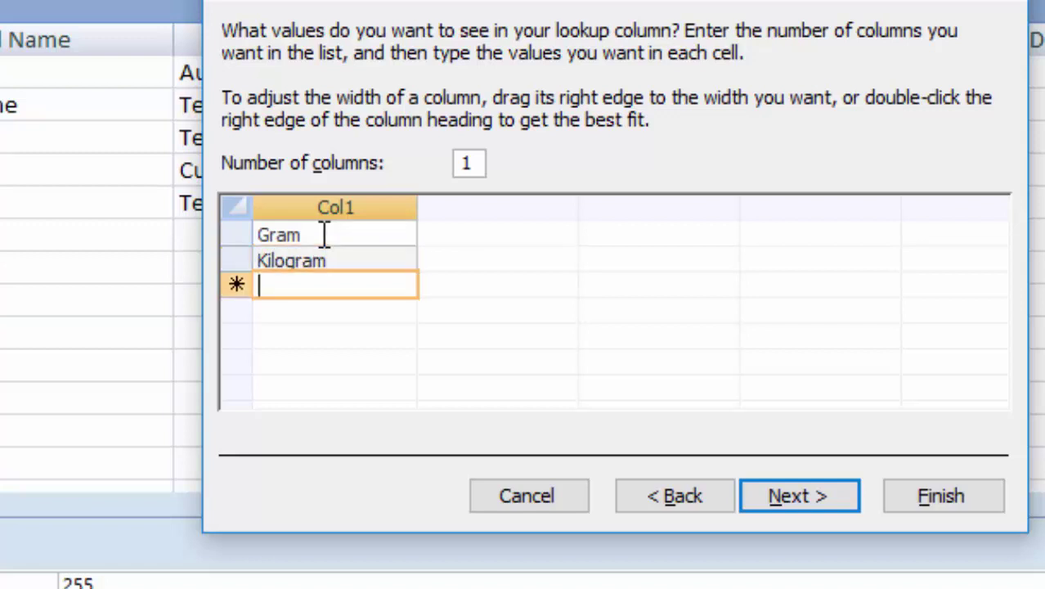
text(Mil)
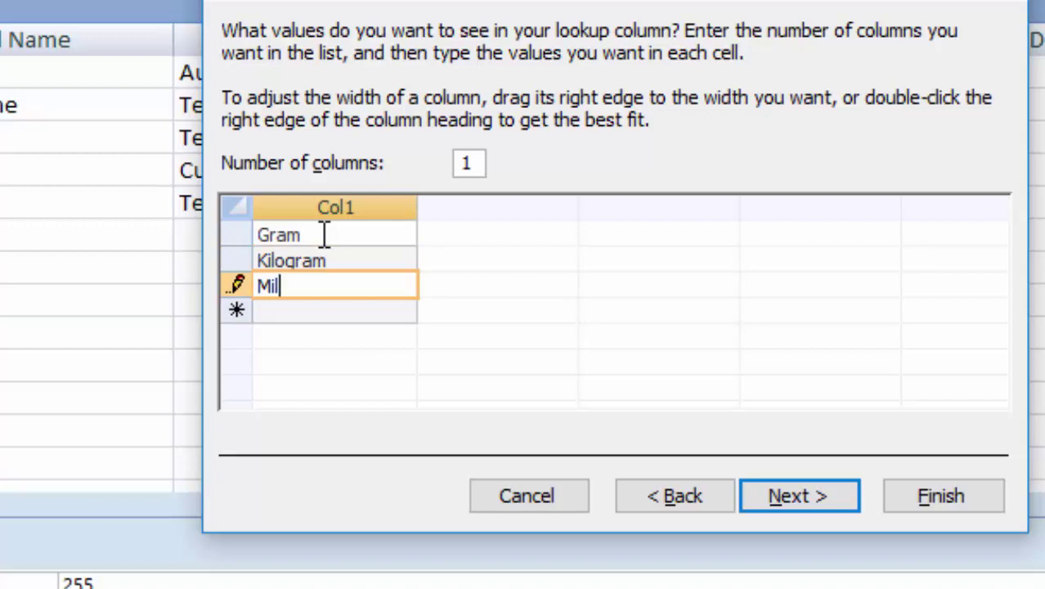
text(itre)
key(Down)
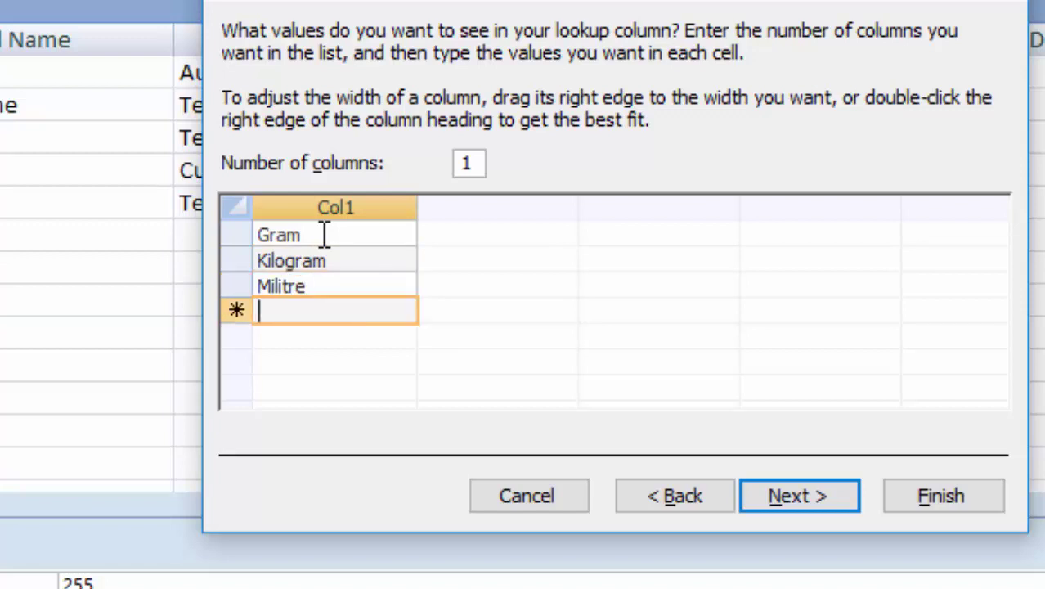
text(T)
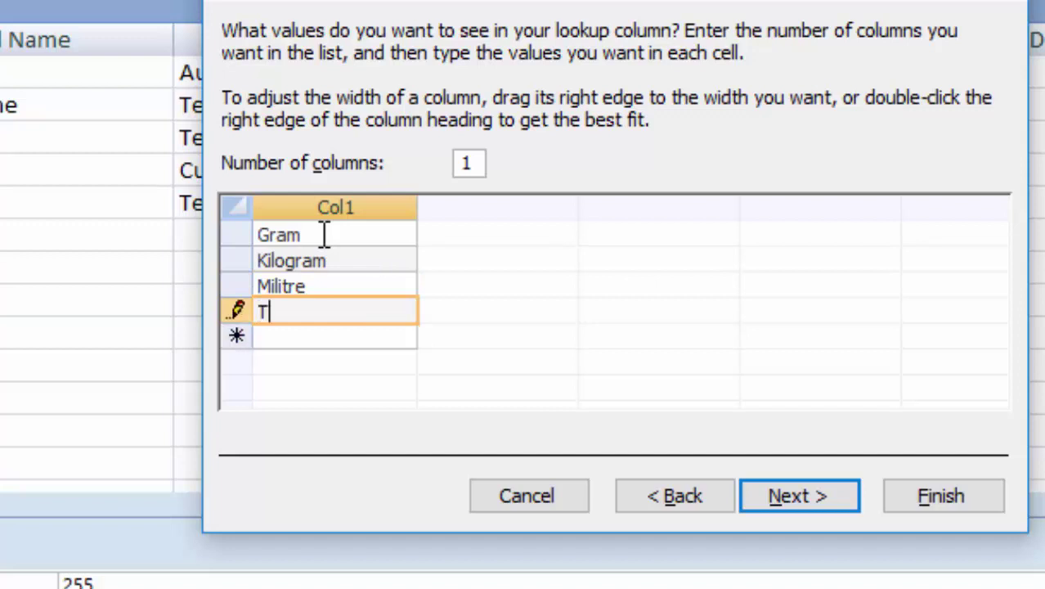
text(on)
key(Down)
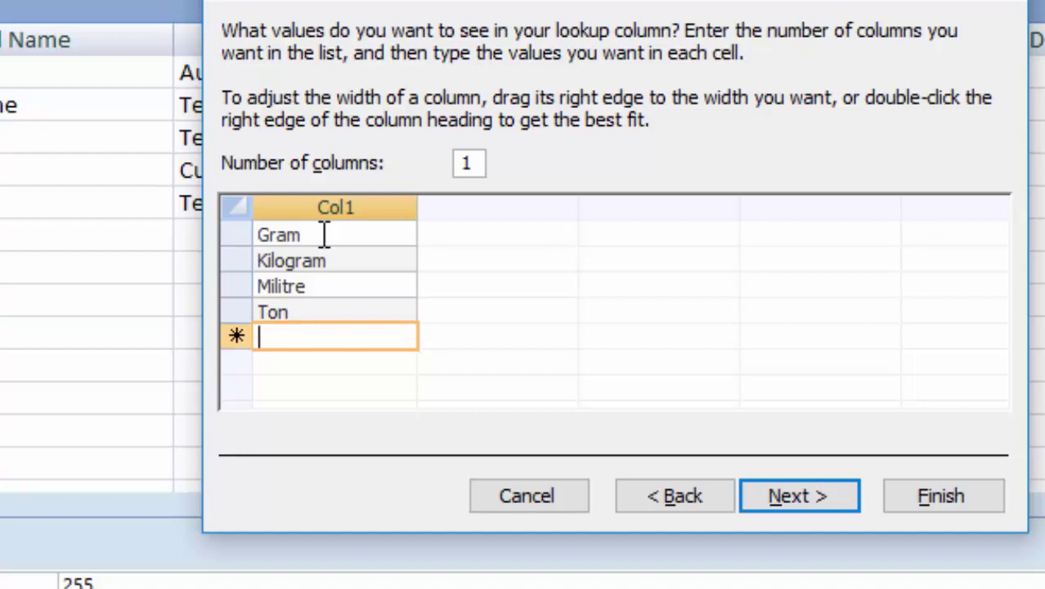
Step: Add the lookup values Quintle, Kilolitre, Piece, Pack and Packet
text(Qui)
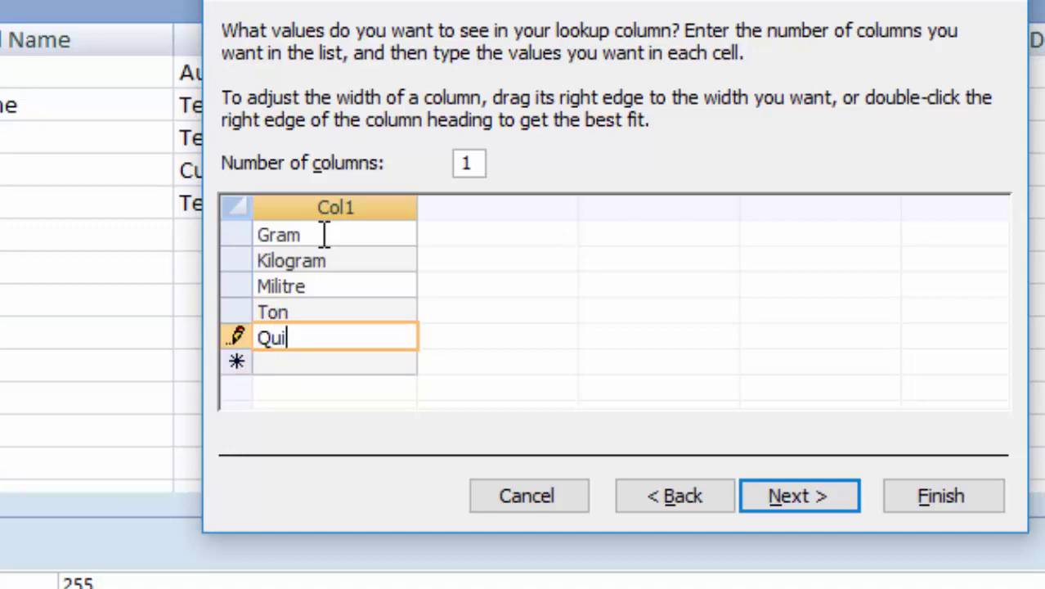
text(ntt)
text(le)
click(305, 338)
key(BackSpace)
click(321, 361)
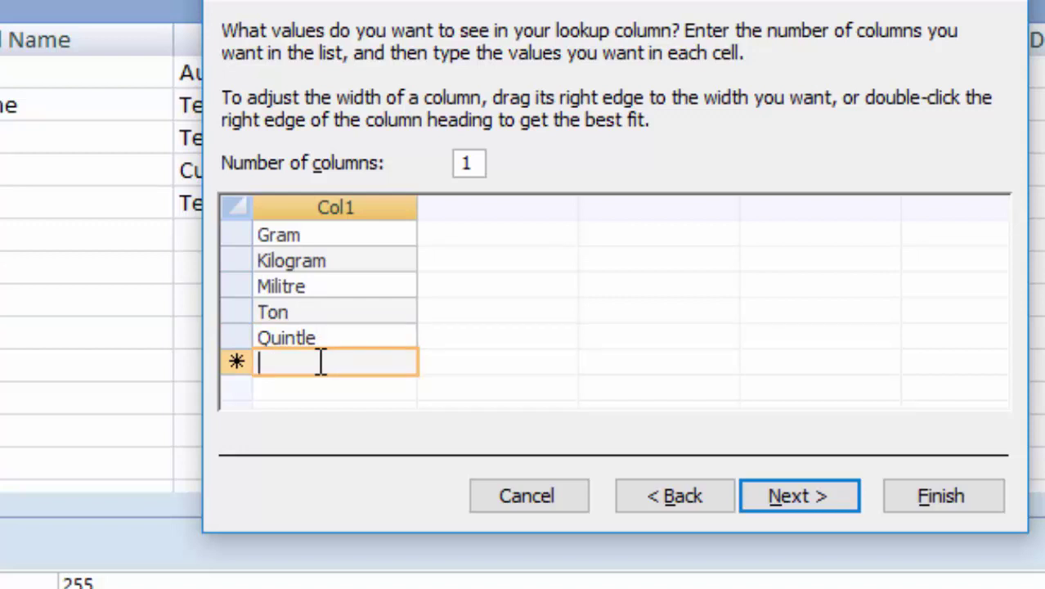
text(Ki)
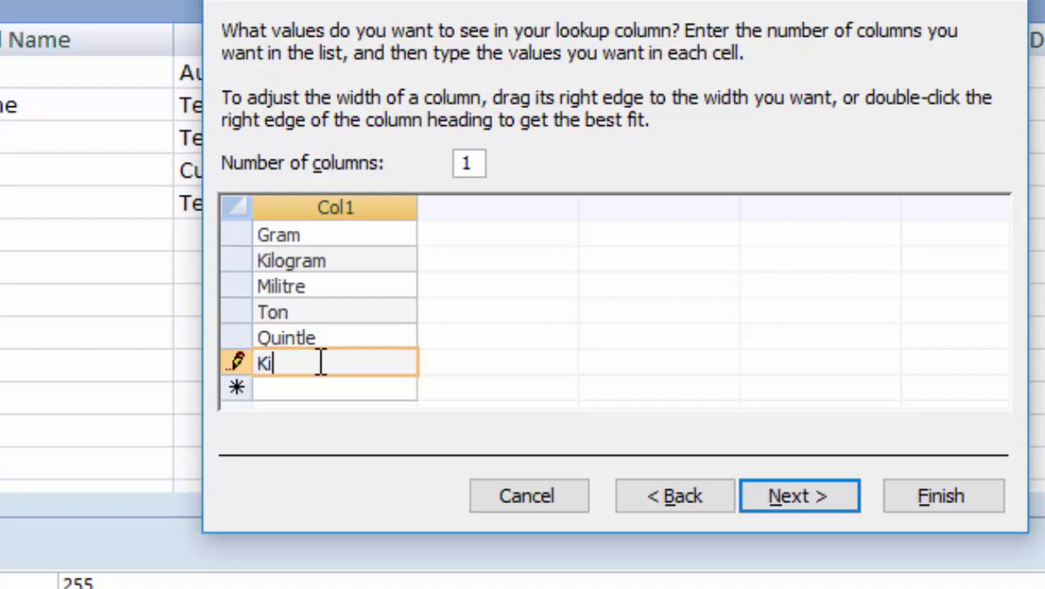
text(lolit)
text(re)
click(311, 386)
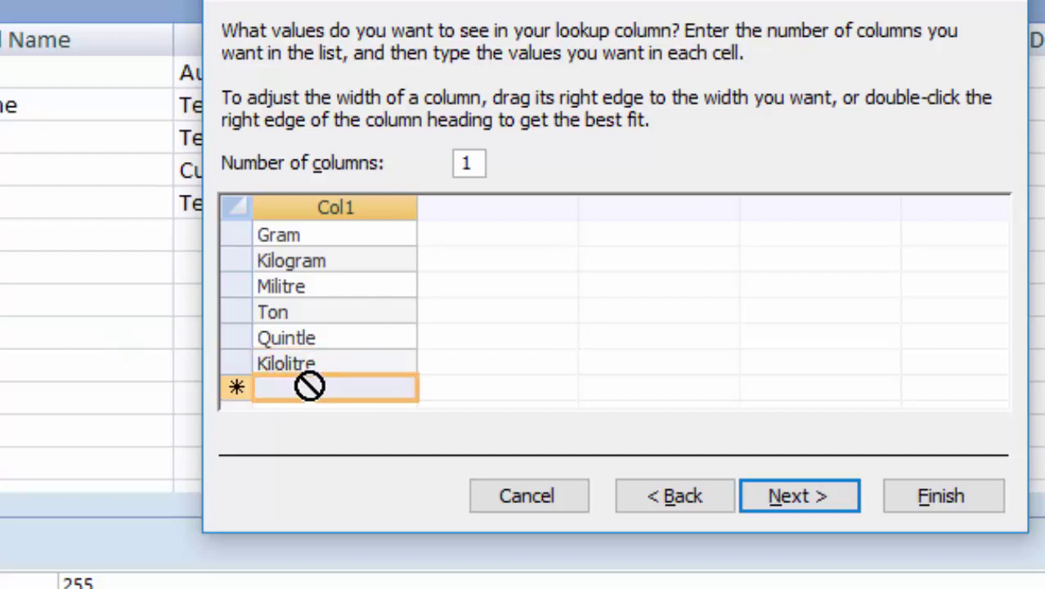
text(Pi)
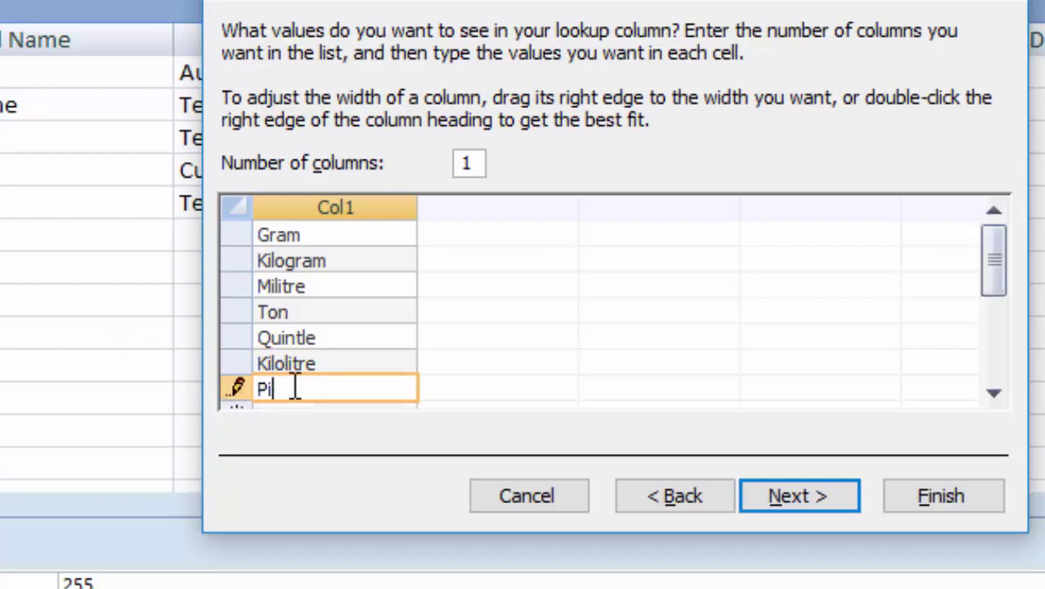
text(ece)
scroll(320, 380, down, 1)
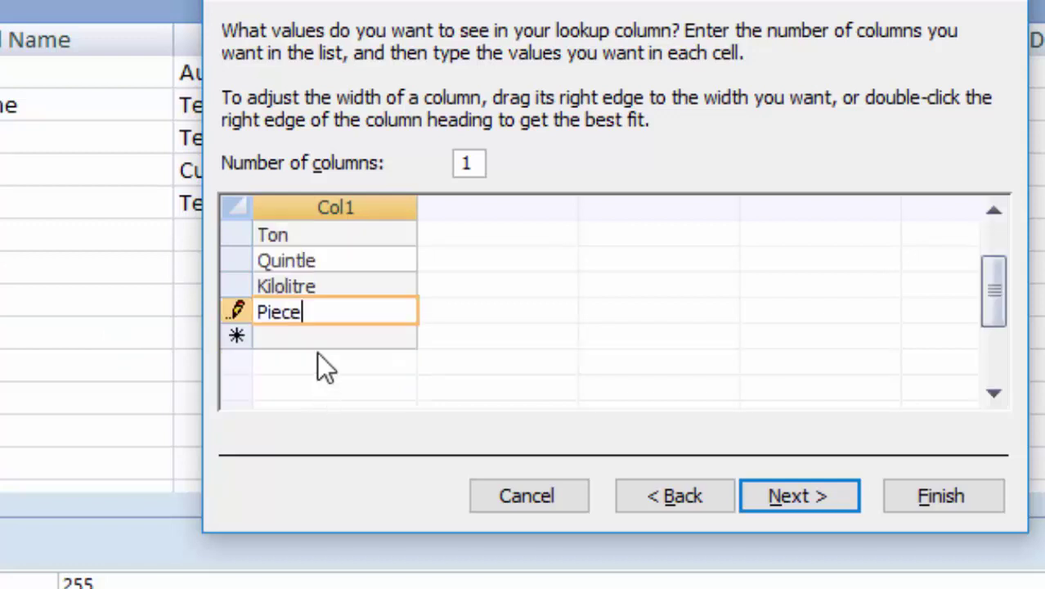
click(325, 335)
text(Pa)
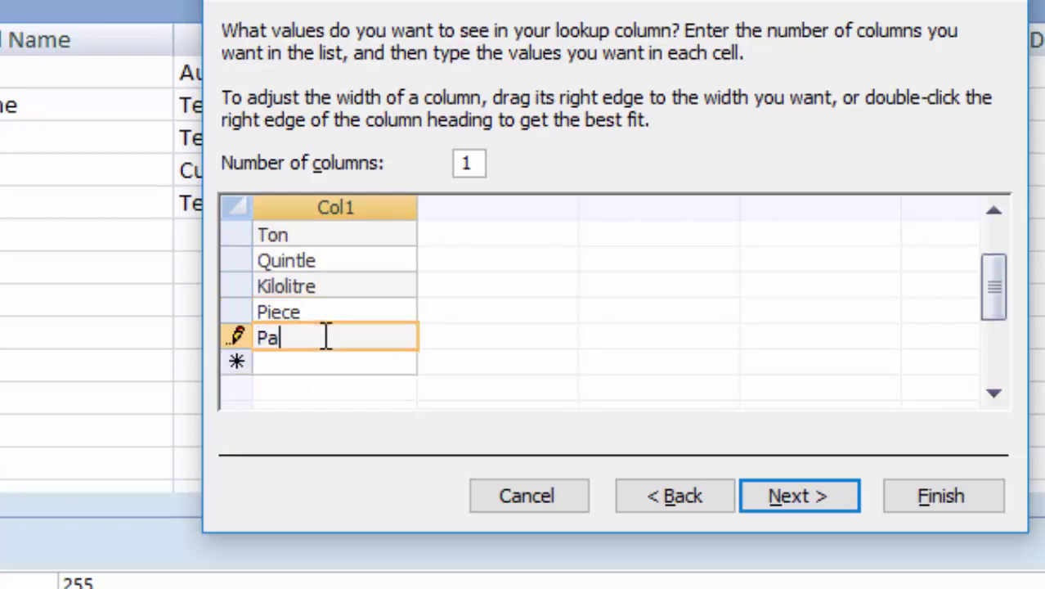
text(ck)
click(291, 361)
text(P)
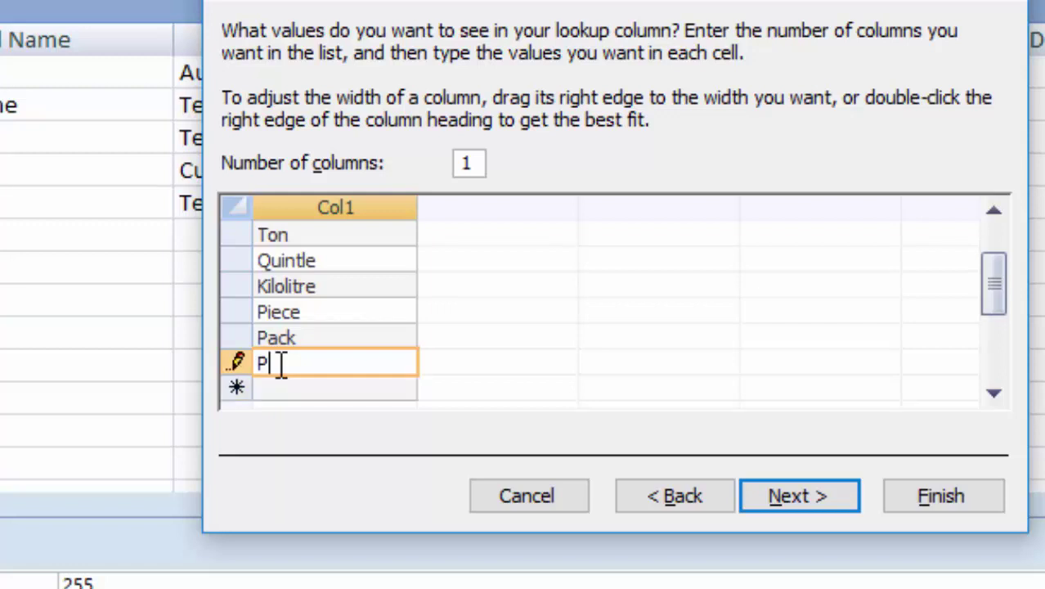
text(acke)
text(t)
Step: Finish the wizard, keeping the label 'Unit name'
click(850, 495)
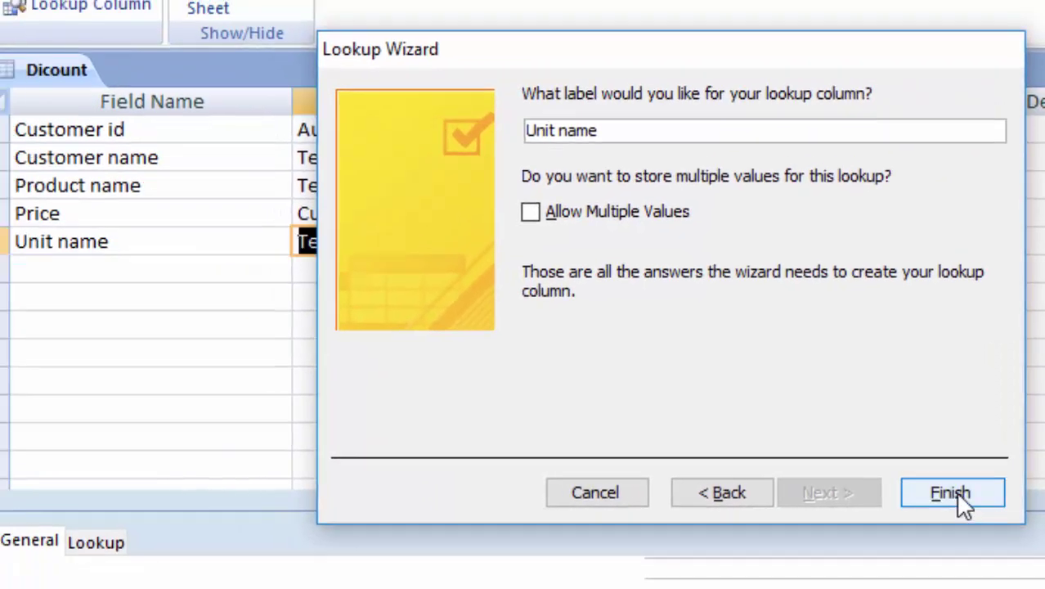
click(941, 498)
click(325, 322)
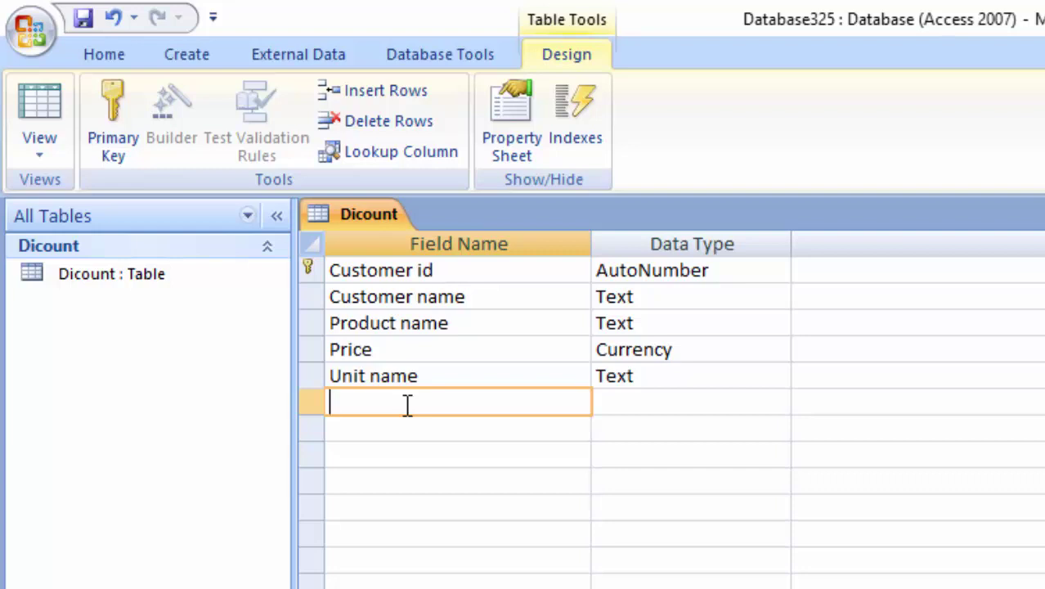
Step: Add a 'Unit' field of type Number with Double field size
text(Uni)
text(t)
click(625, 395)
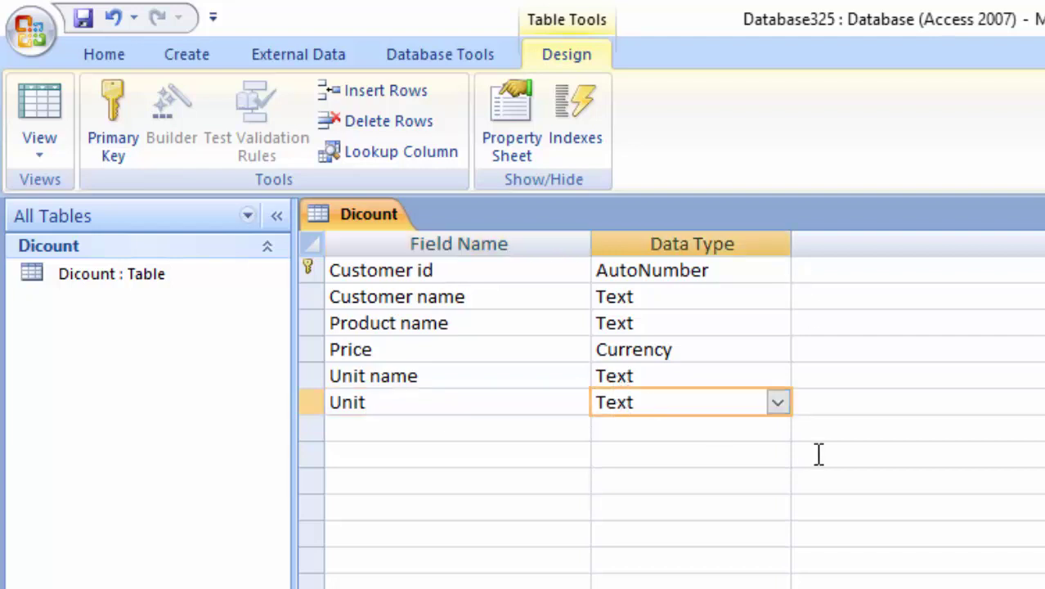
click(775, 403)
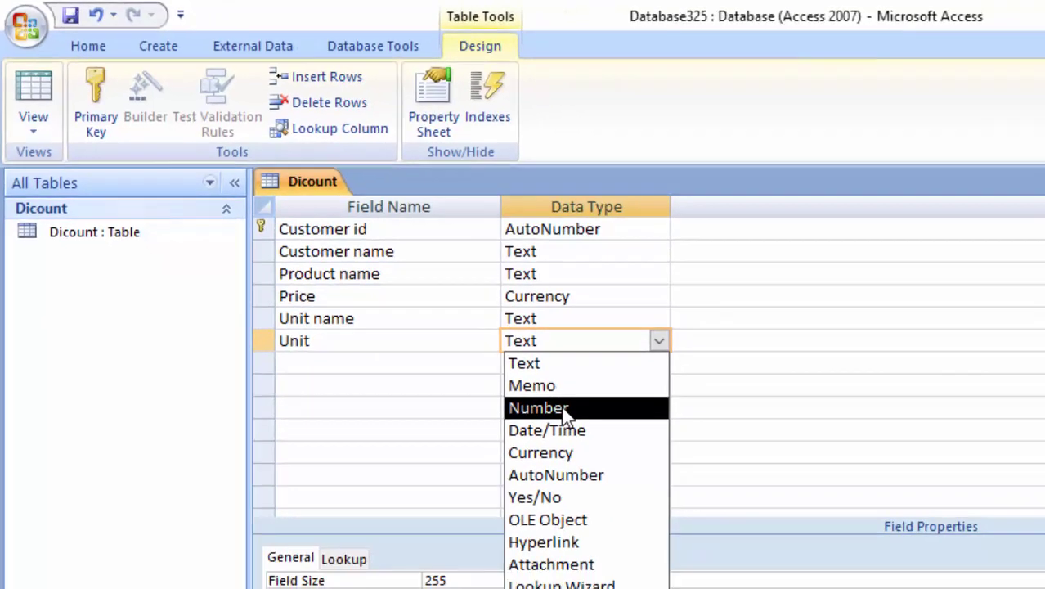
click(666, 483)
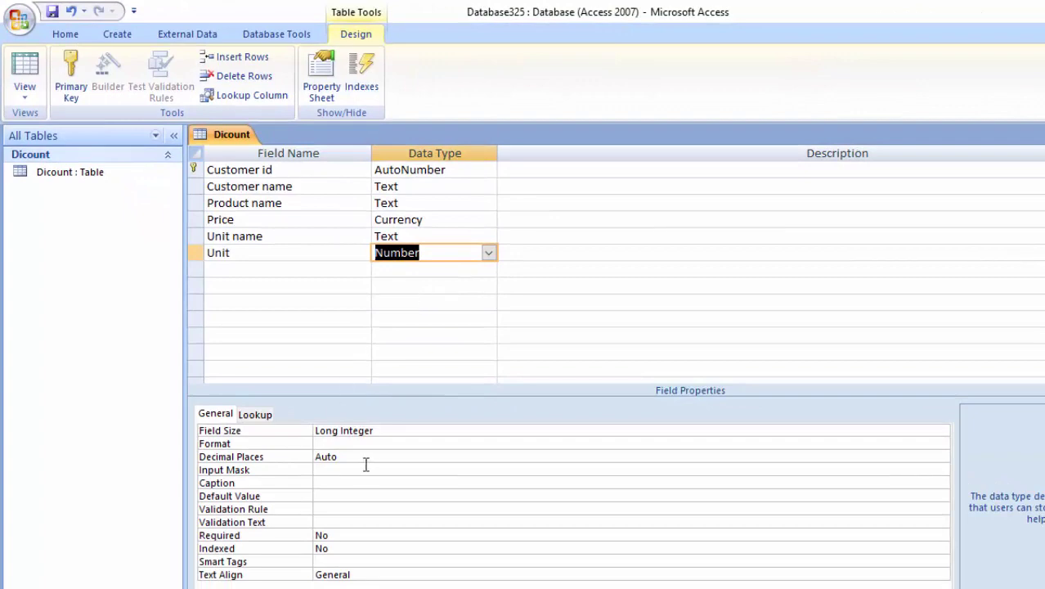
click(406, 431)
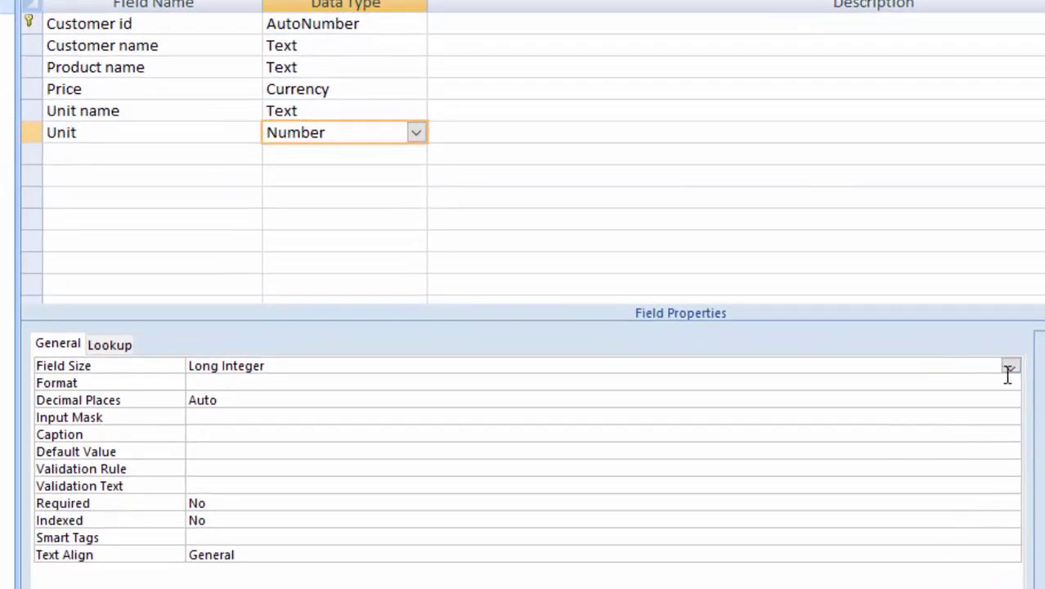
click(1010, 367)
click(754, 447)
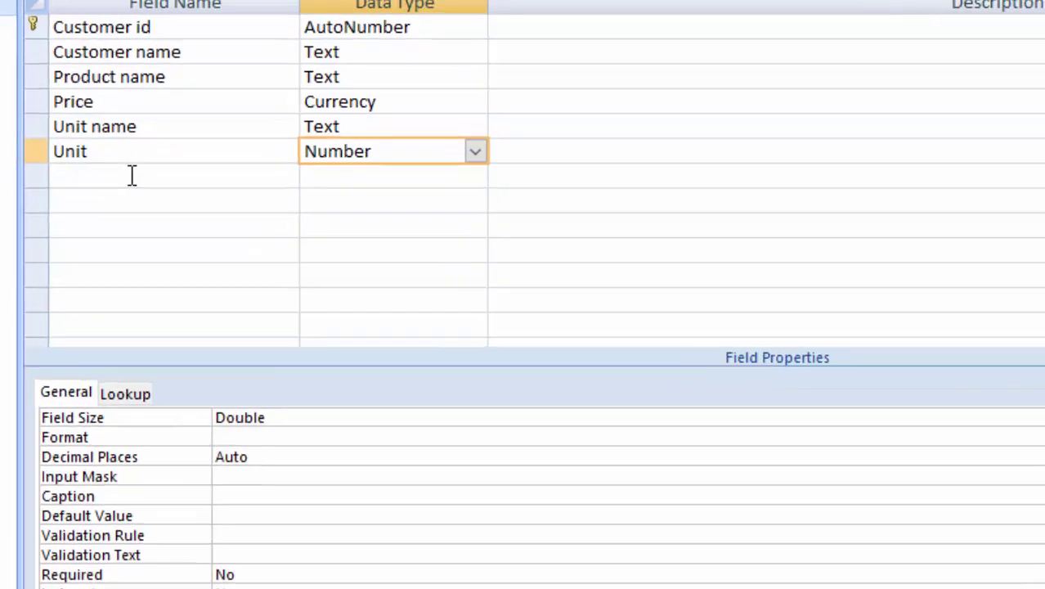
click(131, 176)
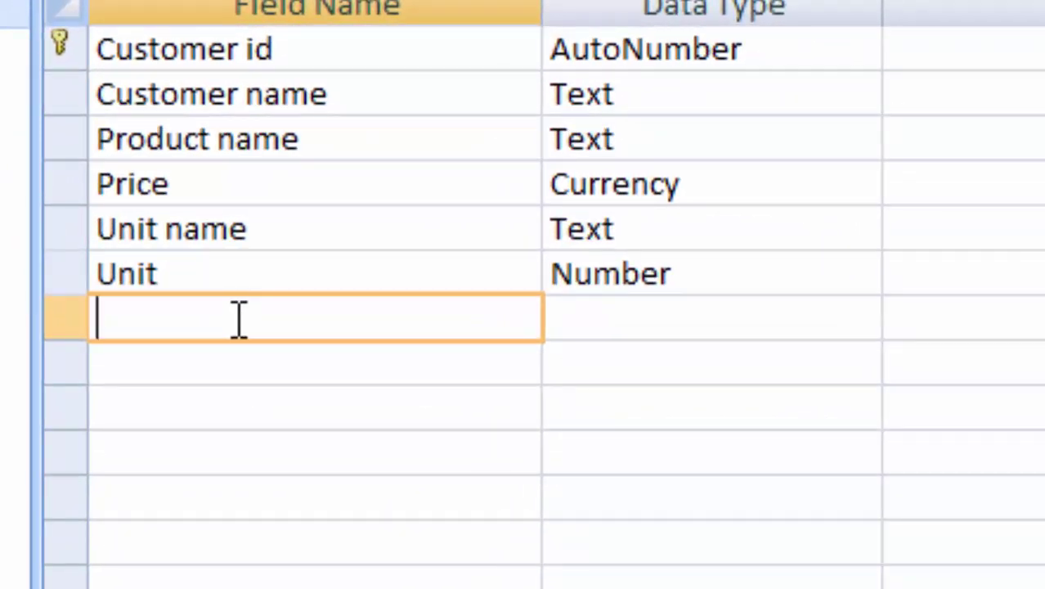
Step: Add a 'Discount' field and set its data type to Number
text(S)
key(BackSpace)
text(Disc)
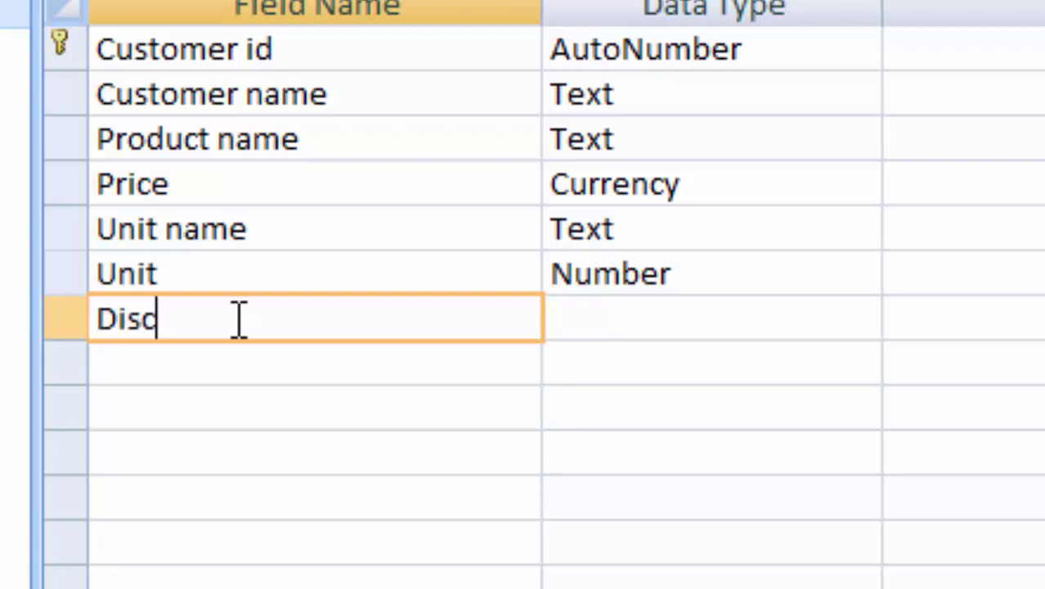
text(ount)
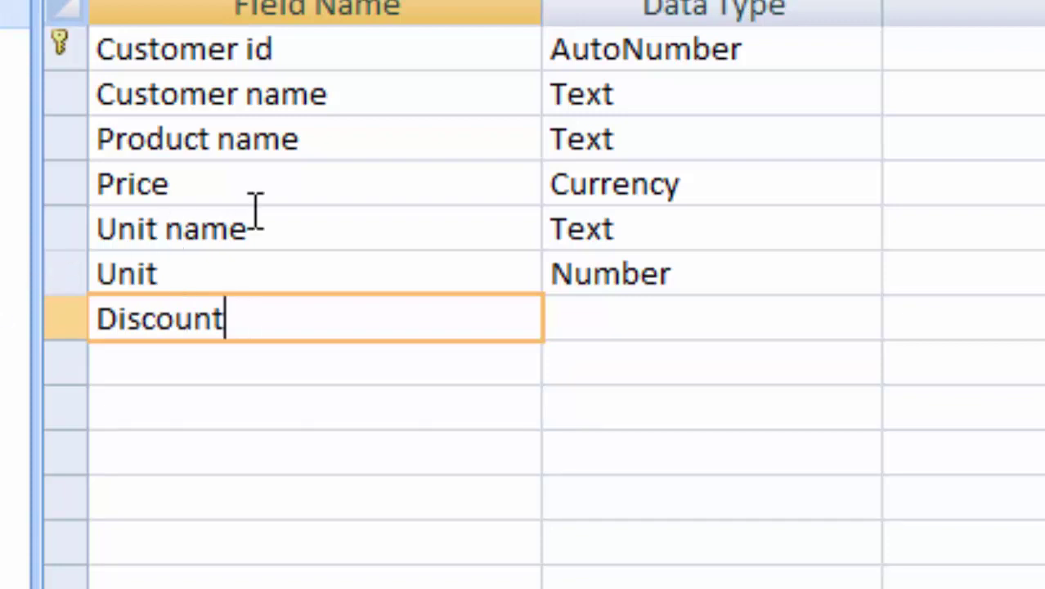
click(640, 307)
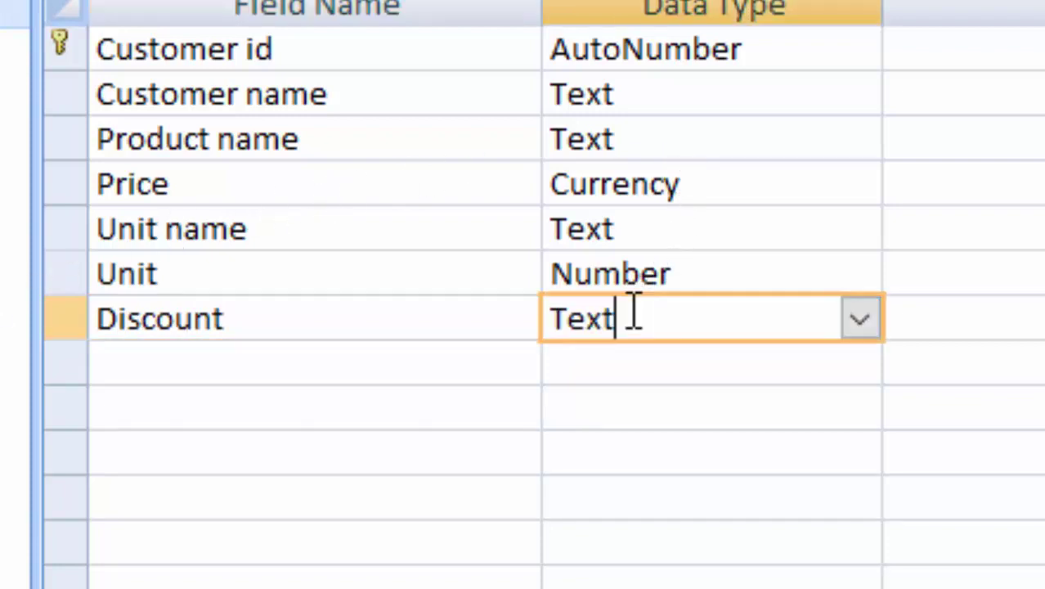
click(860, 320)
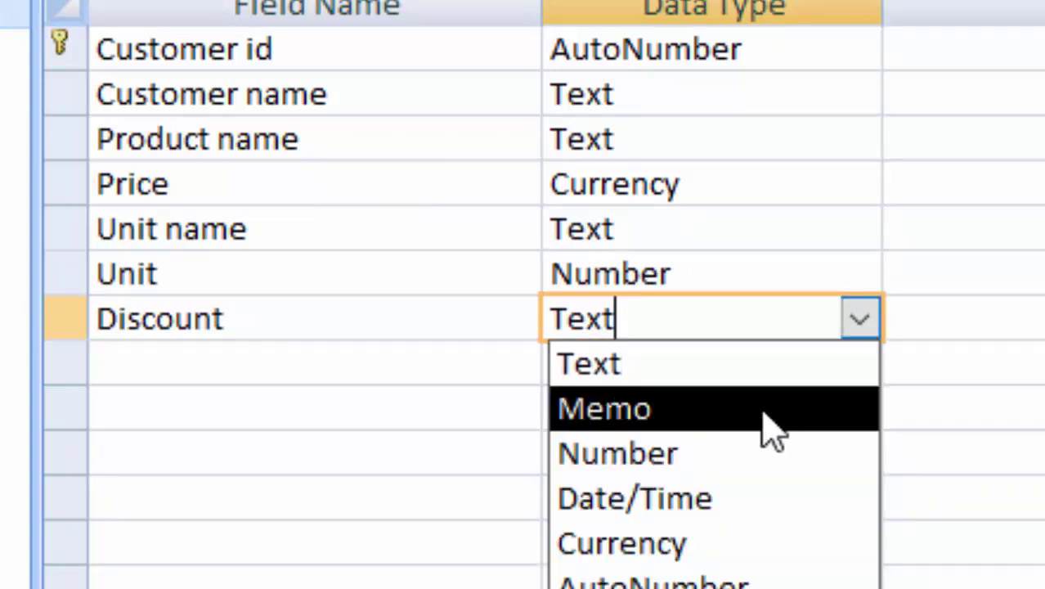
click(702, 555)
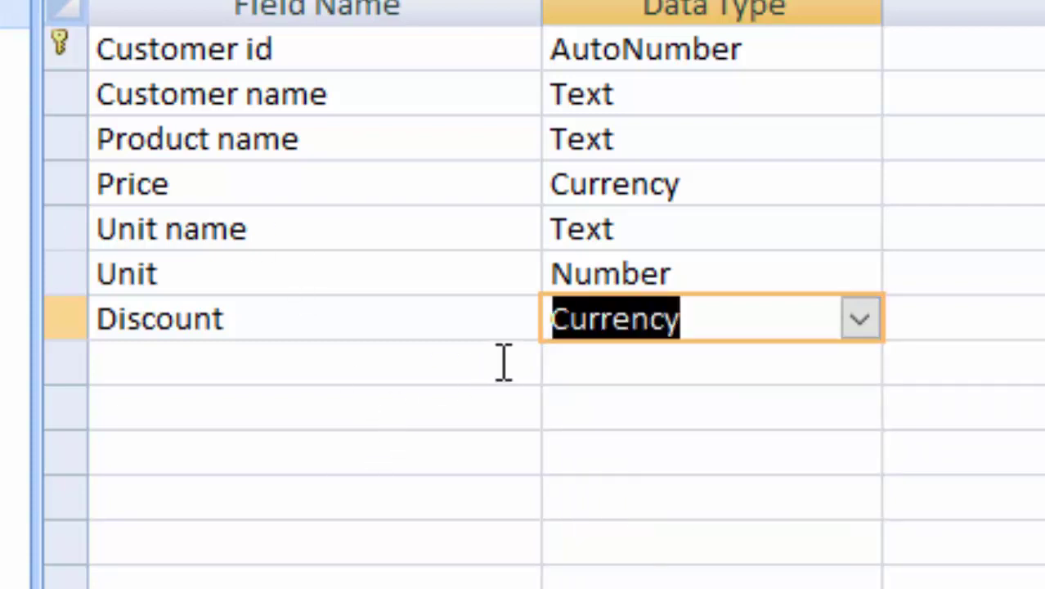
click(861, 319)
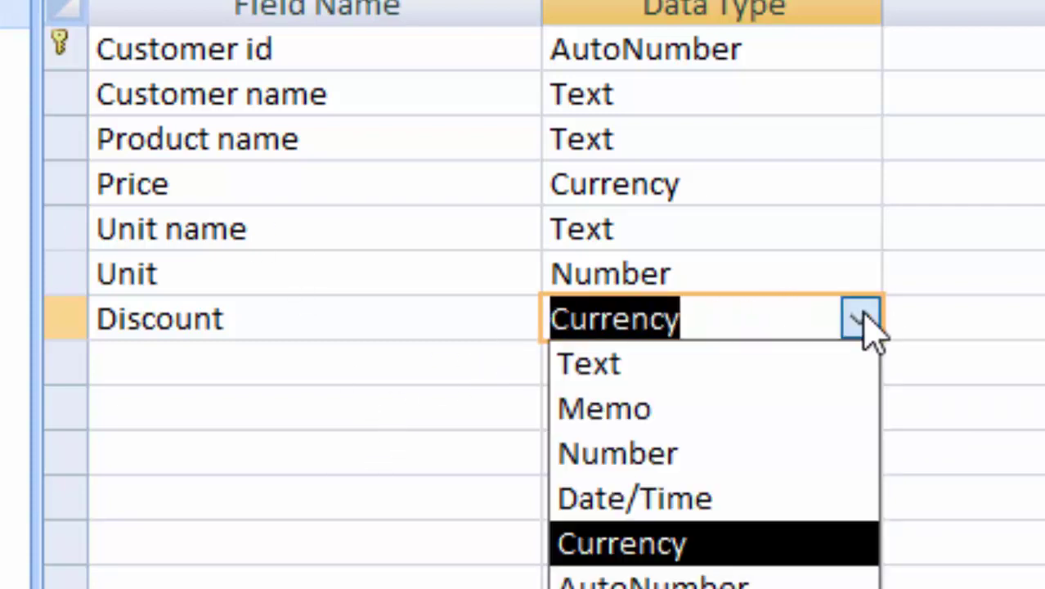
click(700, 452)
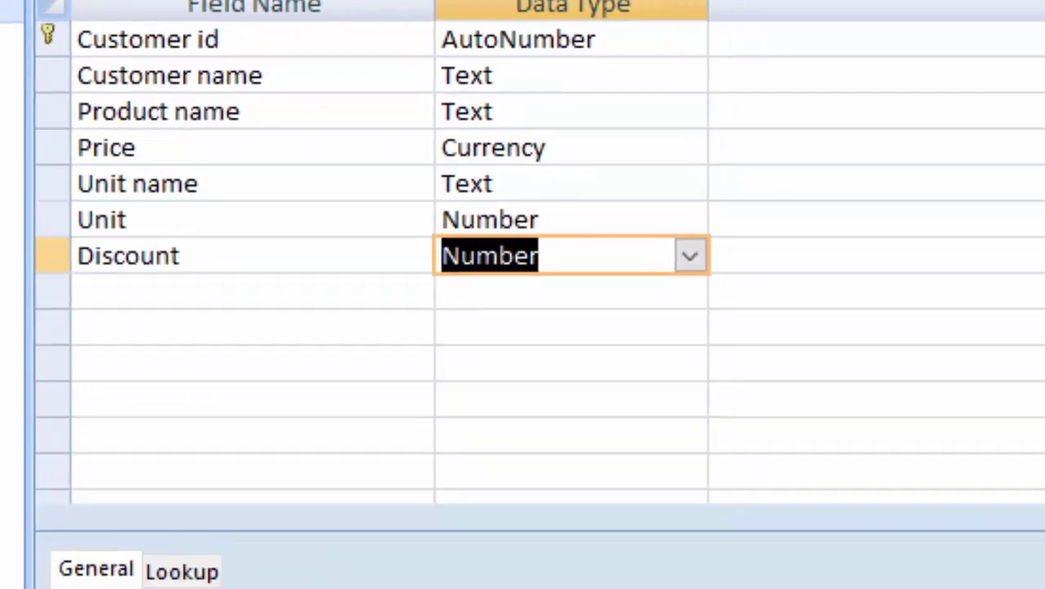
Step: Set Discount's field size to Double and change its format from Currency to Percent
click(298, 364)
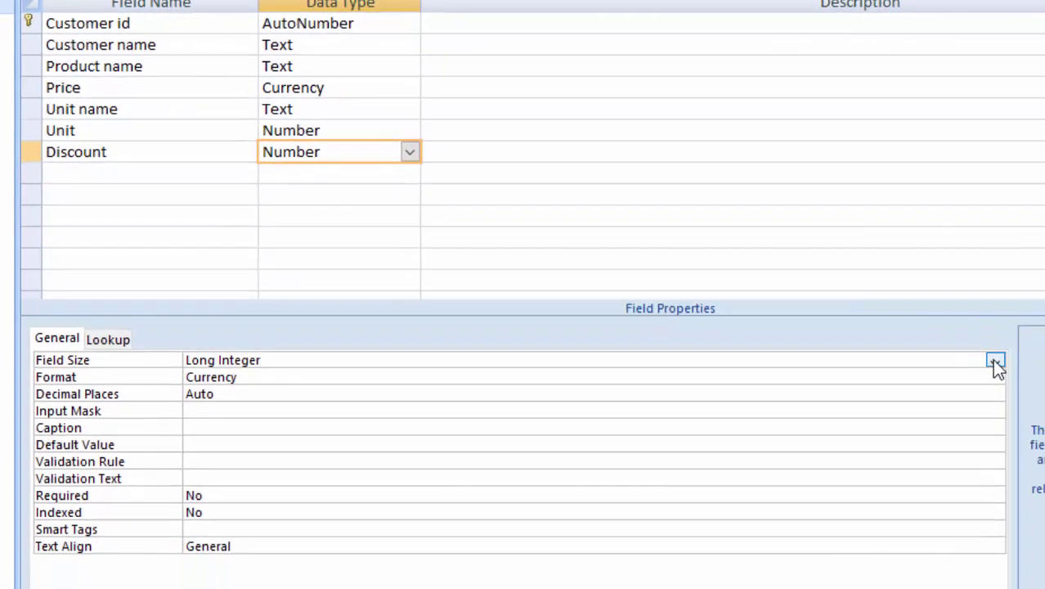
click(993, 360)
click(736, 446)
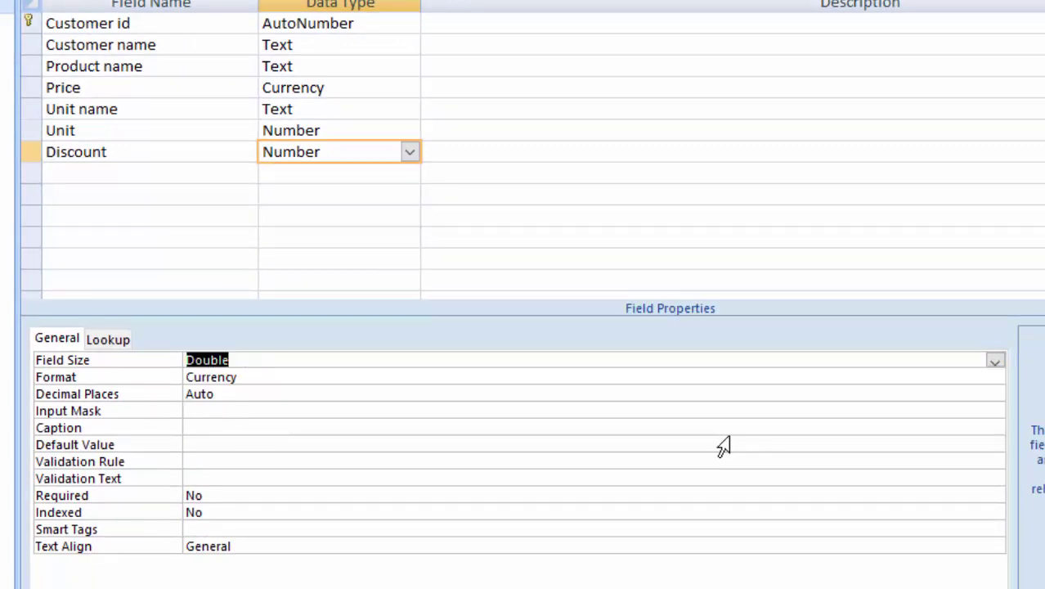
click(231, 377)
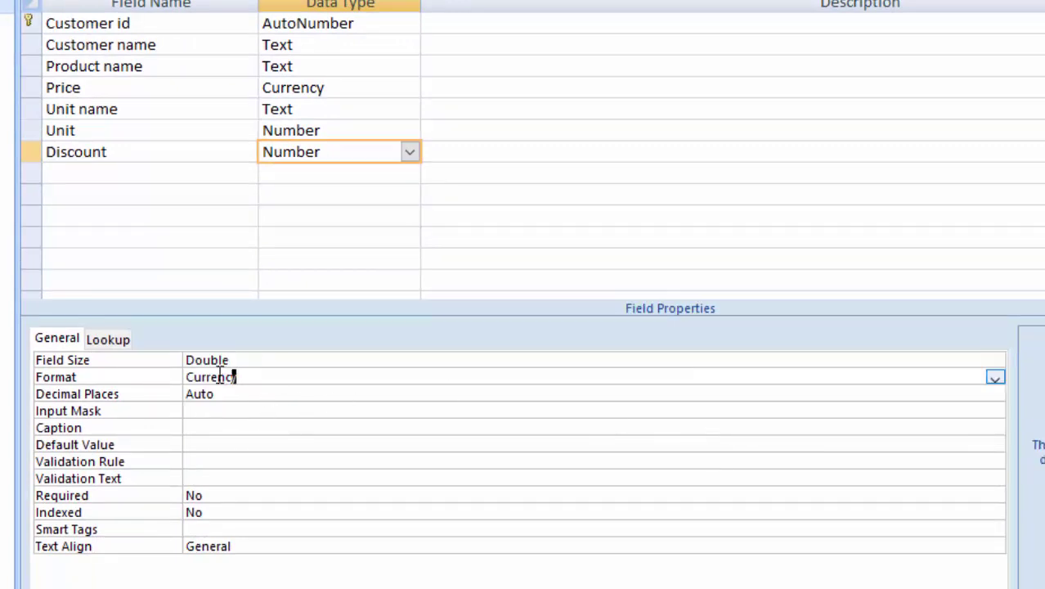
drag(232, 377, 186, 381)
key(Delete)
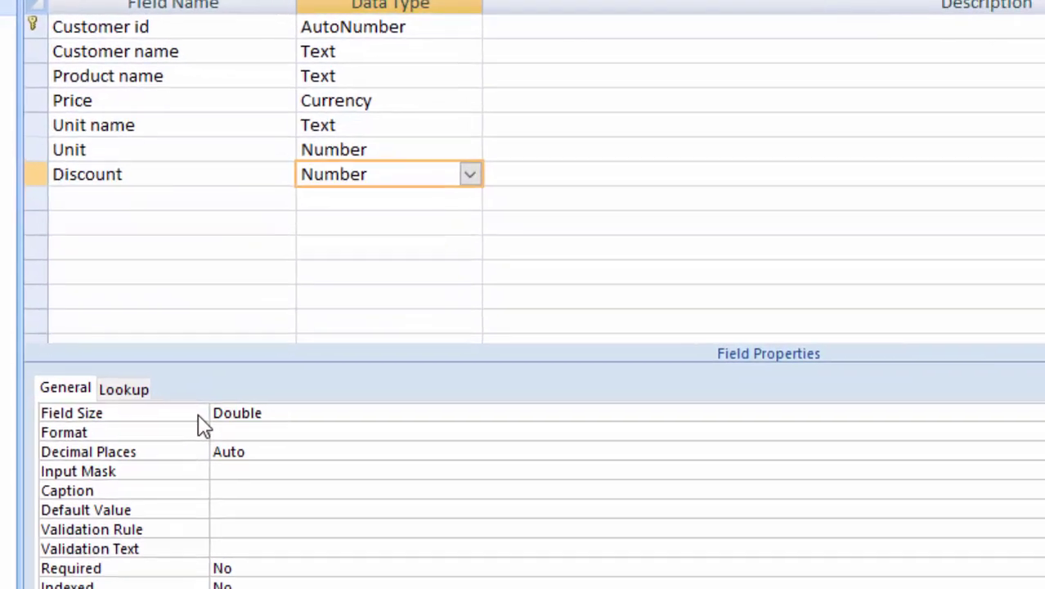
text(Pe)
key(Delete)
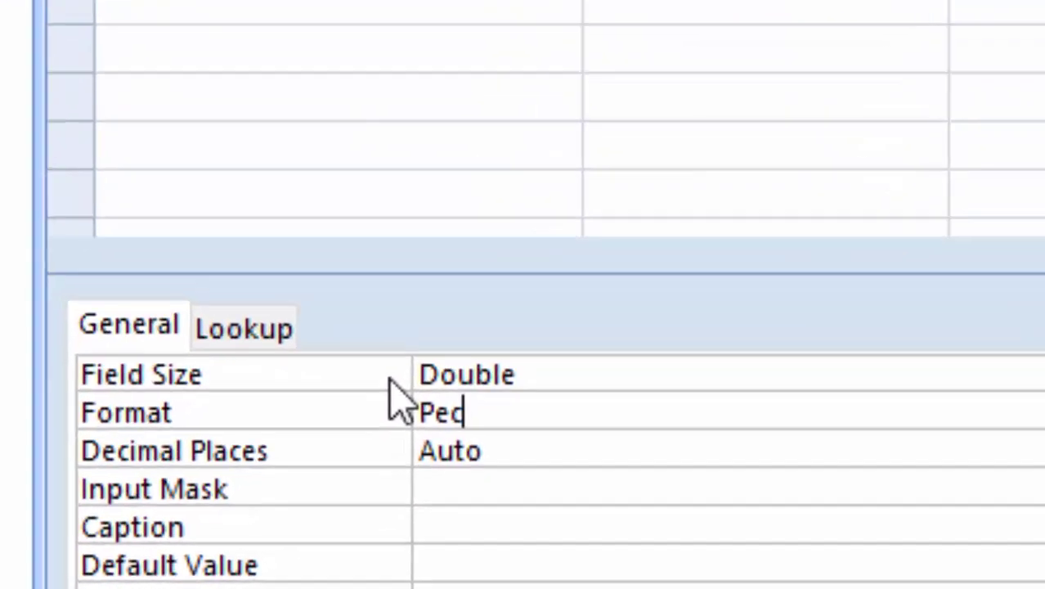
text(rce)
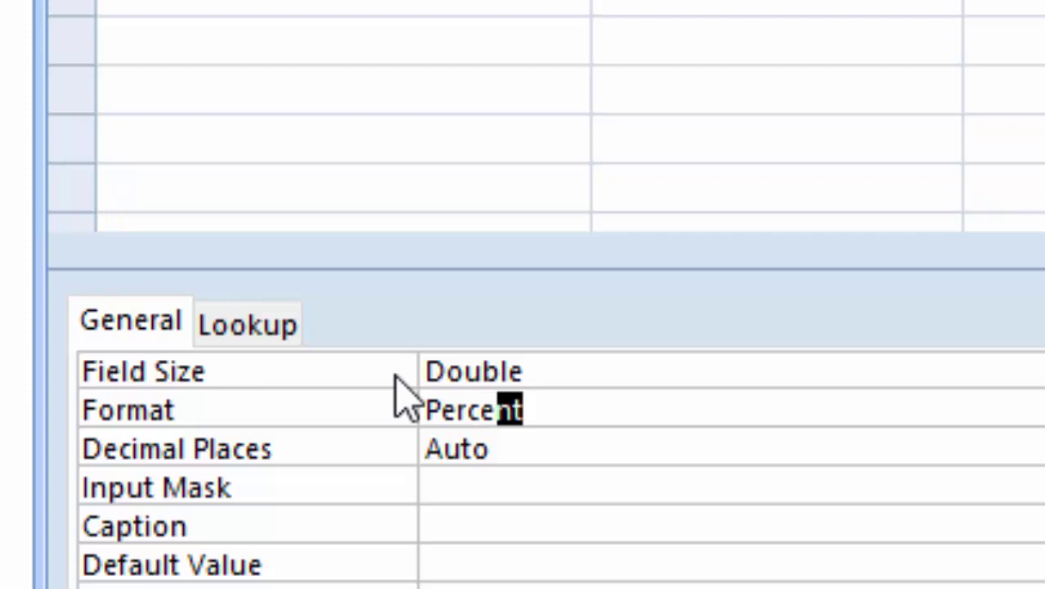
text(nt)
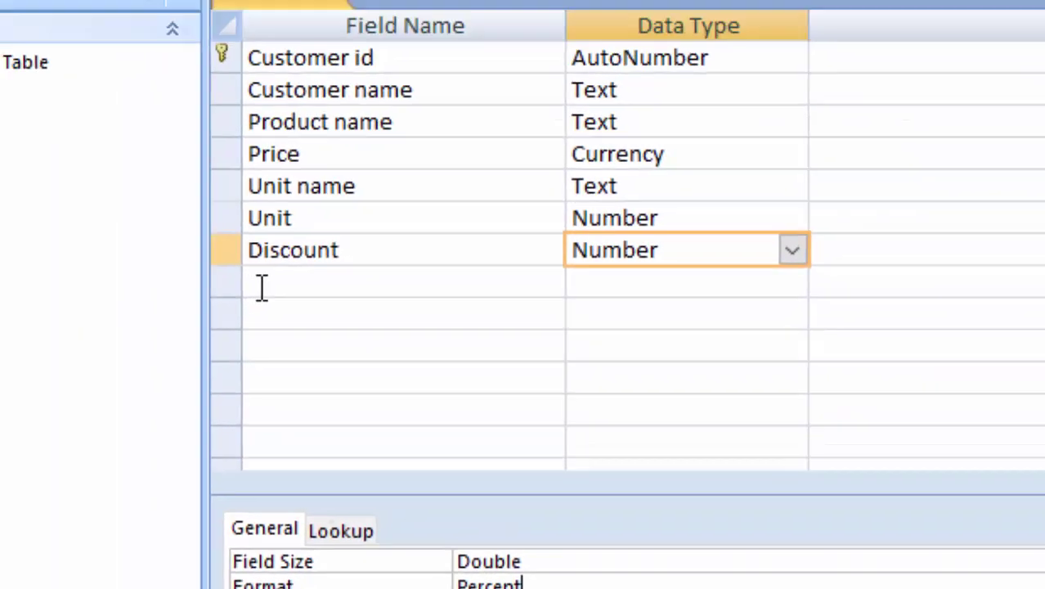
click(326, 429)
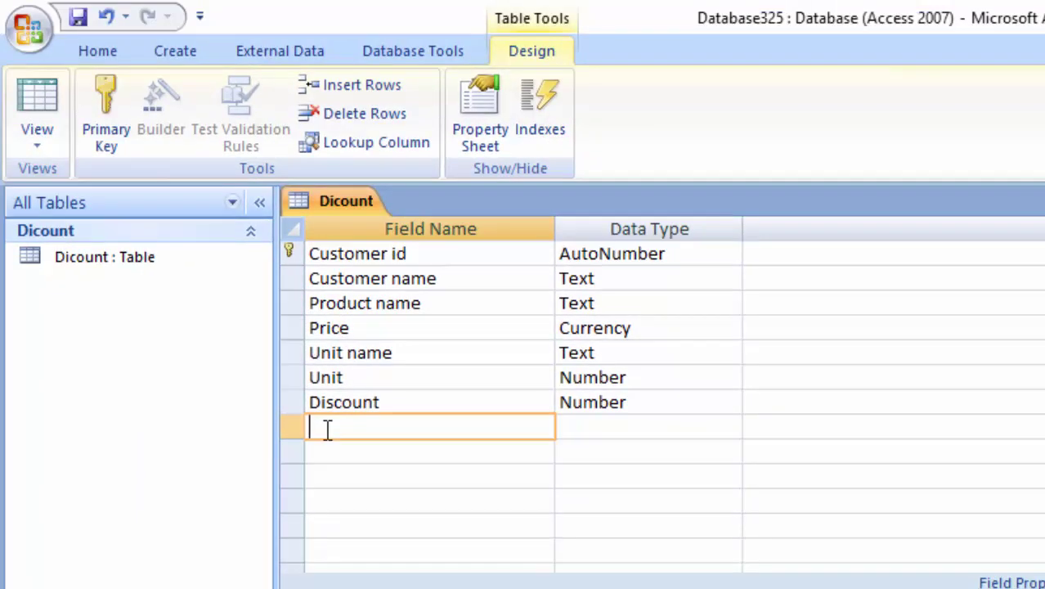
Step: Add a 'Discountable Amount' field with the Number data type
text(Disc)
text(ounta)
text(ble )
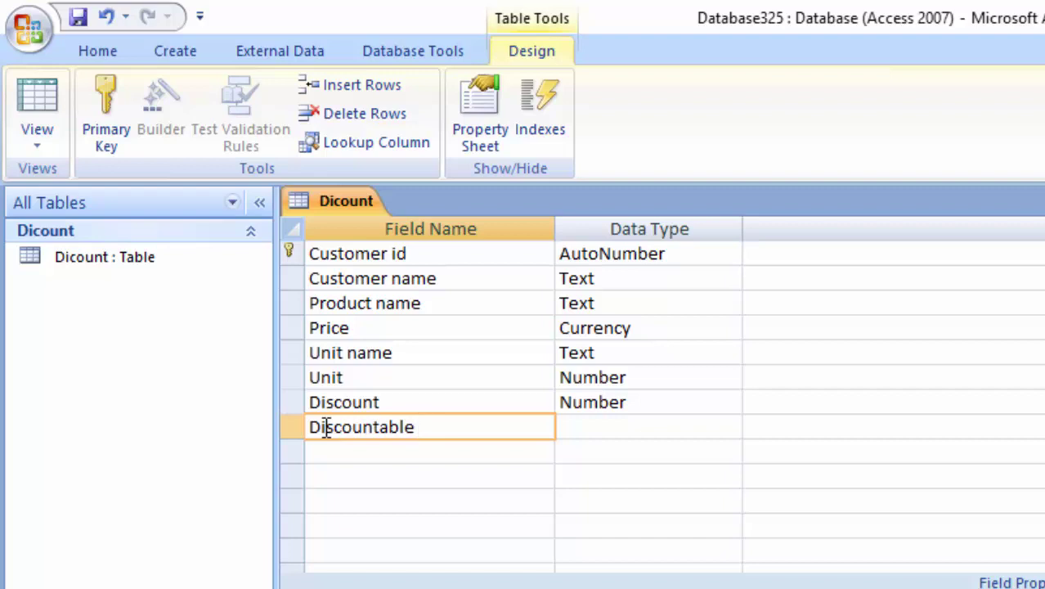
text(Amount)
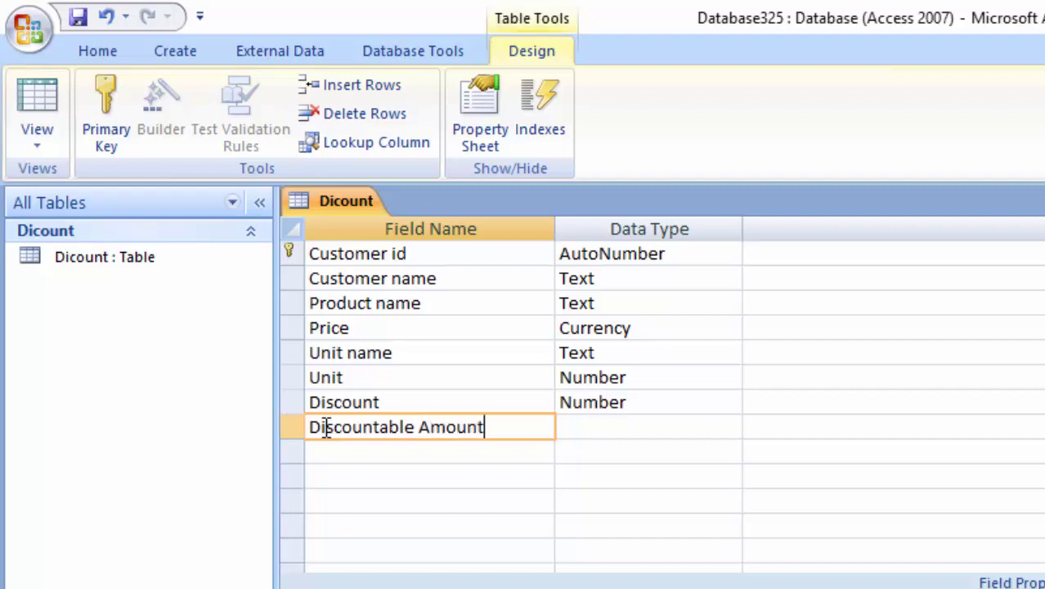
click(618, 425)
click(730, 428)
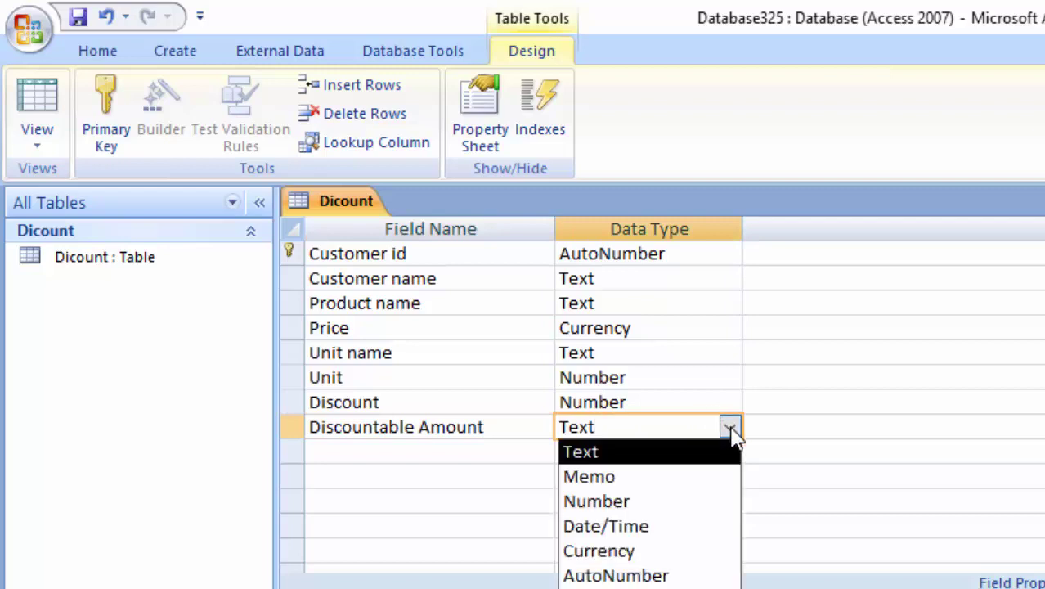
click(661, 502)
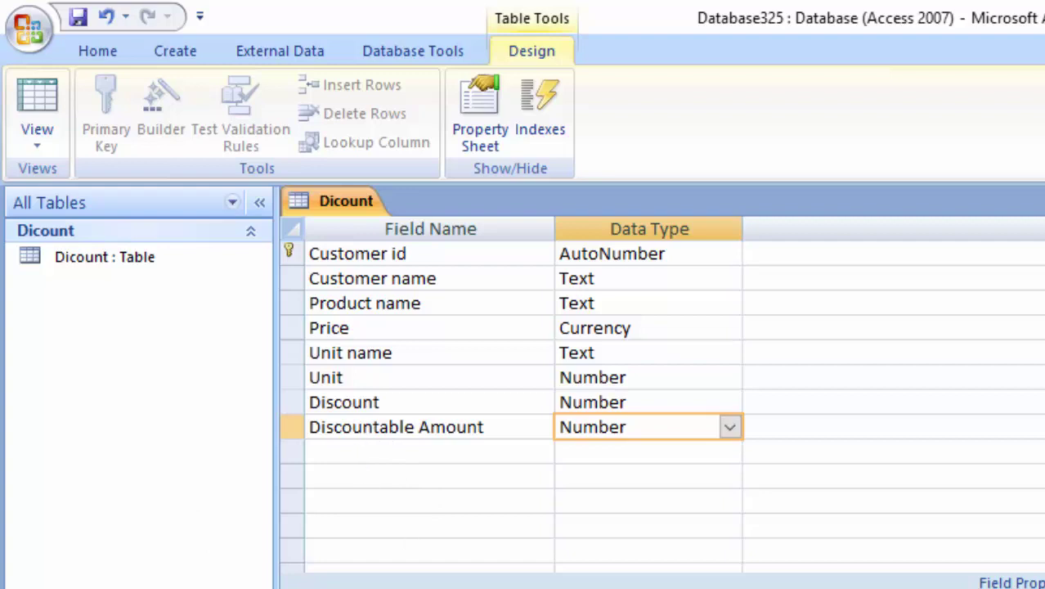
click(670, 401)
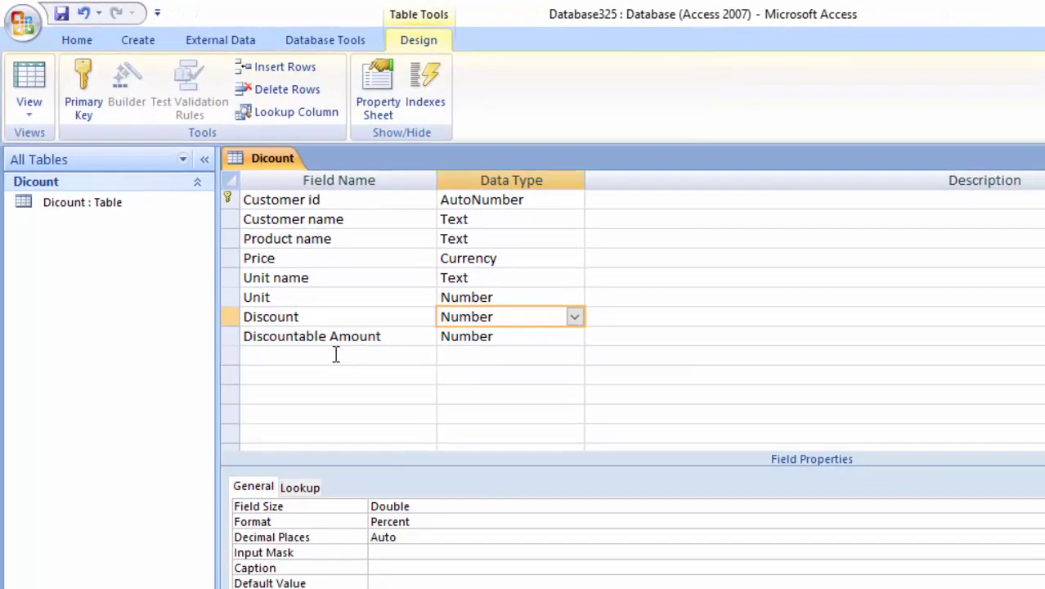
click(335, 356)
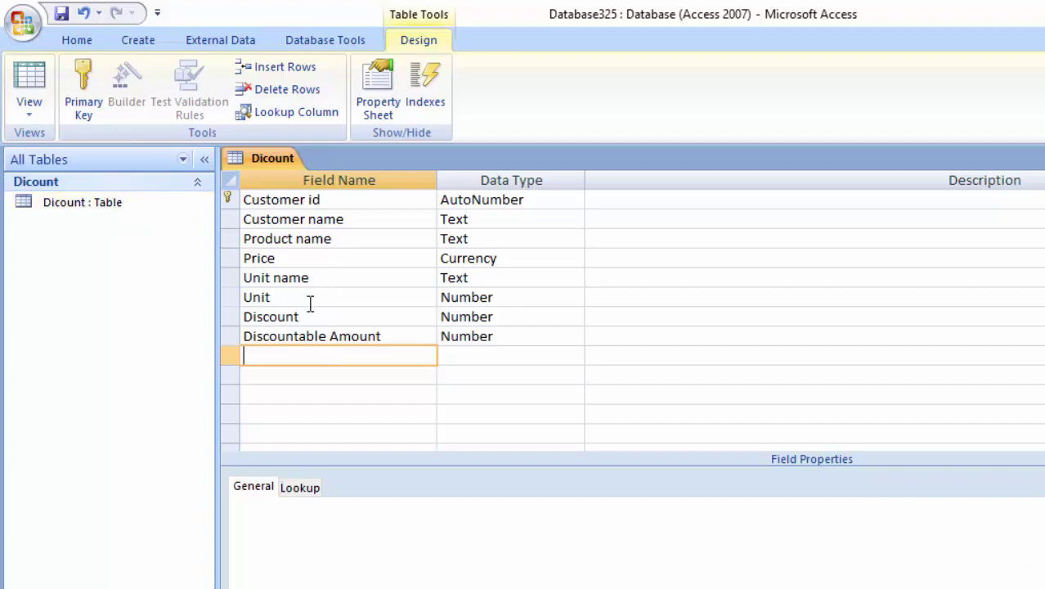
Step: Insert a 'Total' field above Discount as a Number with Double field size
right_click(228, 311)
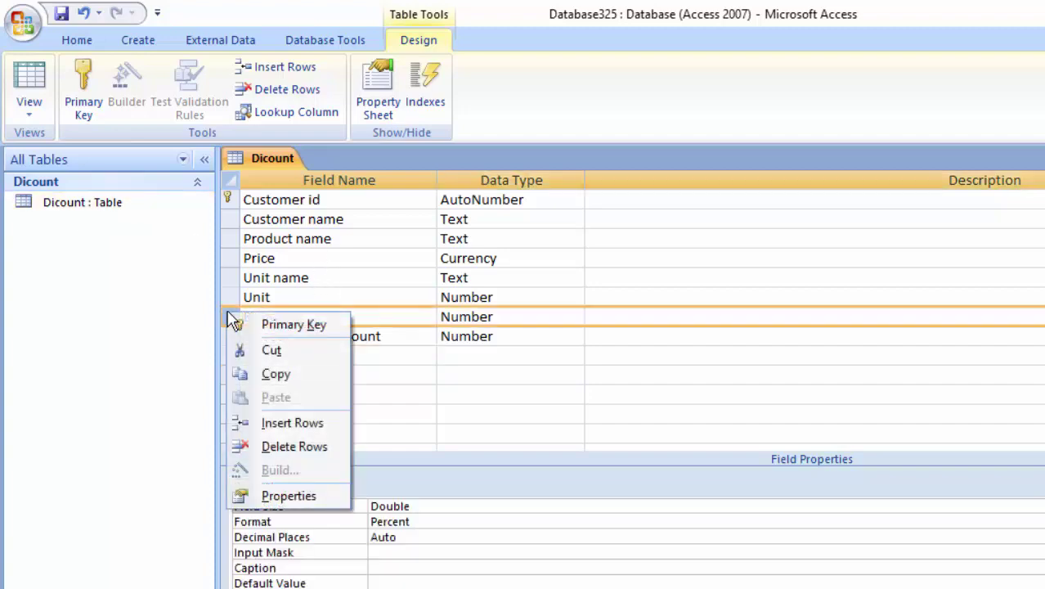
click(277, 423)
text(Total)
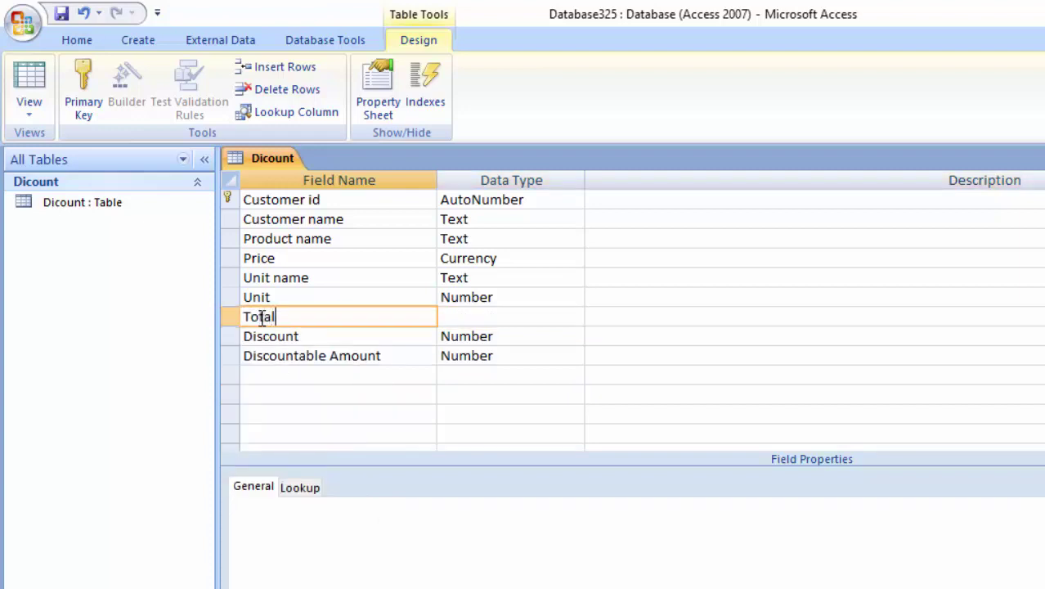
key(Tab)
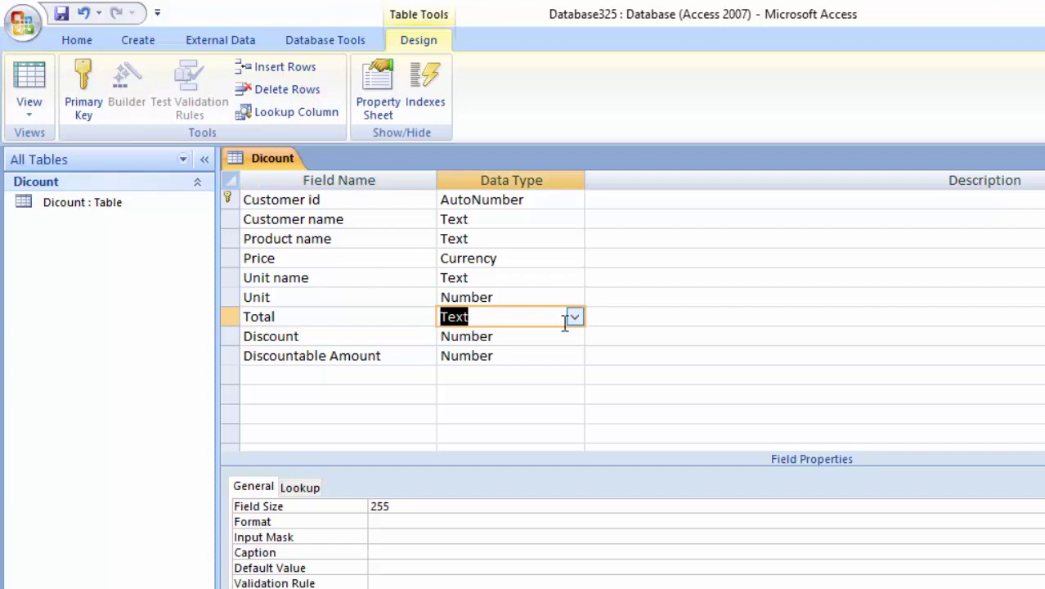
click(575, 318)
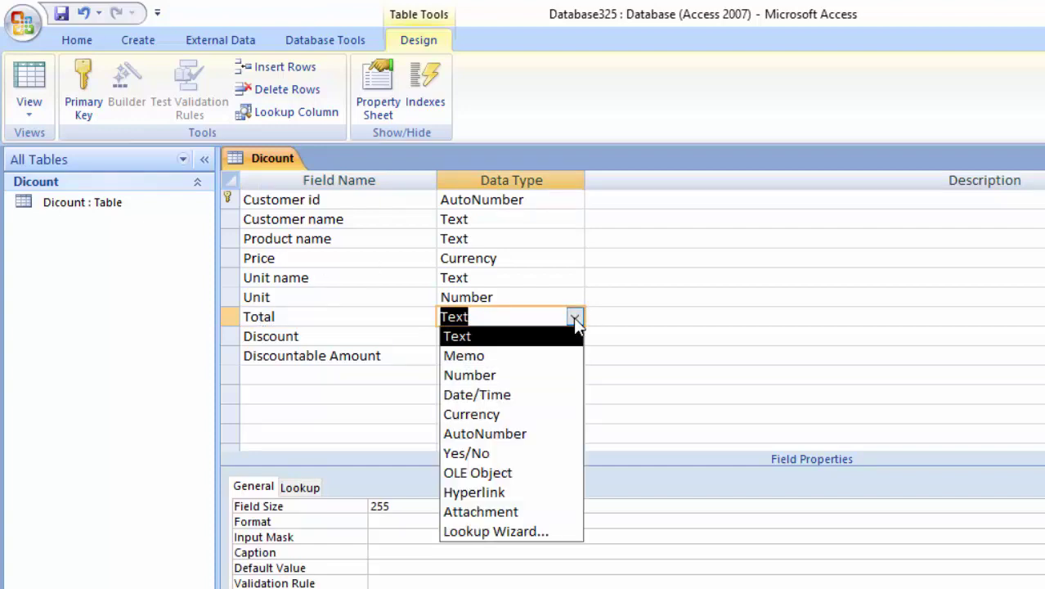
click(479, 378)
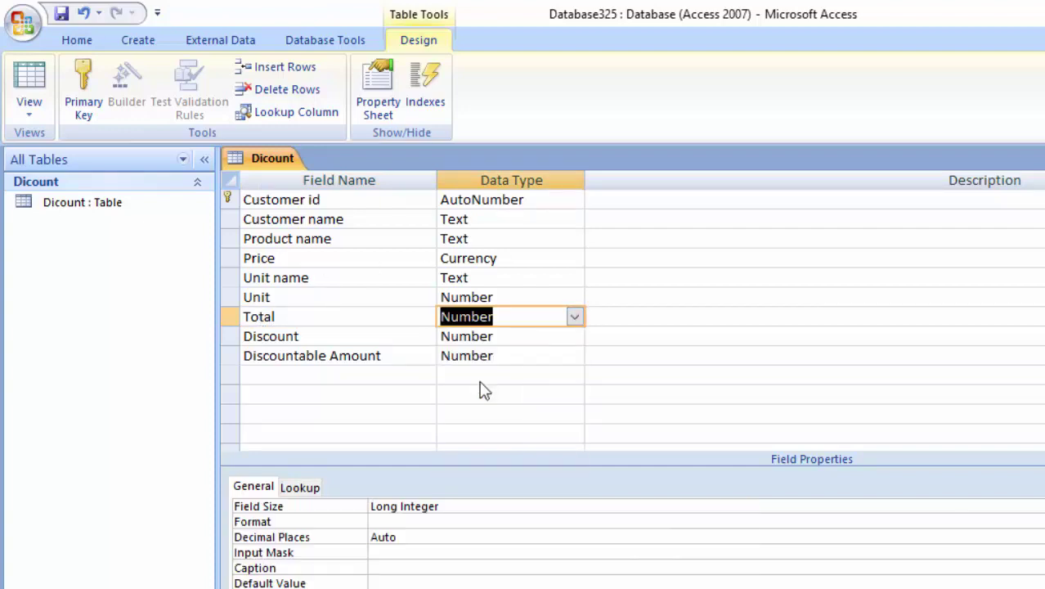
click(575, 319)
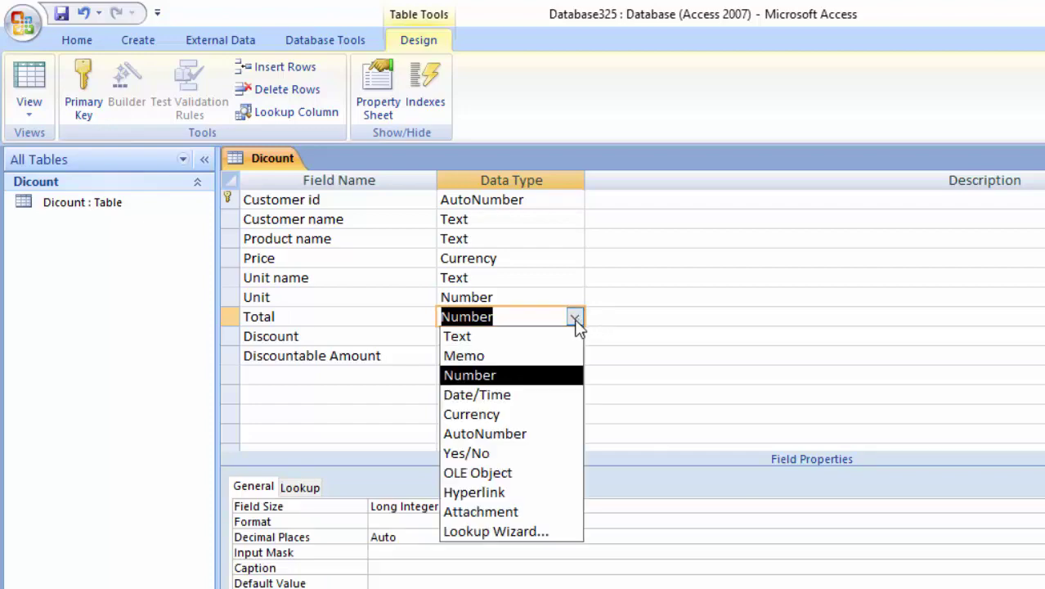
click(542, 378)
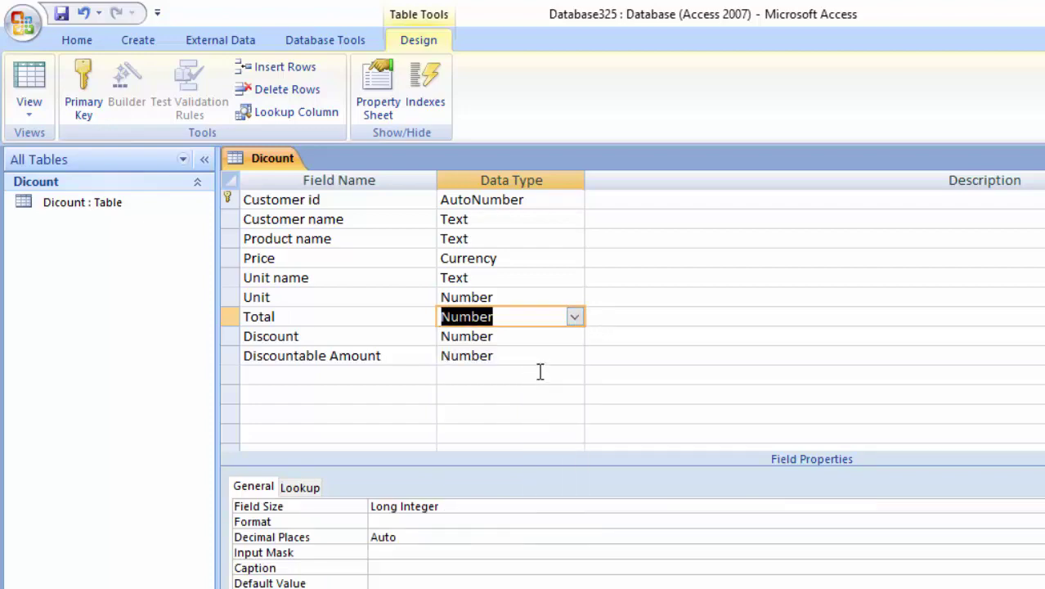
click(467, 506)
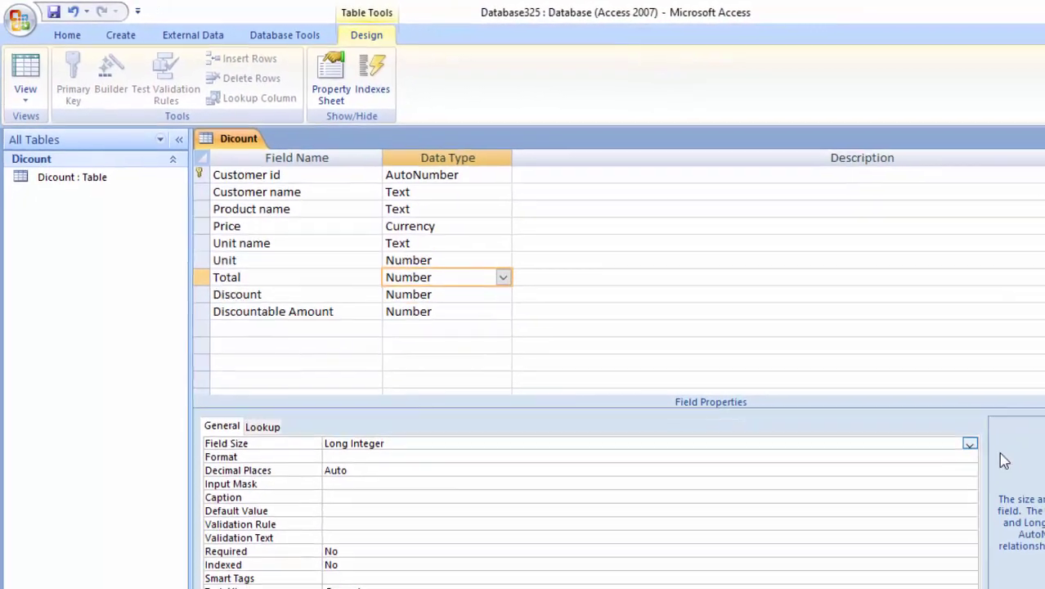
click(966, 443)
click(848, 504)
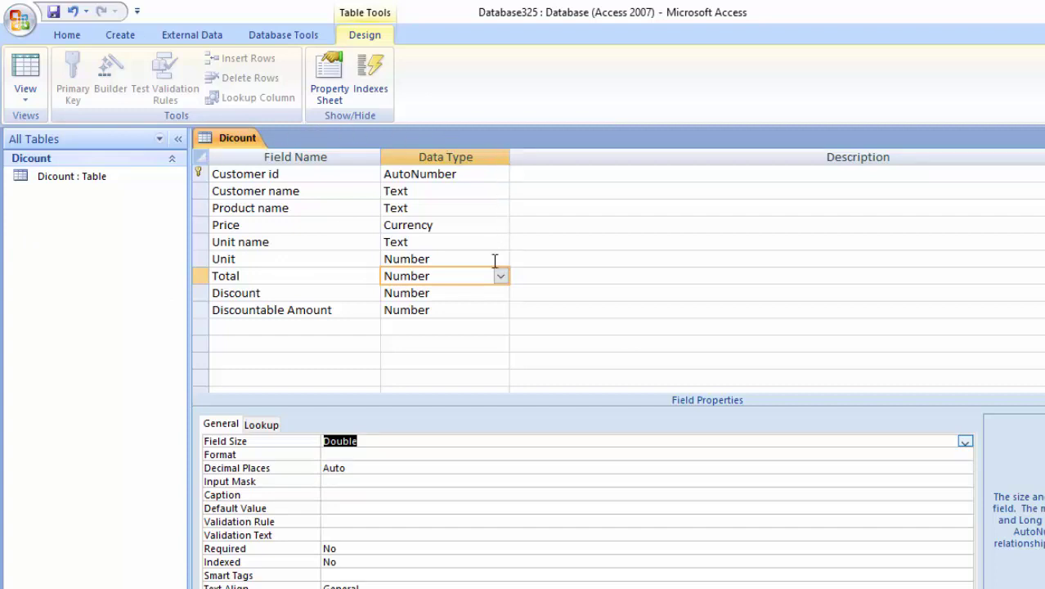
Step: Add a 'Tax' field as a Number with Double size and Percent format
click(265, 323)
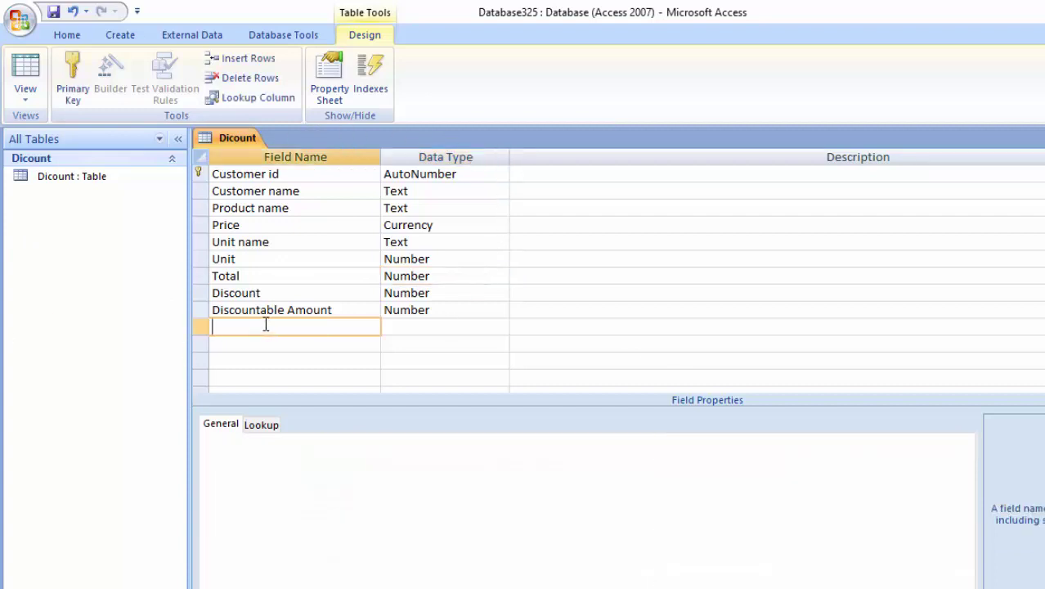
text(Tax)
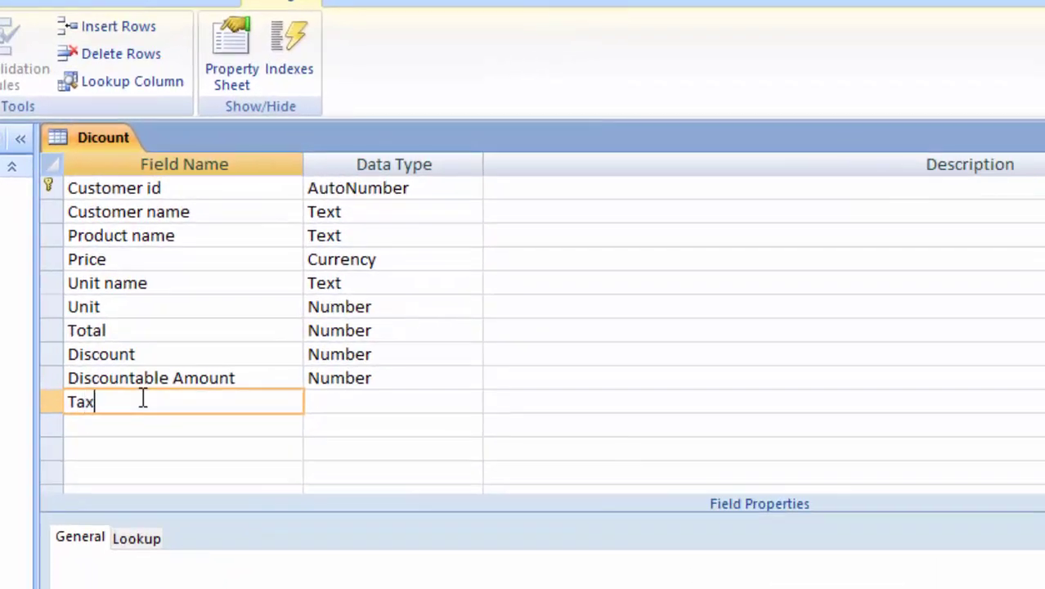
key(Tab)
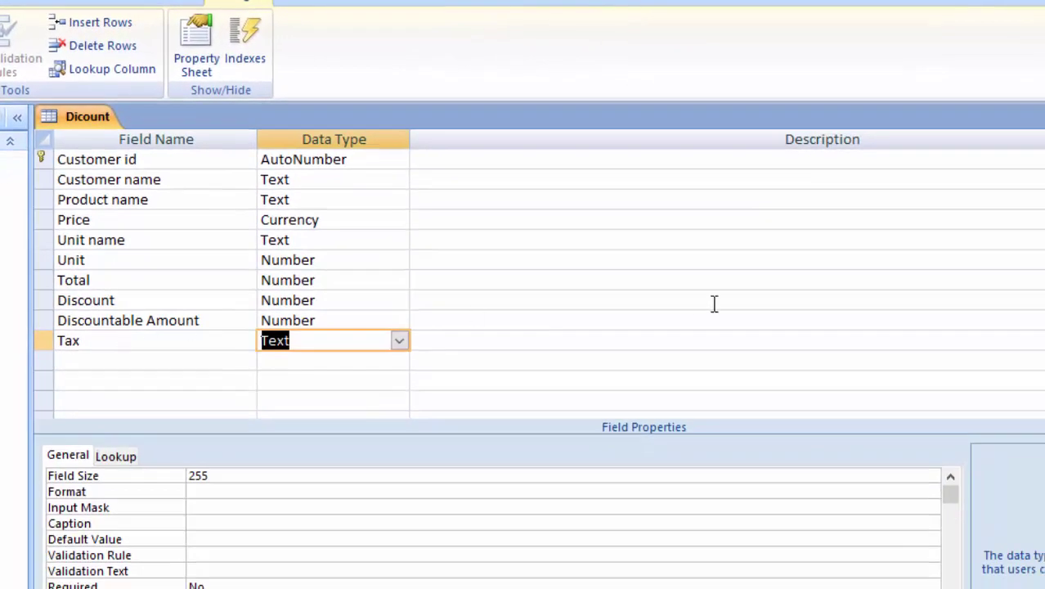
click(398, 341)
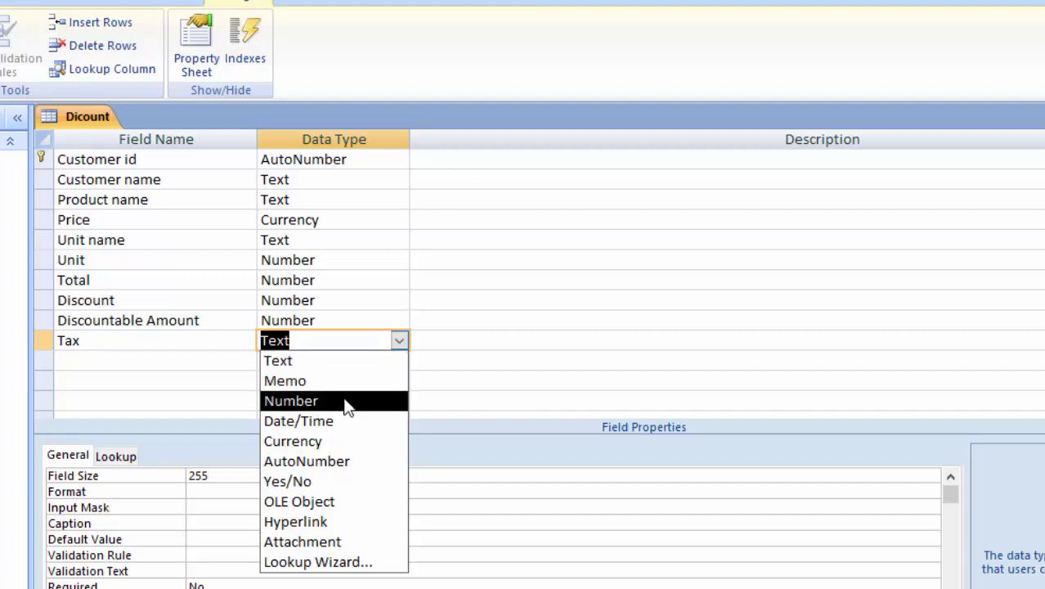
click(345, 402)
click(302, 479)
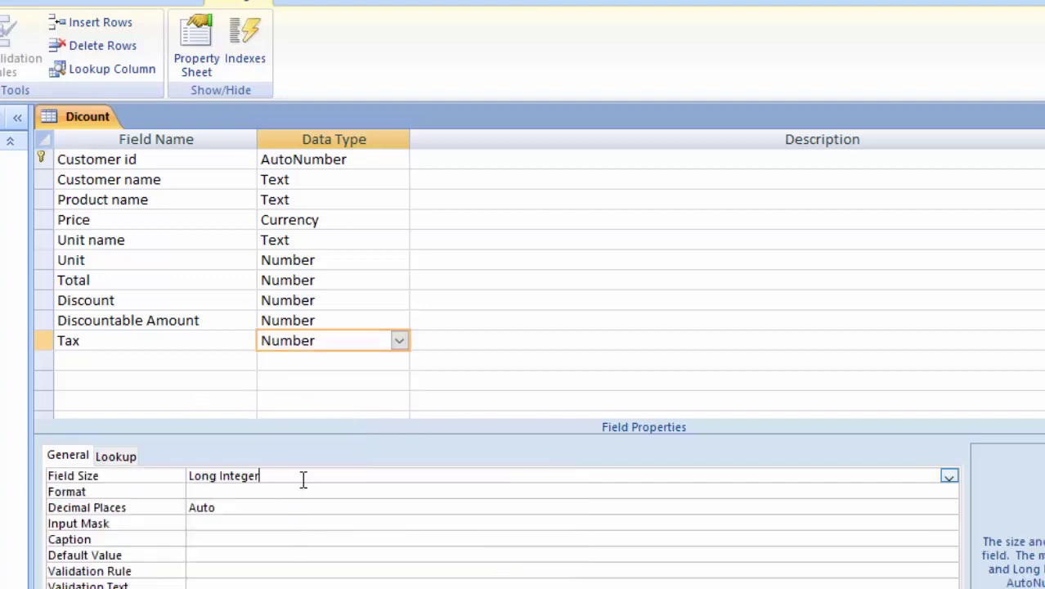
click(949, 476)
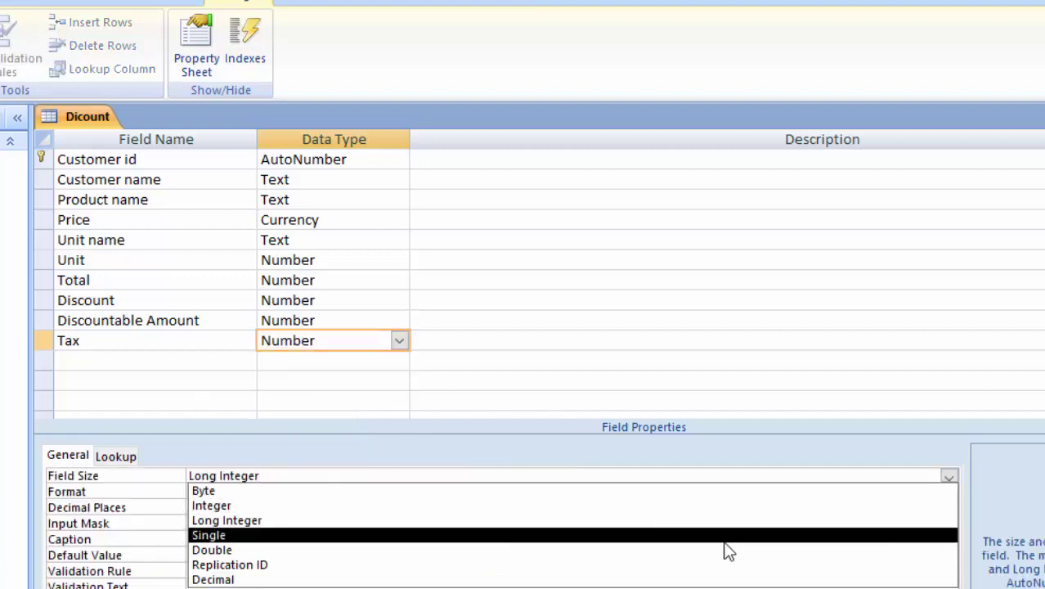
click(722, 550)
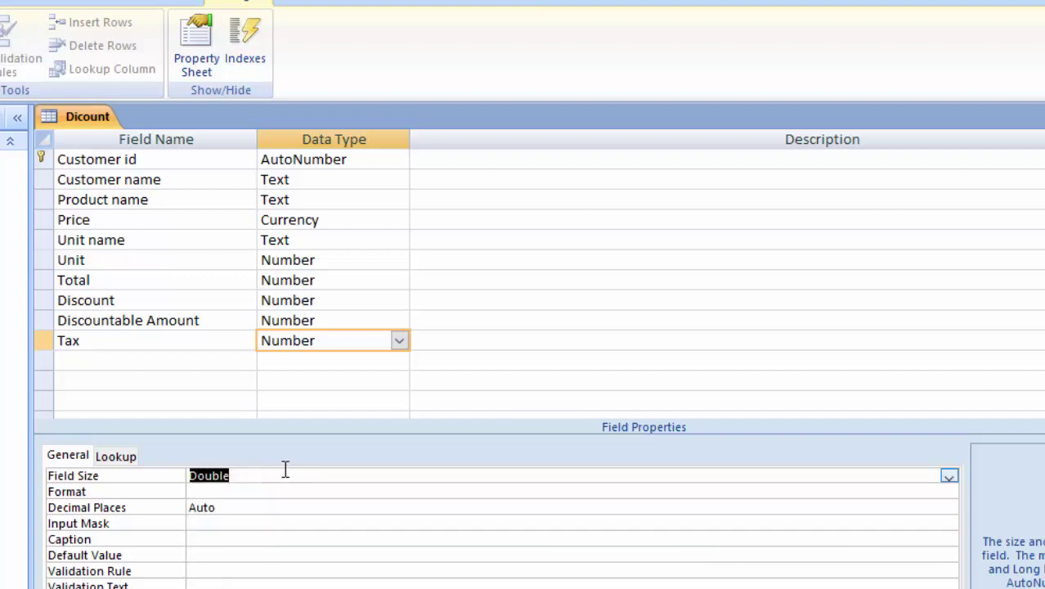
click(214, 490)
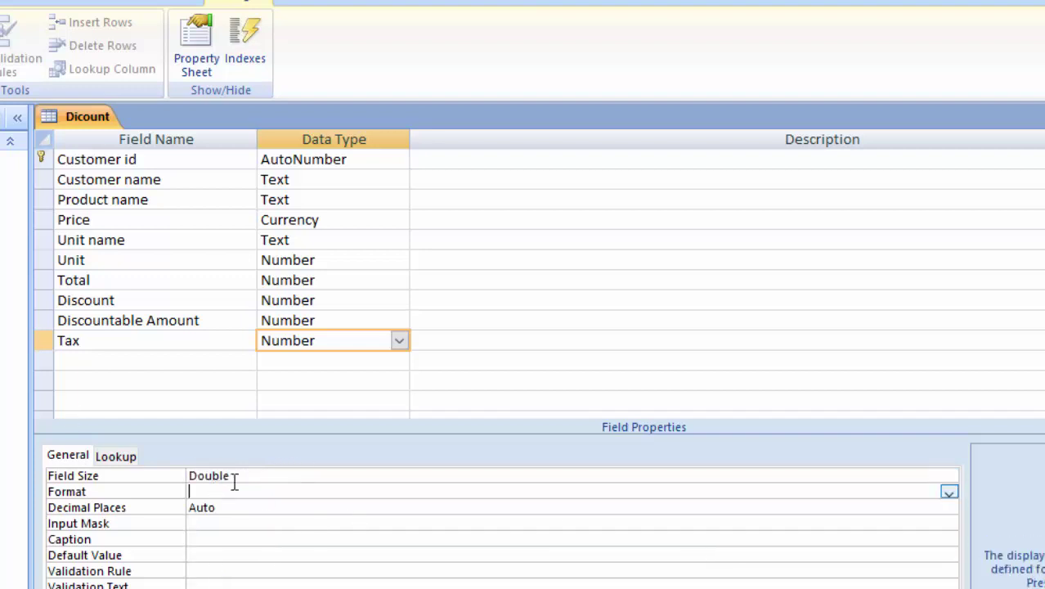
text(Percent)
Step: Add a 'Tax Amount' field as a Number with Double field size
click(90, 360)
text(Tax Amount)
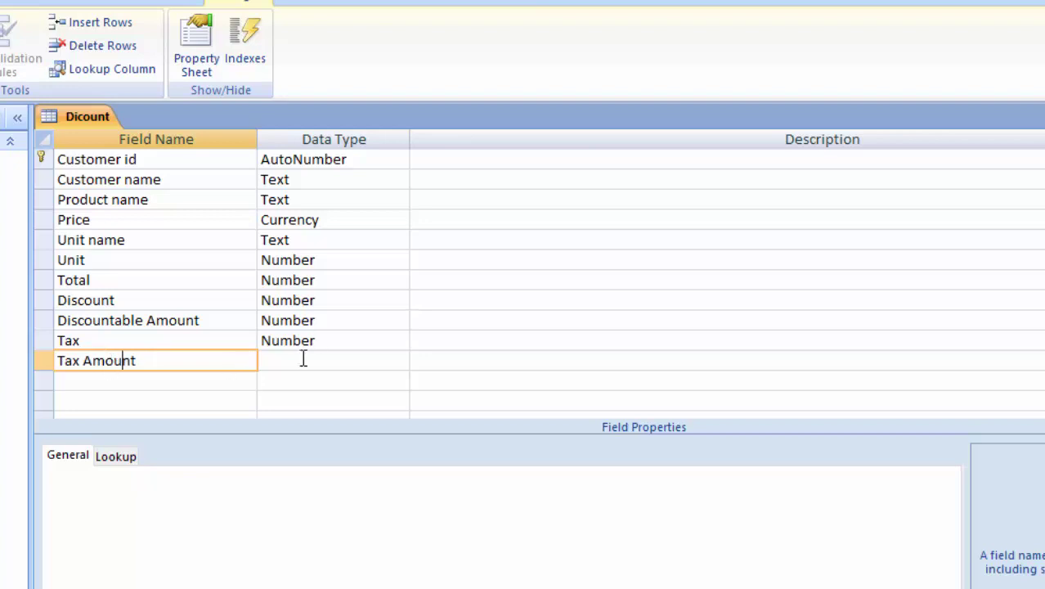
click(336, 362)
key(alt+Down)
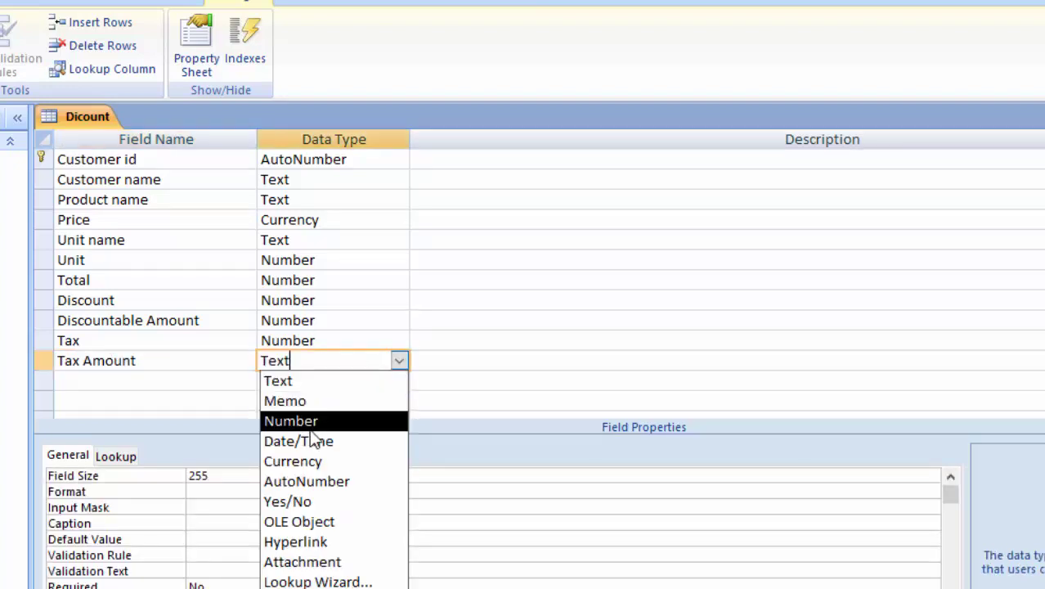
click(313, 423)
click(304, 474)
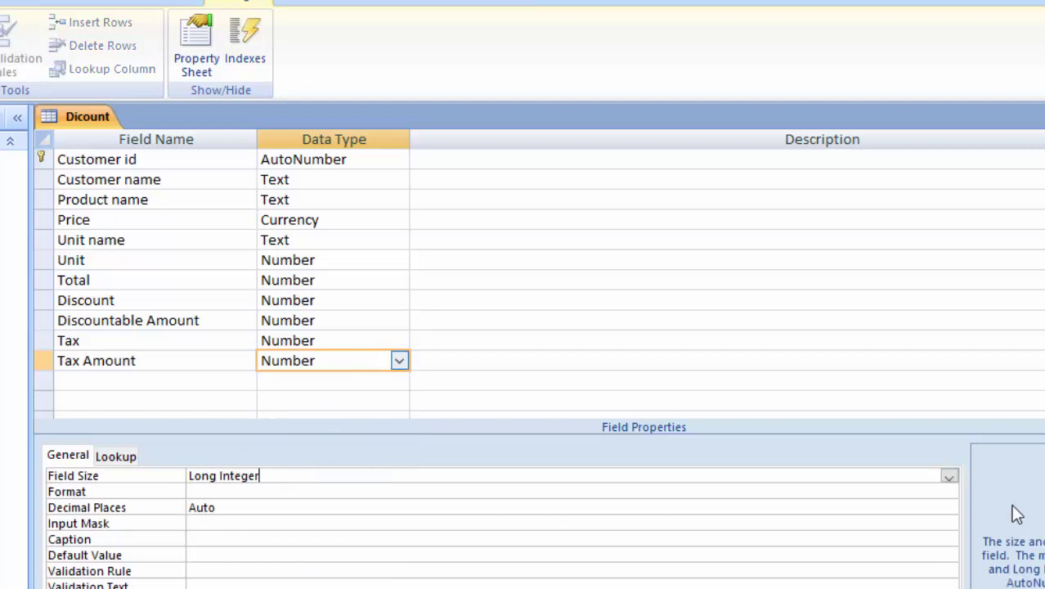
click(951, 474)
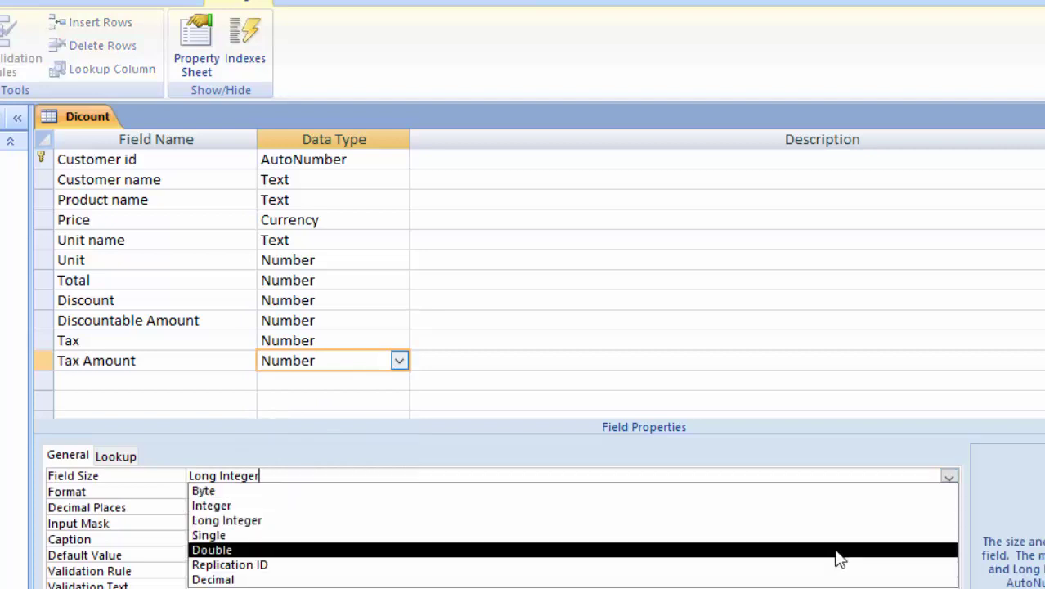
click(835, 551)
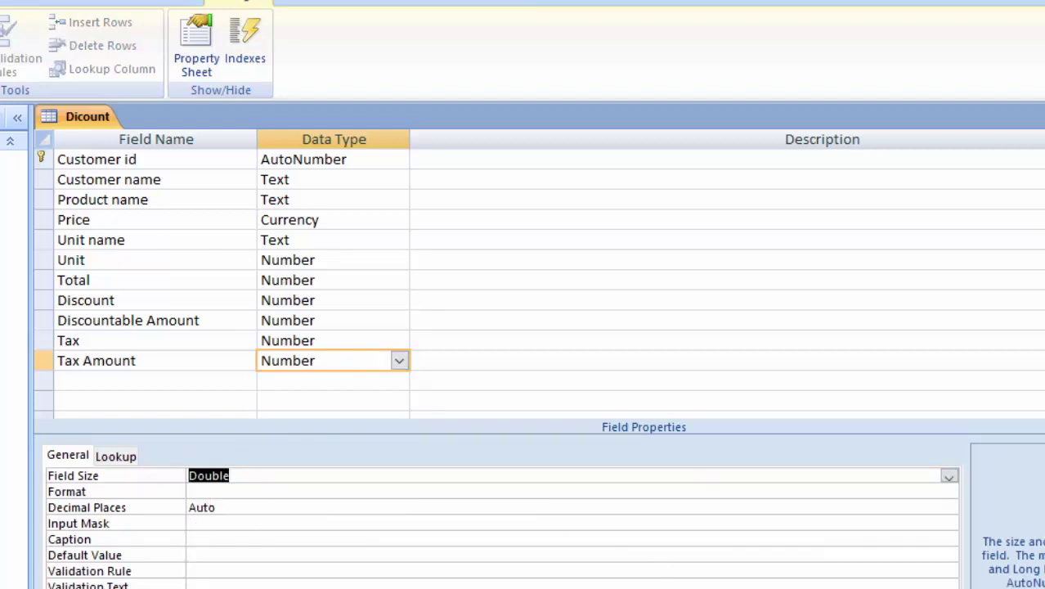
click(85, 382)
text(F)
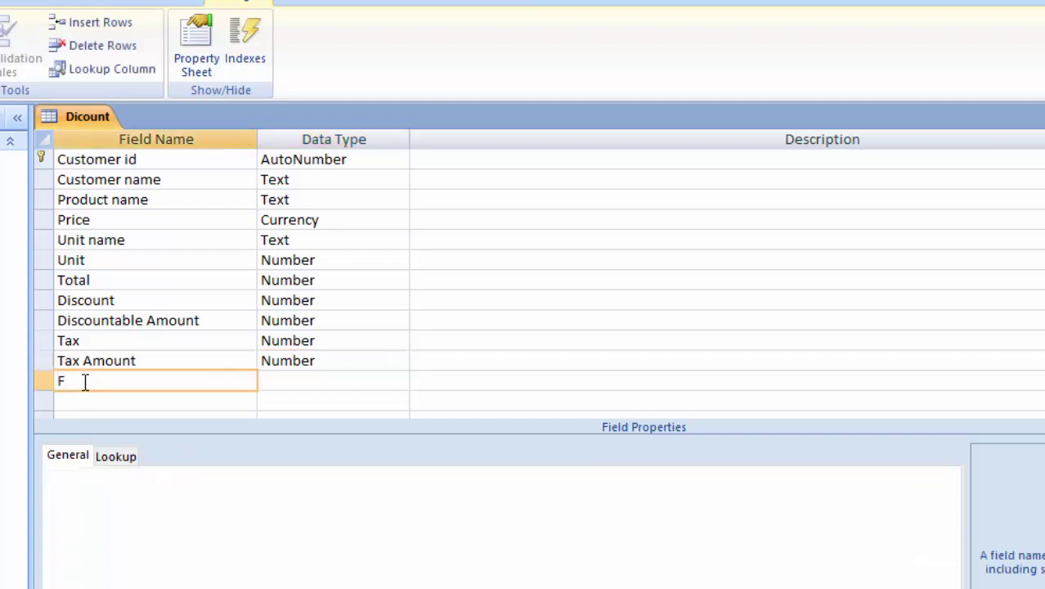
Step: Add a Currency field named Final Payable, save the Dicount table and view it as a datasheet
text(in)
text(al )
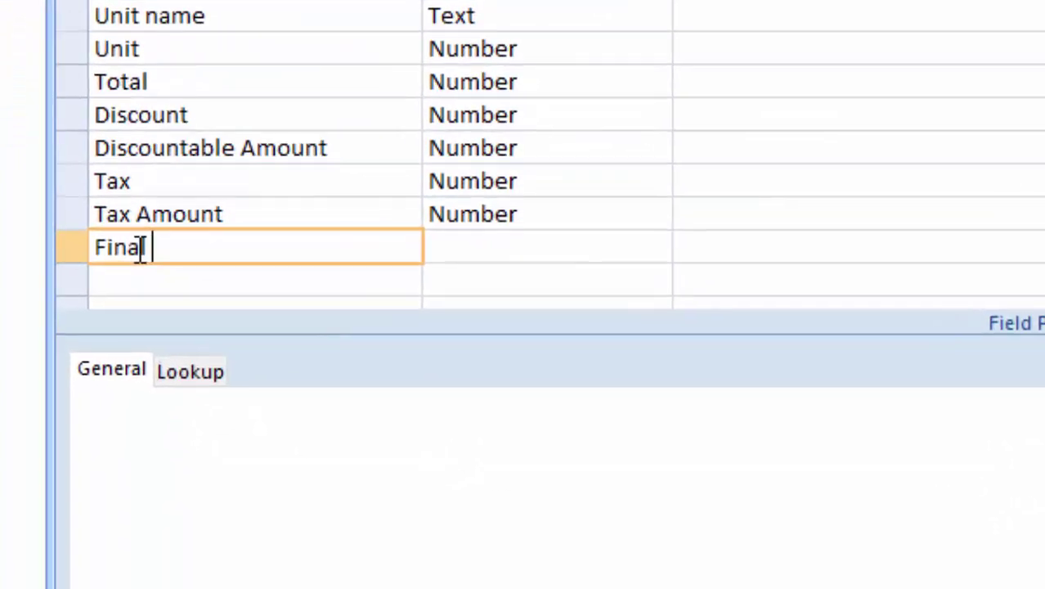
text(Paya)
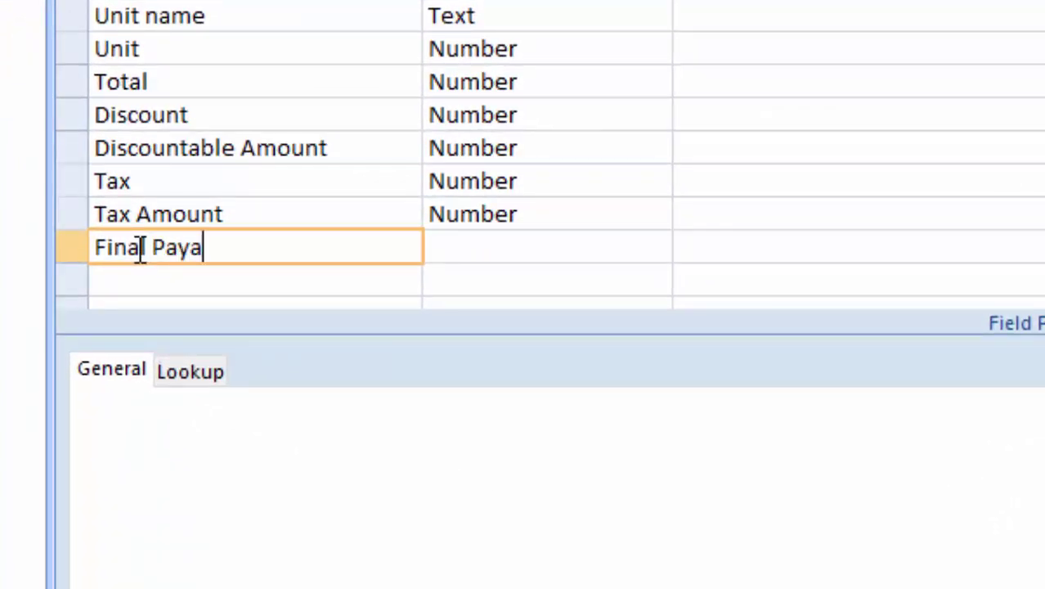
text(ble)
click(634, 243)
click(656, 249)
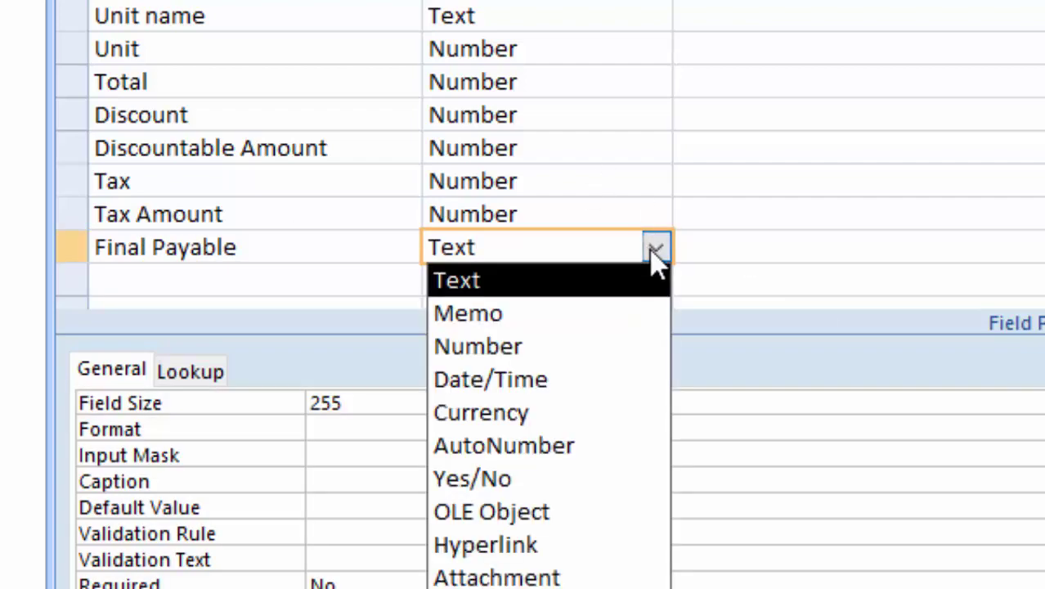
click(582, 412)
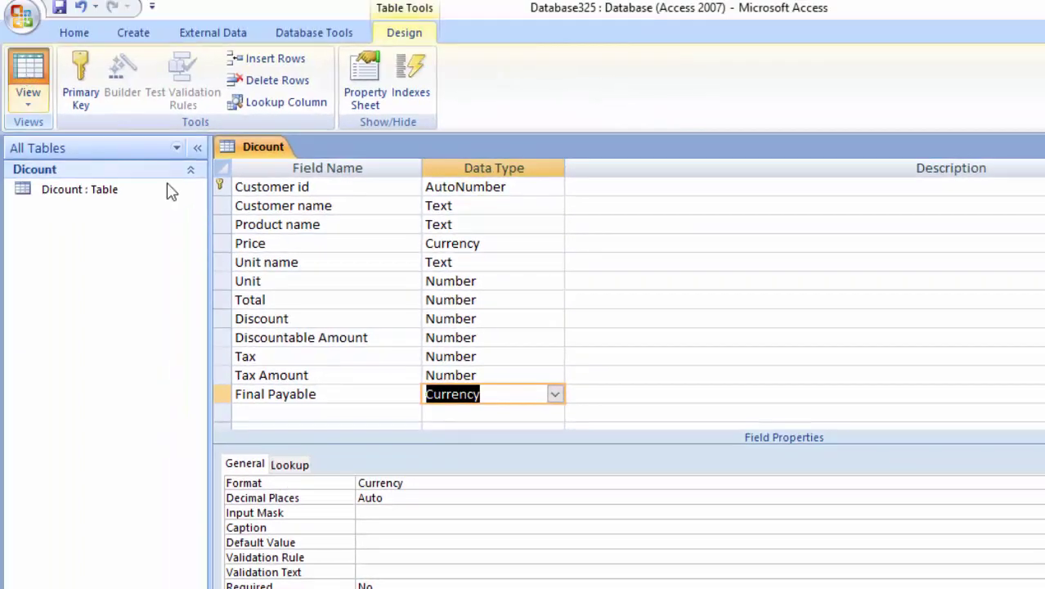
click(28, 81)
click(621, 419)
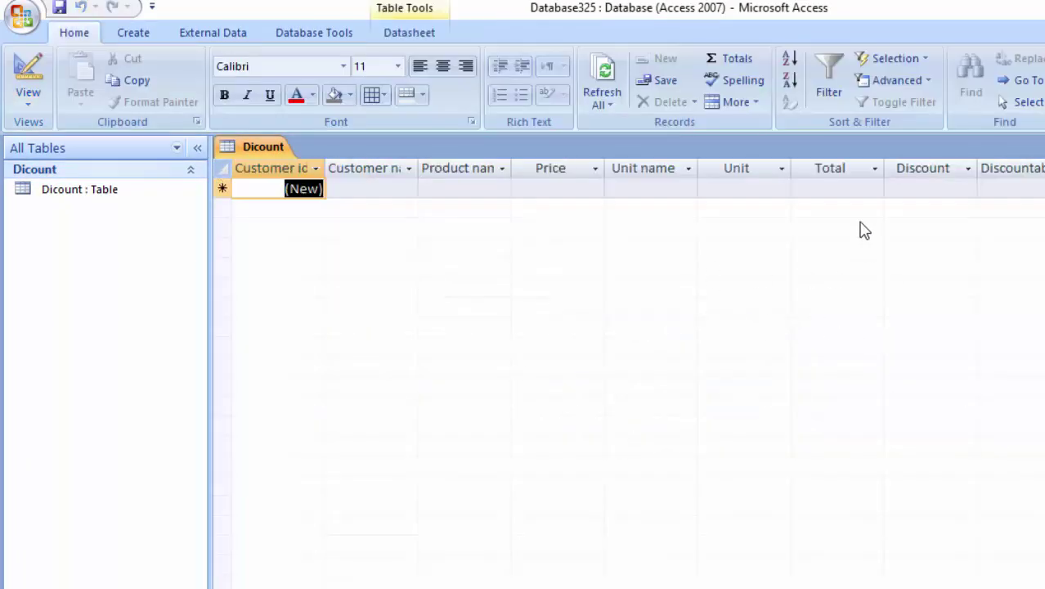
Step: Start a query design on Dicount and add Customer id, Customer name, Product name and Price
click(96, 40)
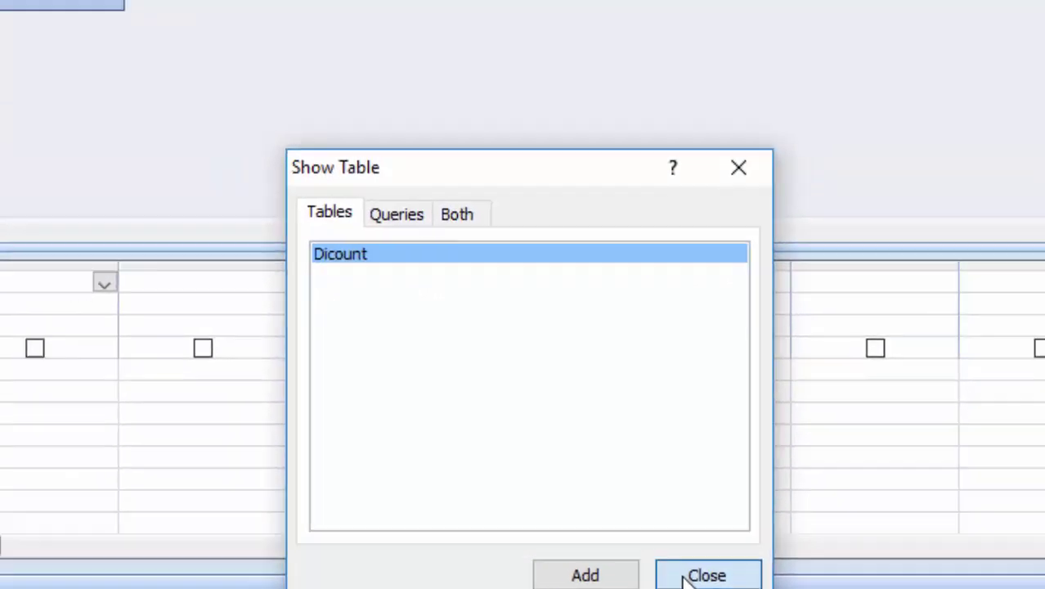
click(662, 527)
drag(249, 202, 324, 343)
double_click(160, 105)
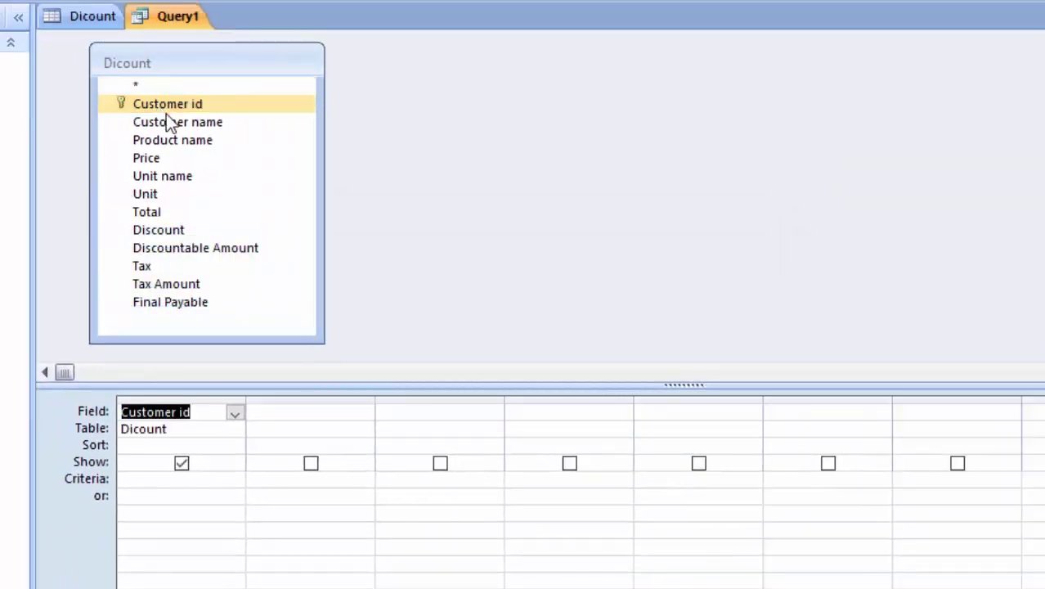
double_click(170, 121)
double_click(176, 143)
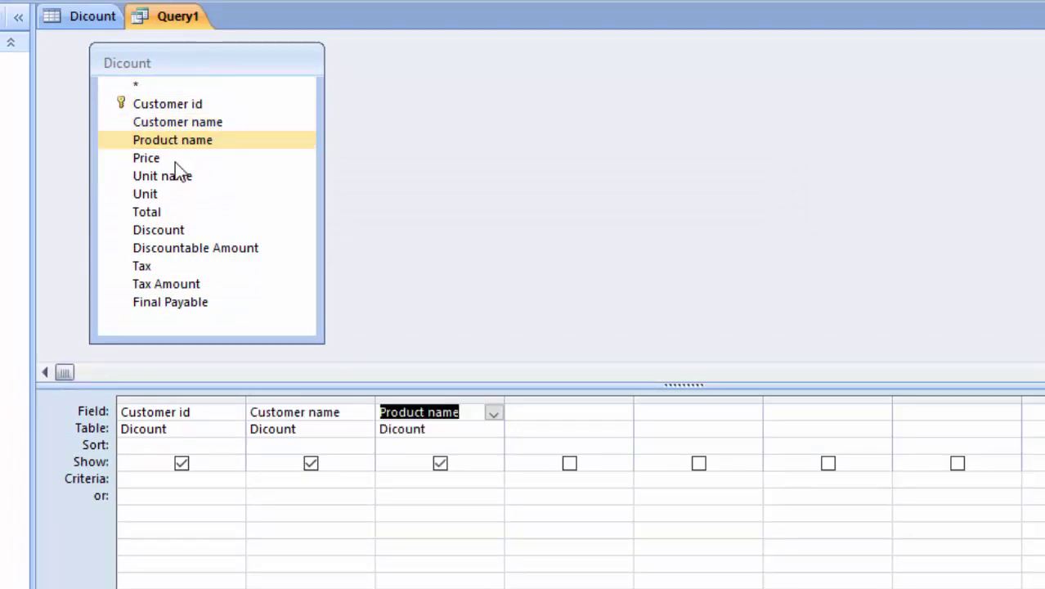
double_click(178, 160)
Step: Add Unit name, Unit, Total, Discount, Discountable Amount, Tax, Tax Amount and Final Payable to the grid
double_click(183, 178)
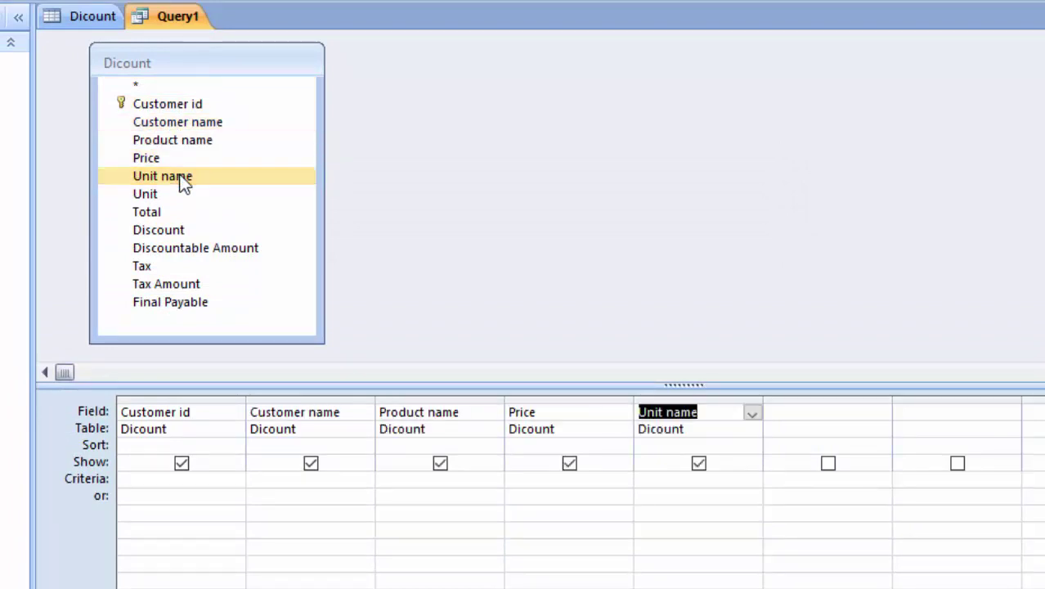
click(177, 190)
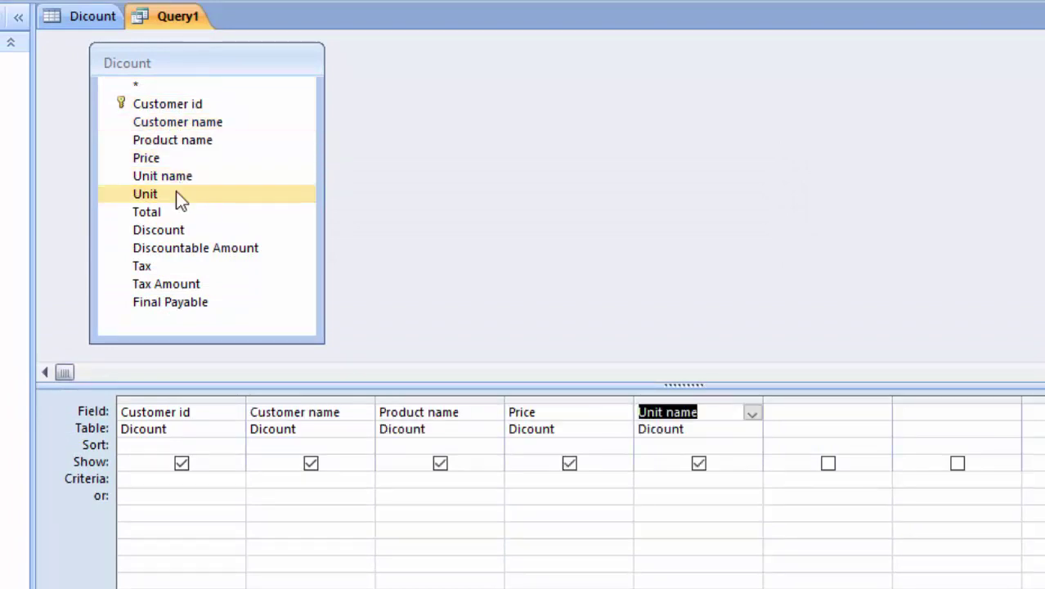
double_click(175, 194)
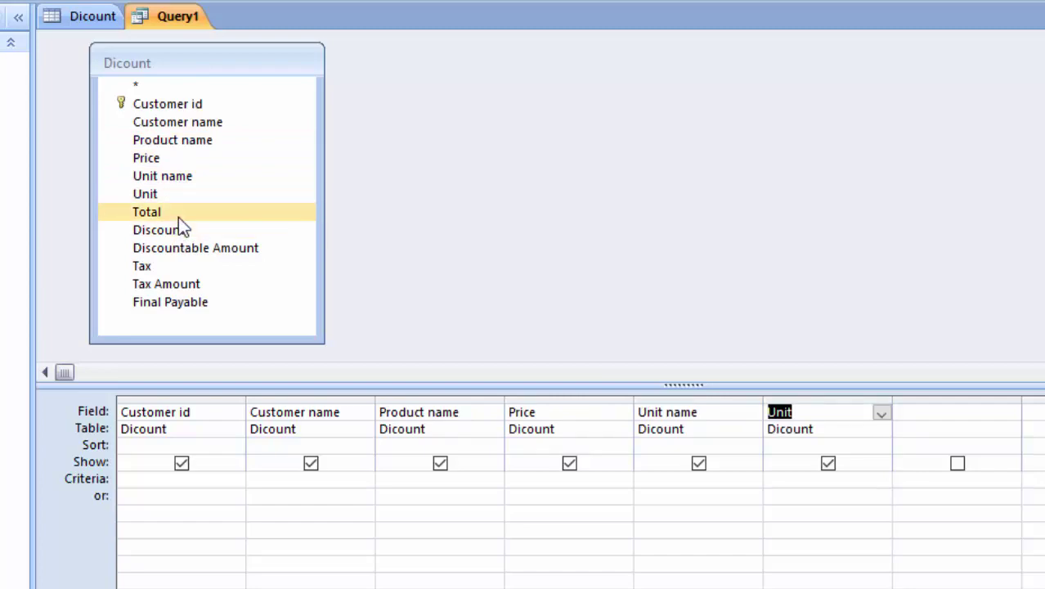
double_click(179, 215)
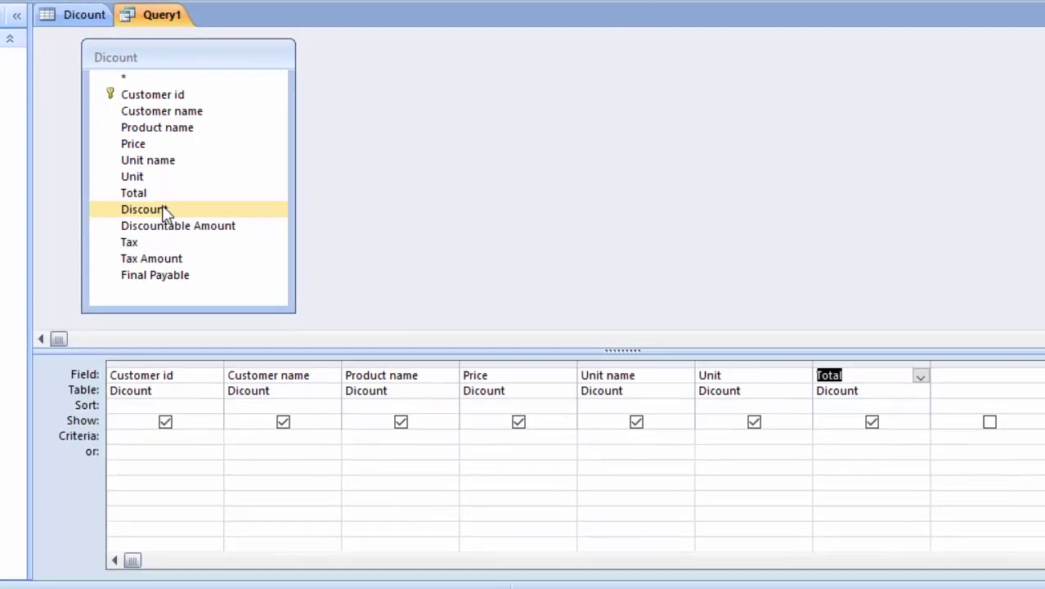
double_click(164, 211)
double_click(157, 212)
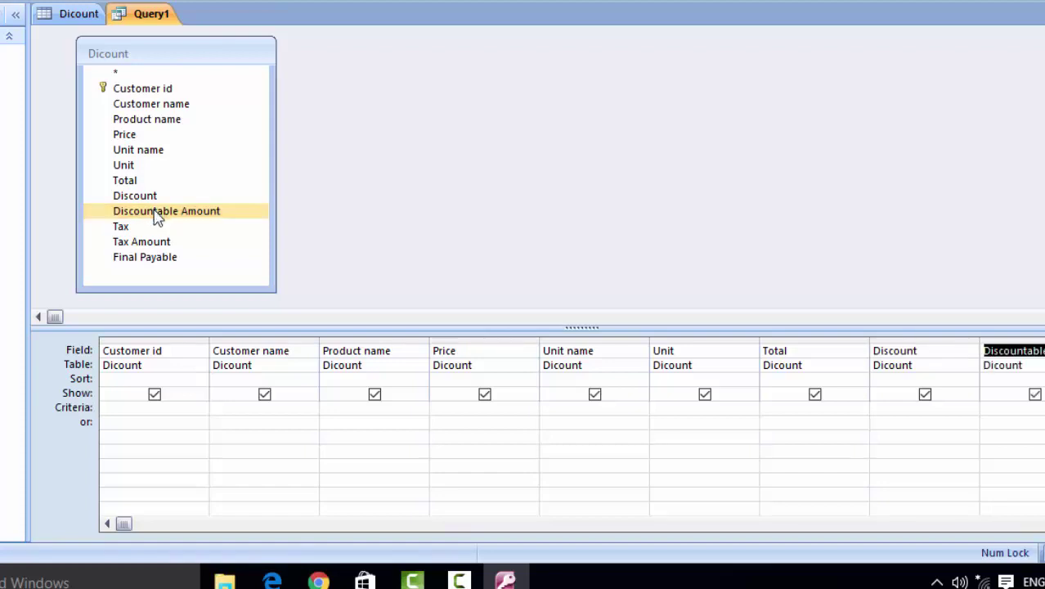
double_click(145, 227)
double_click(149, 245)
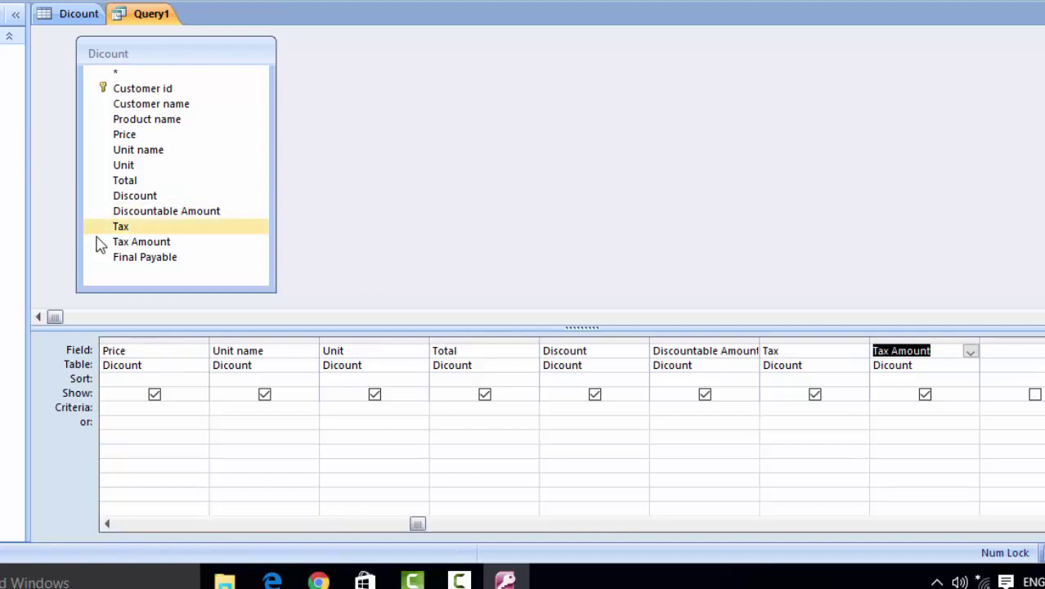
click(136, 257)
double_click(136, 258)
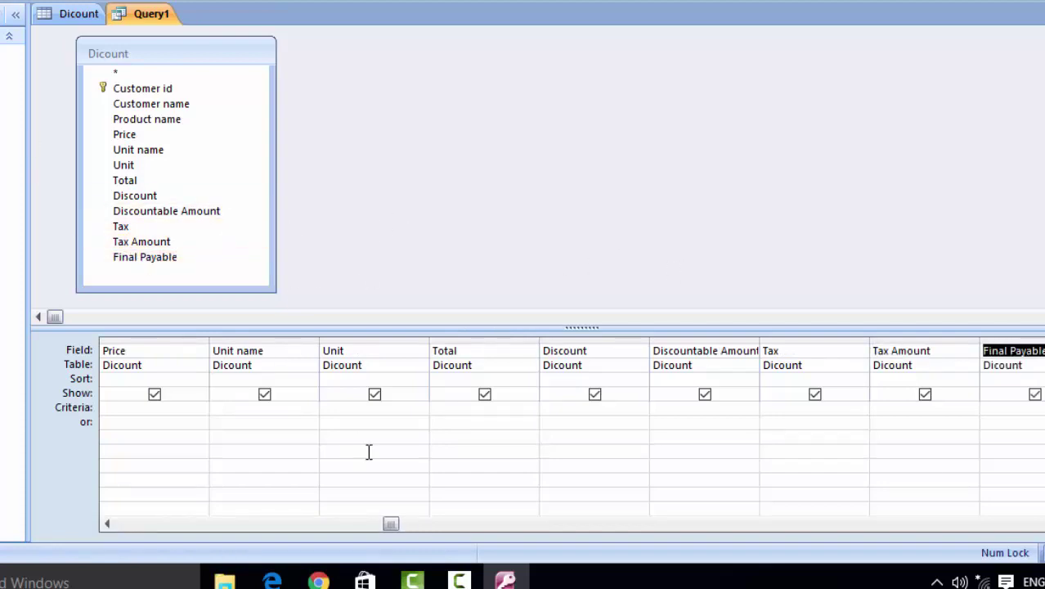
Step: Turn the Total column into Total: [Price]*[Unit] and begin a Discount expression with a colon
click(478, 351)
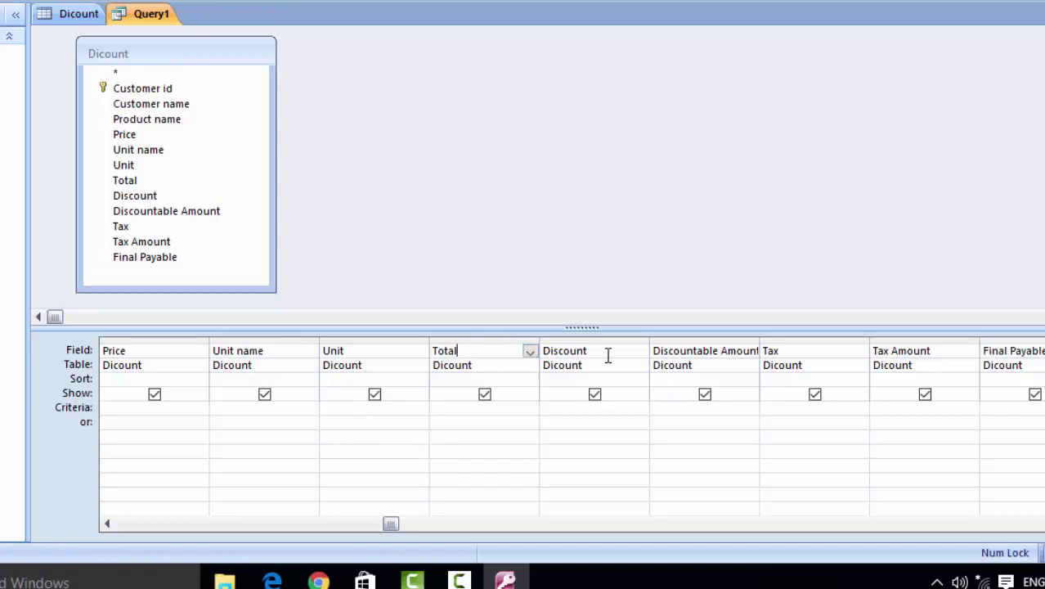
text(:)
text([)
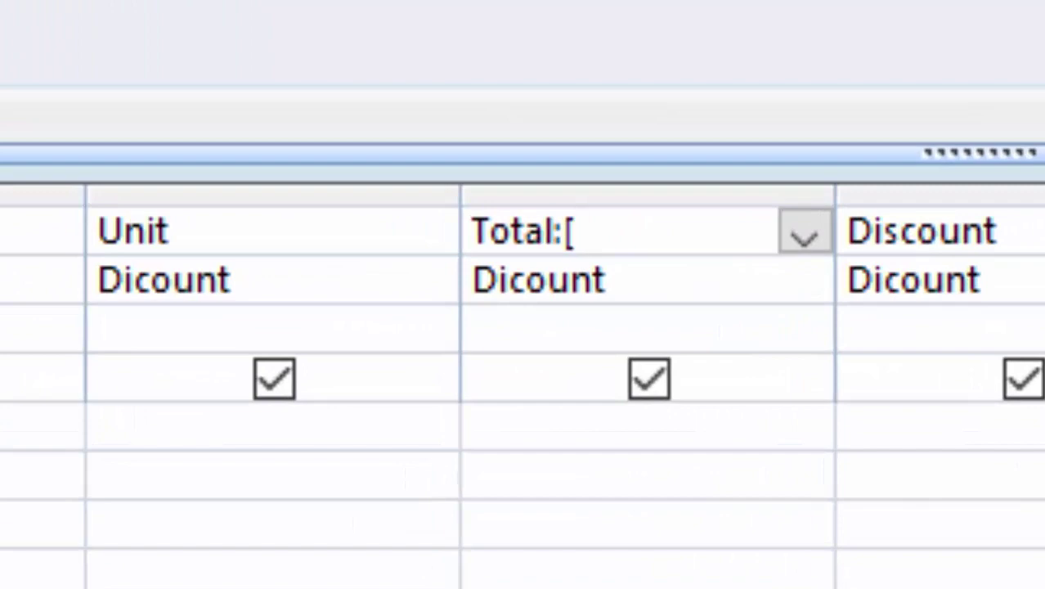
text(Pric)
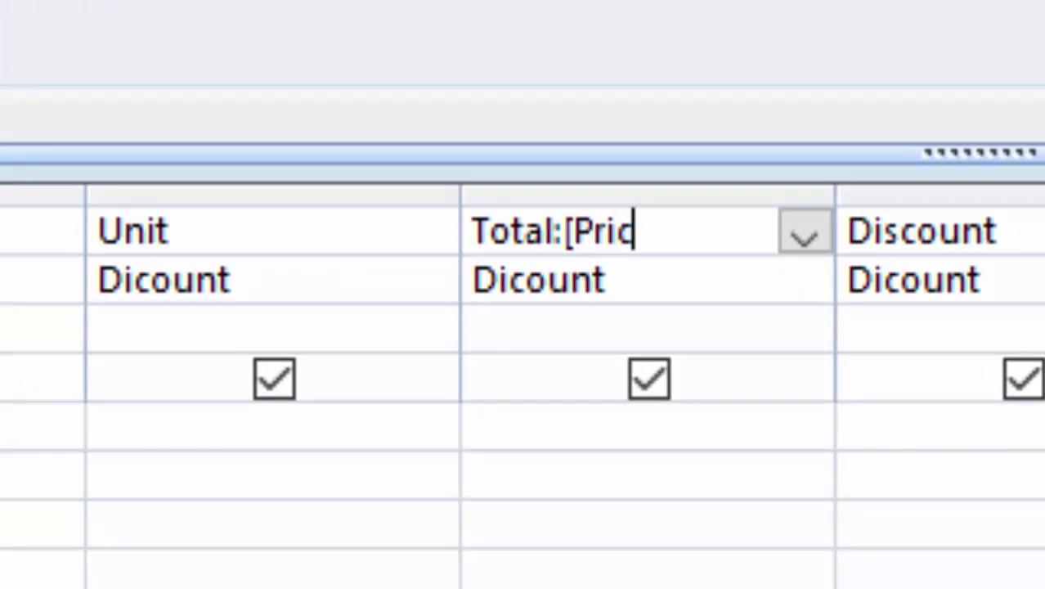
text(e])
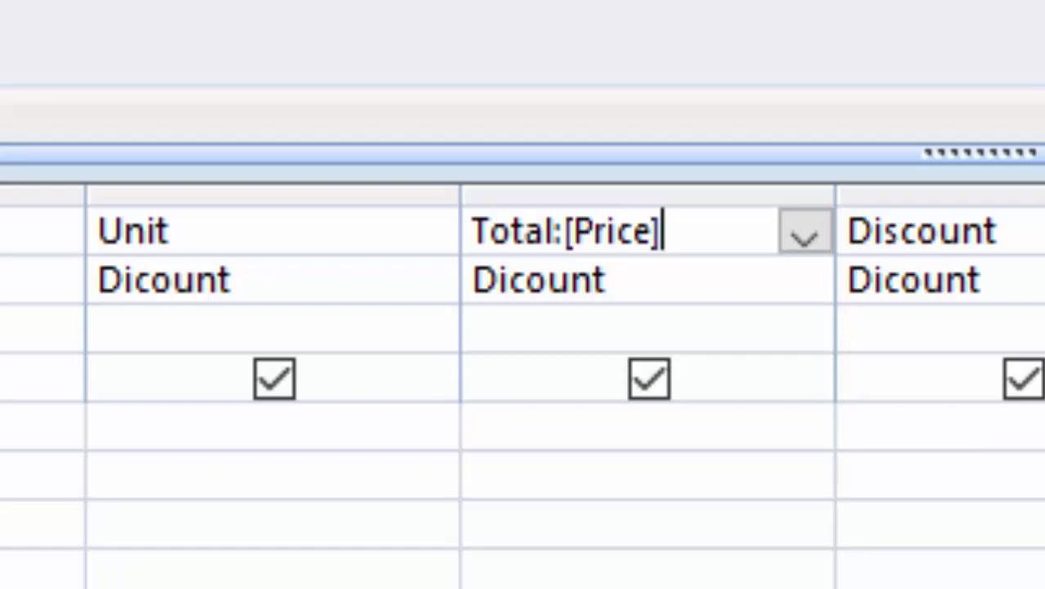
text(*[)
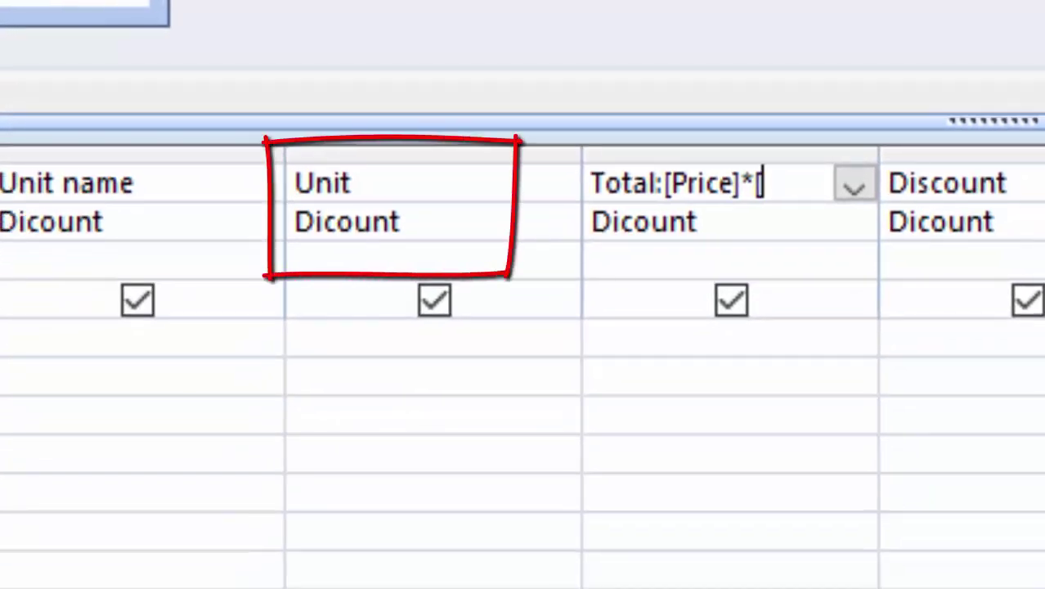
text(Un)
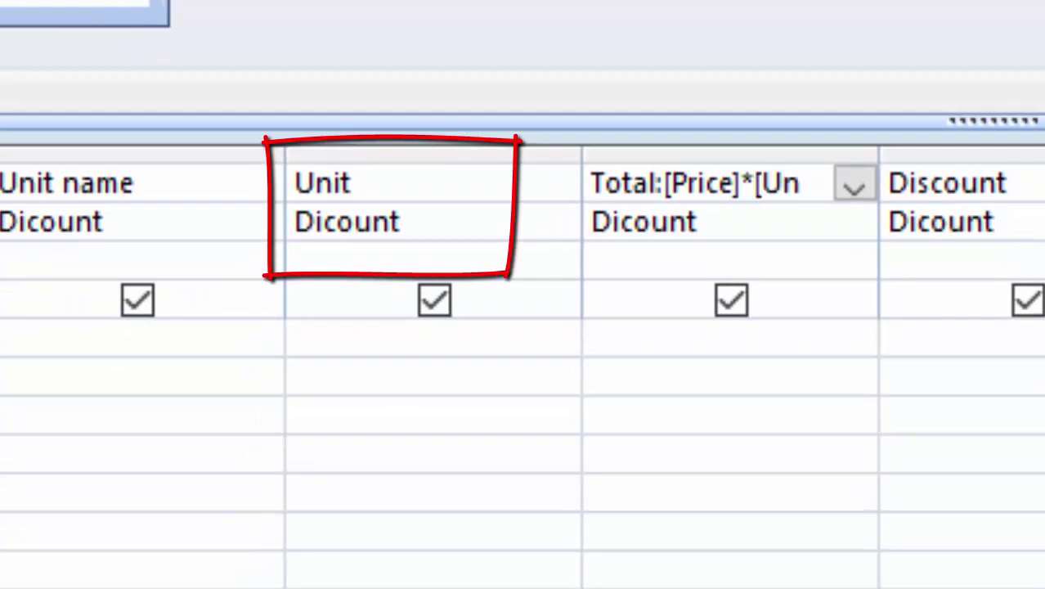
text(it])
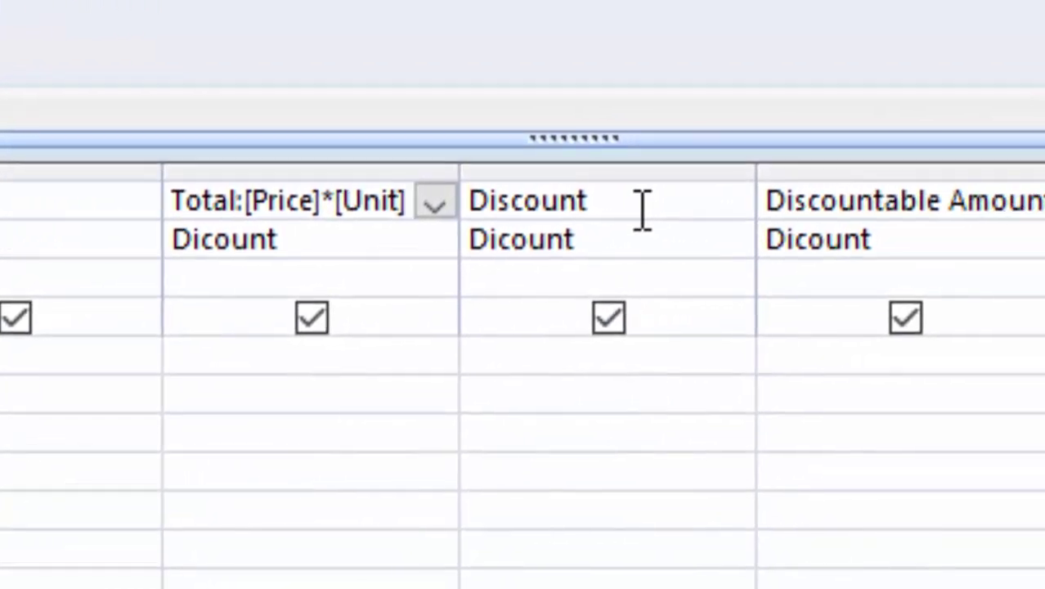
click(643, 211)
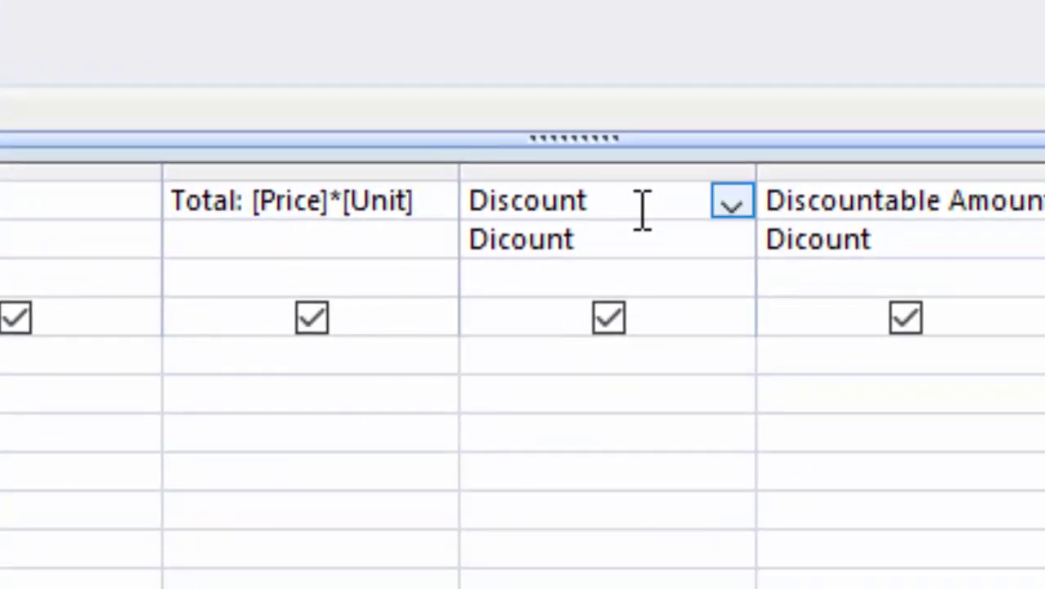
text(:)
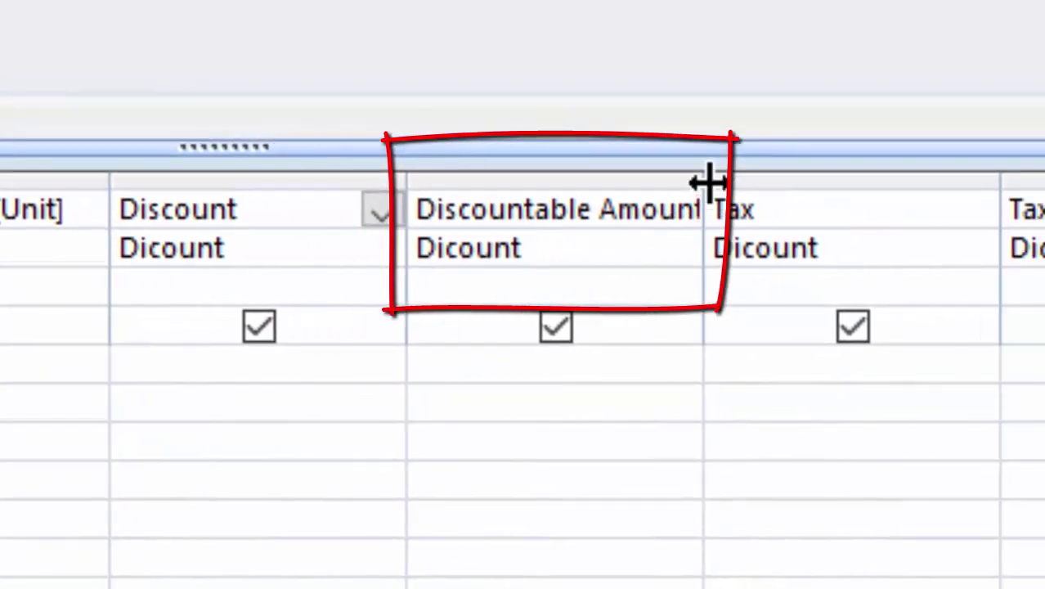
Step: Widen the Discountable Amount column and append the expression :[Total]*[Discount] to it
click(714, 174)
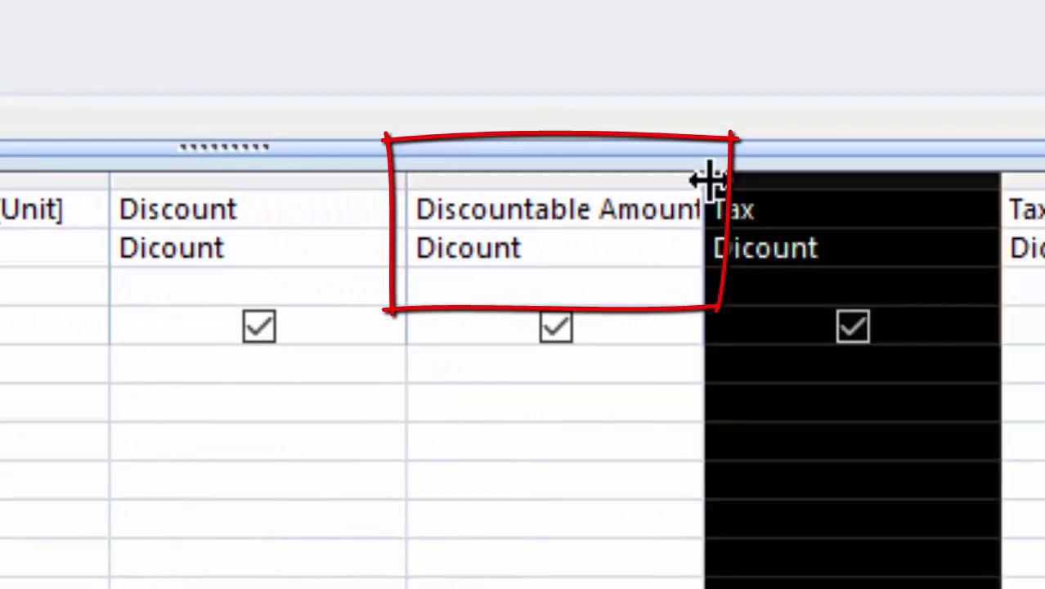
click(683, 353)
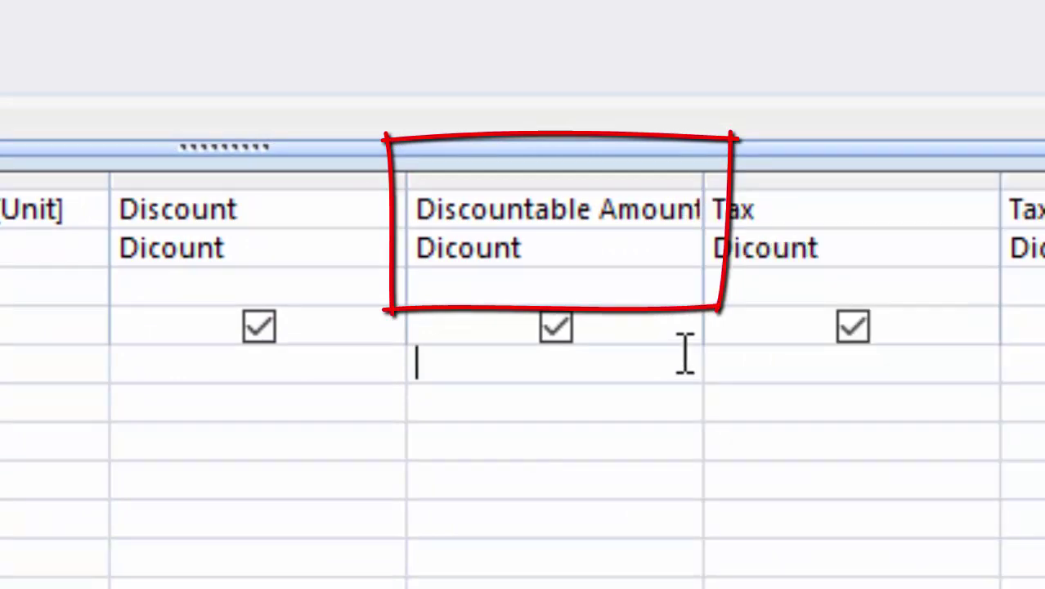
double_click(701, 174)
click(735, 217)
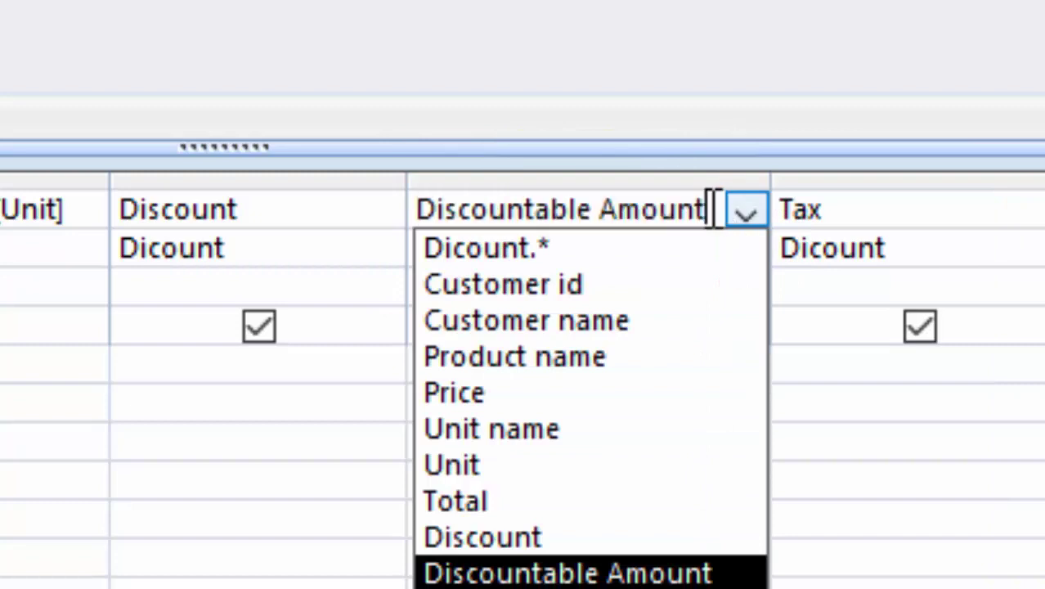
drag(770, 187, 855, 245)
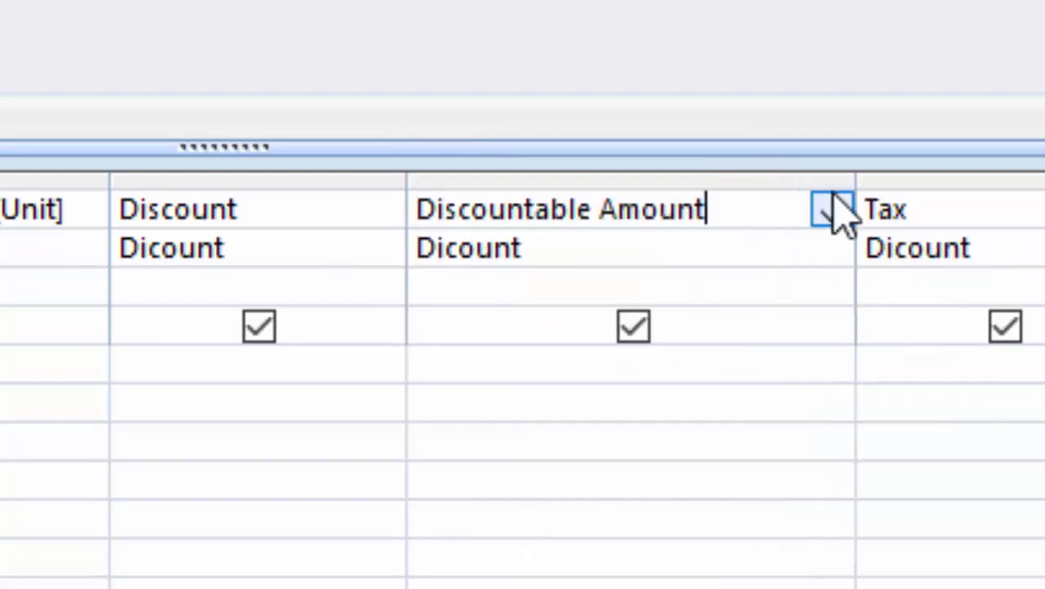
text(:)
text([)
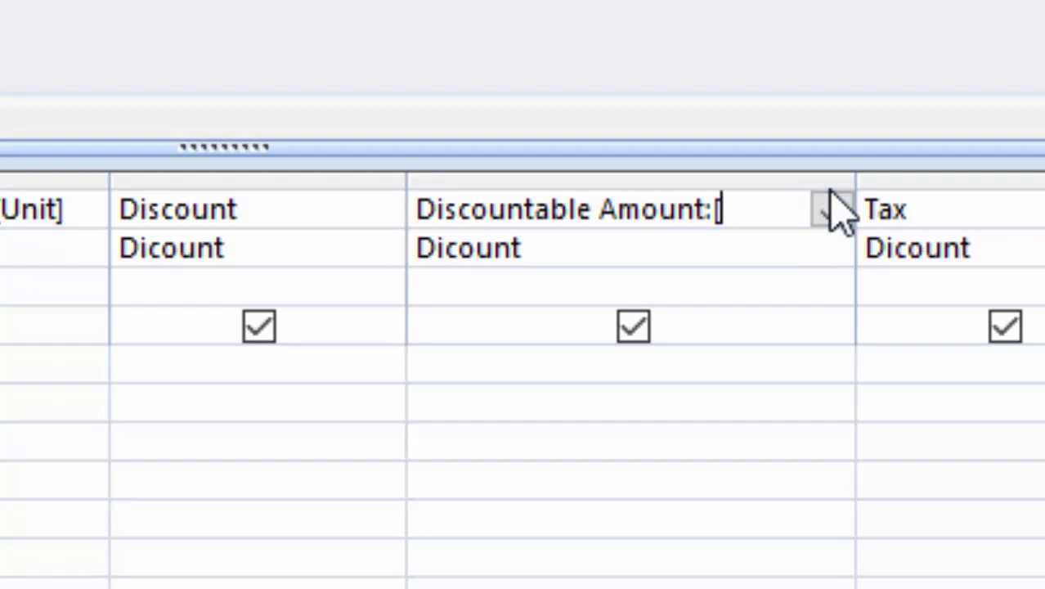
text(T)
text(o)
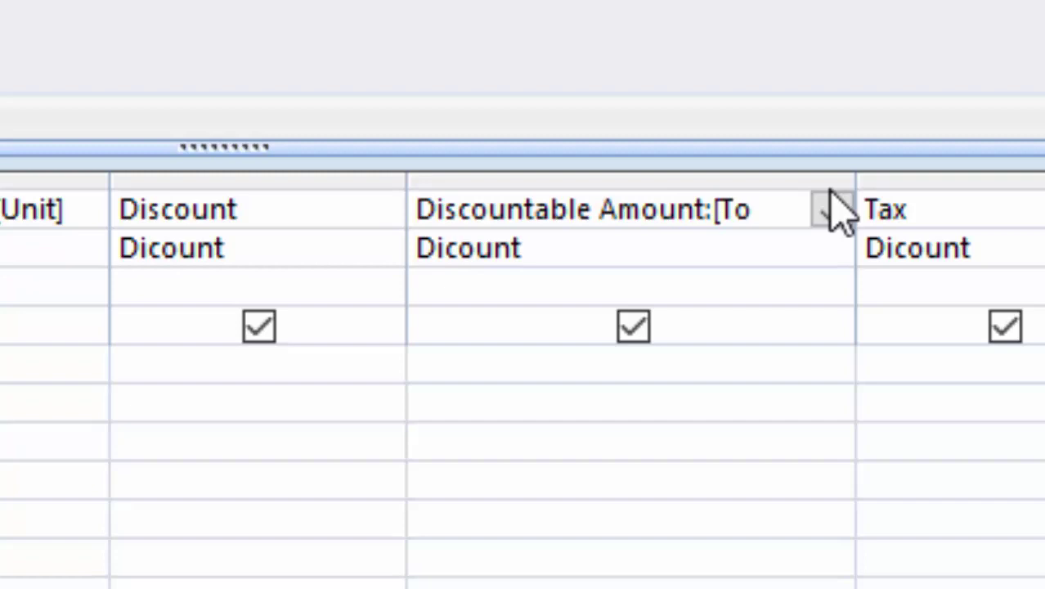
text(tal)
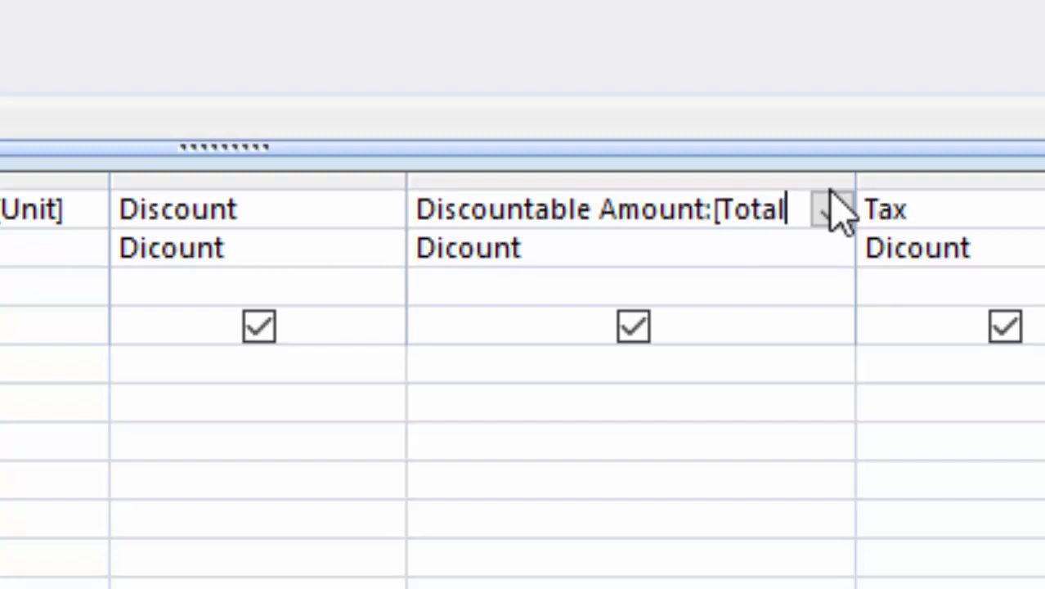
text(])
text(*)
text([D)
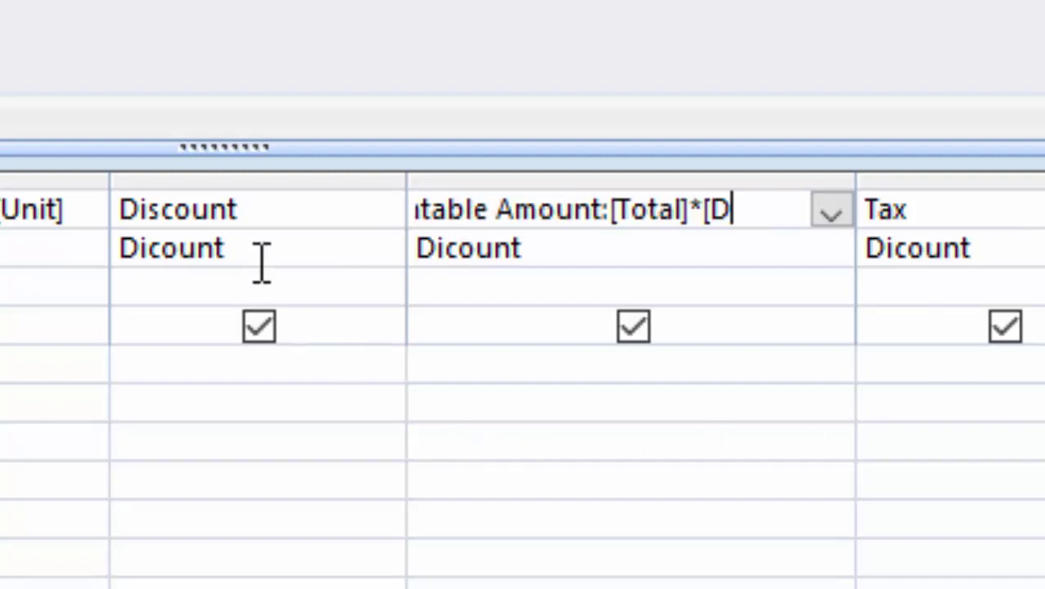
text(iscou)
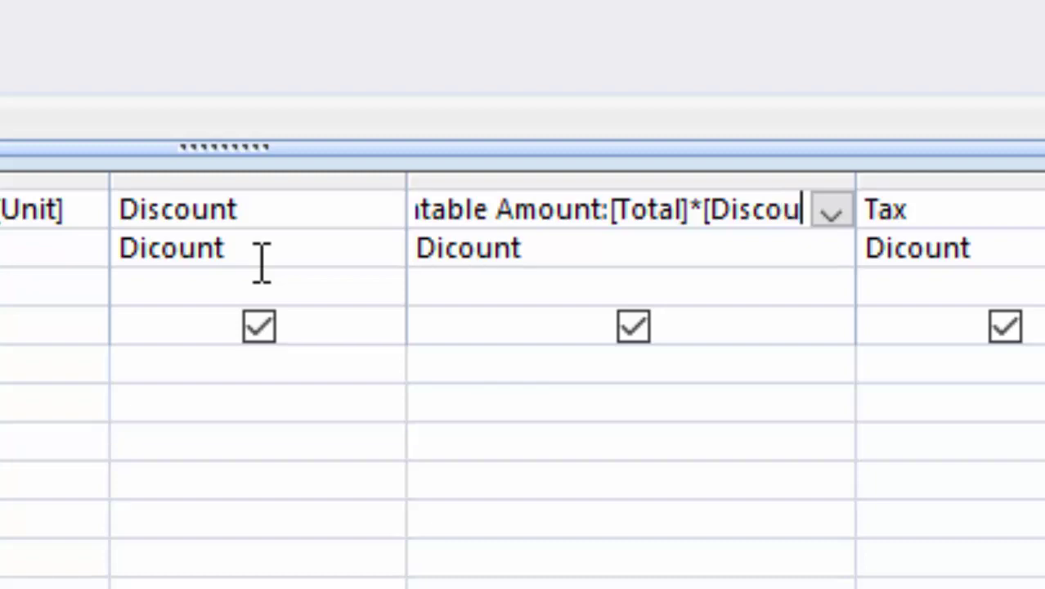
text(nt])
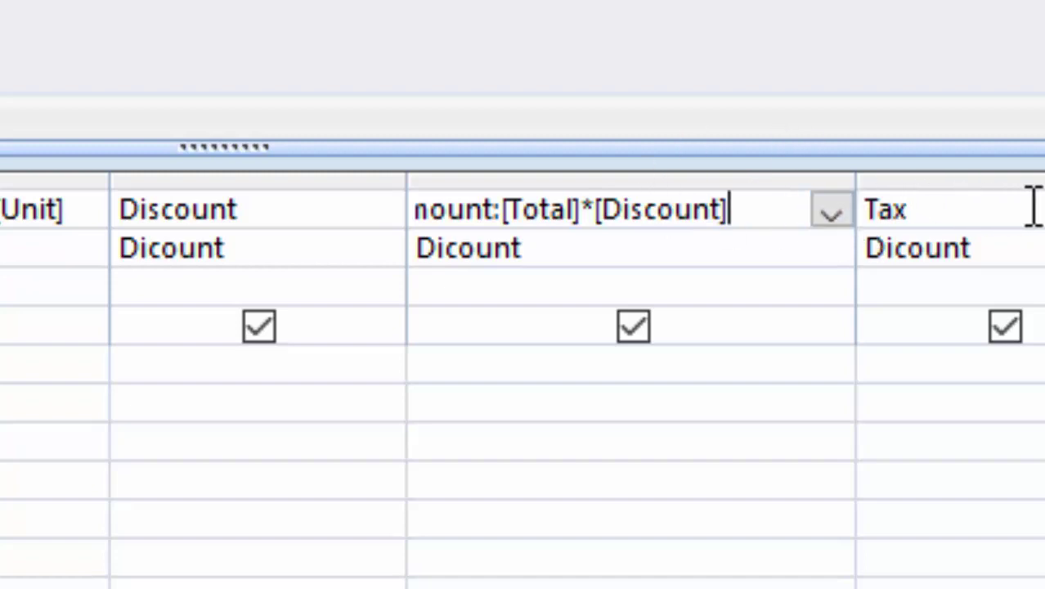
Step: Make Tax Amount the calculated expression Tax Amount:[Total]*[Tax]
click(807, 219)
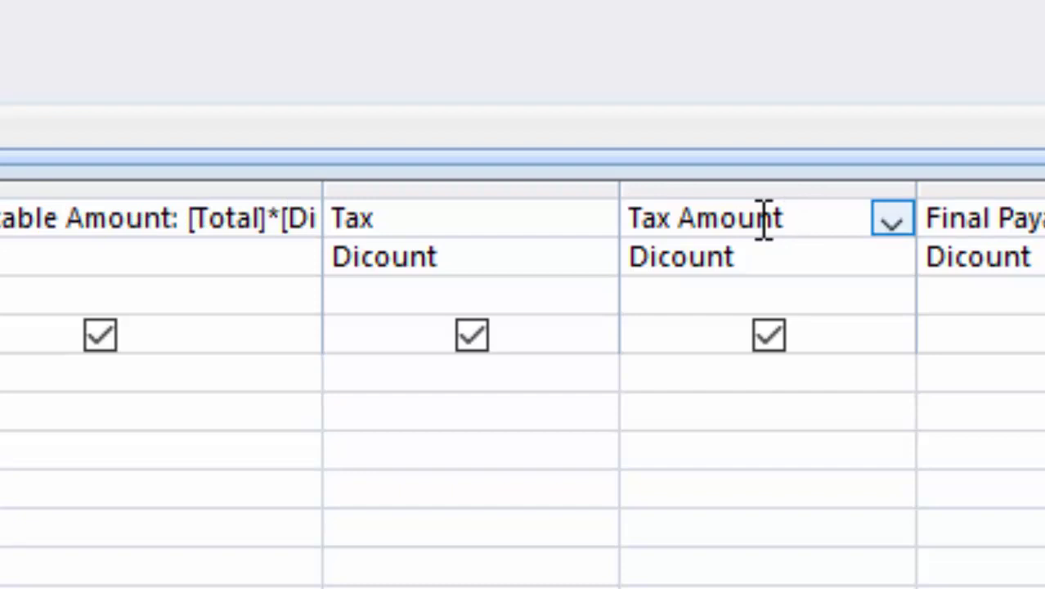
text(:)
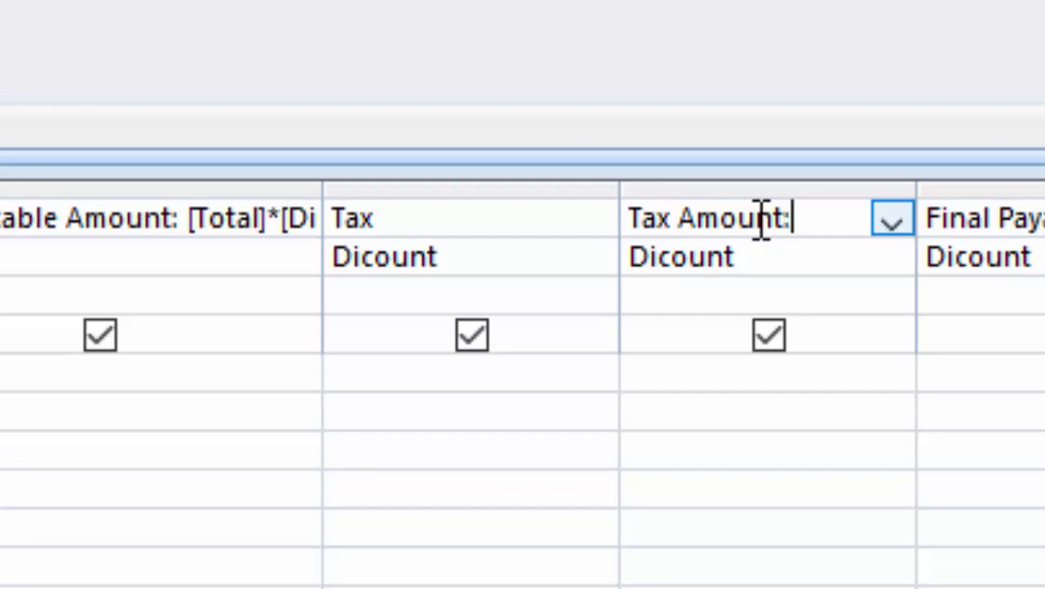
text([)
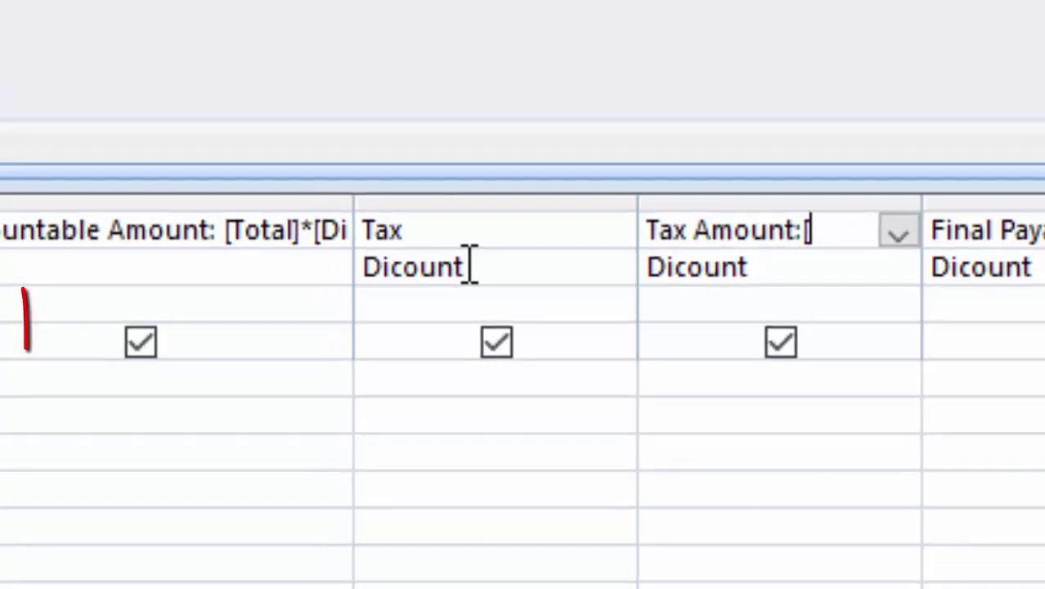
text(To)
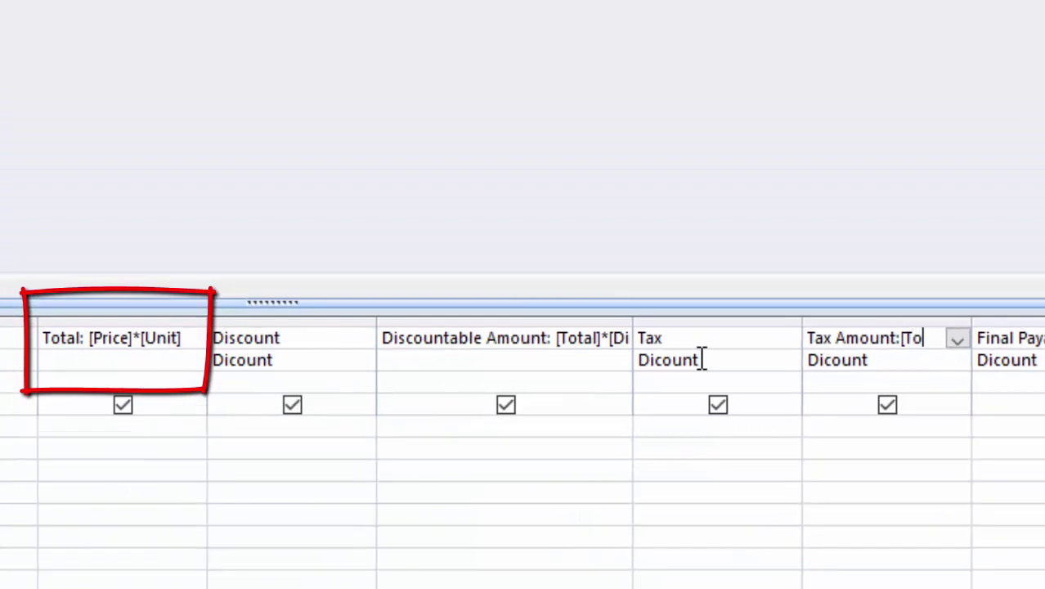
text(tal]*[)
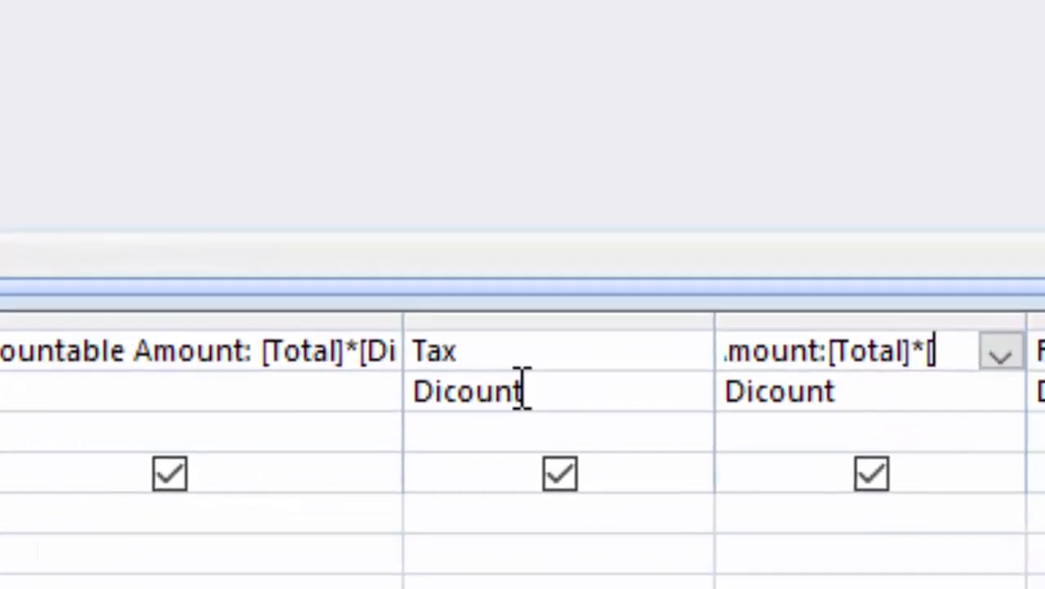
text(Tax)
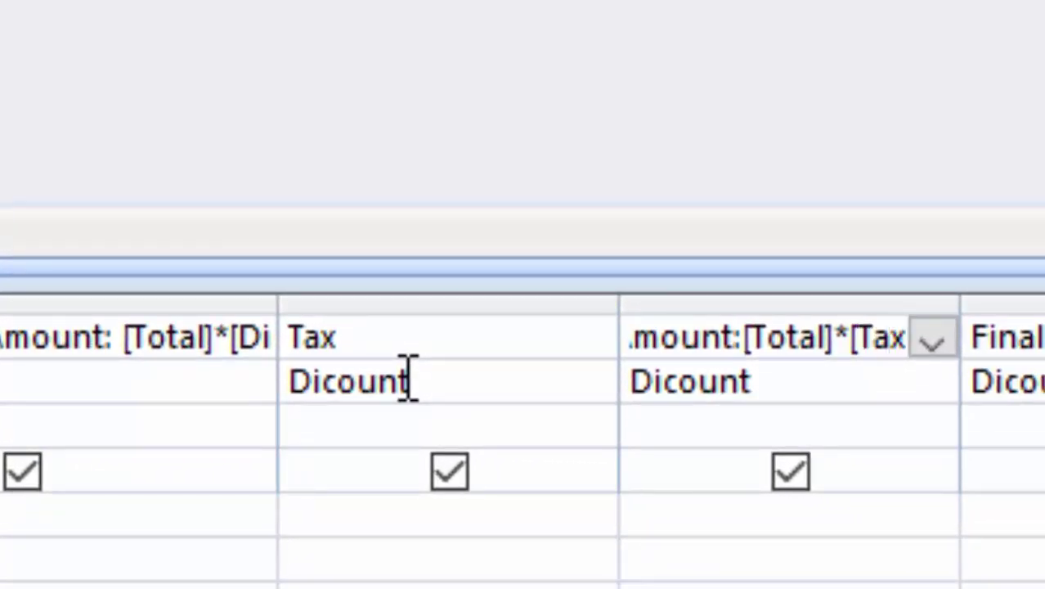
text(])
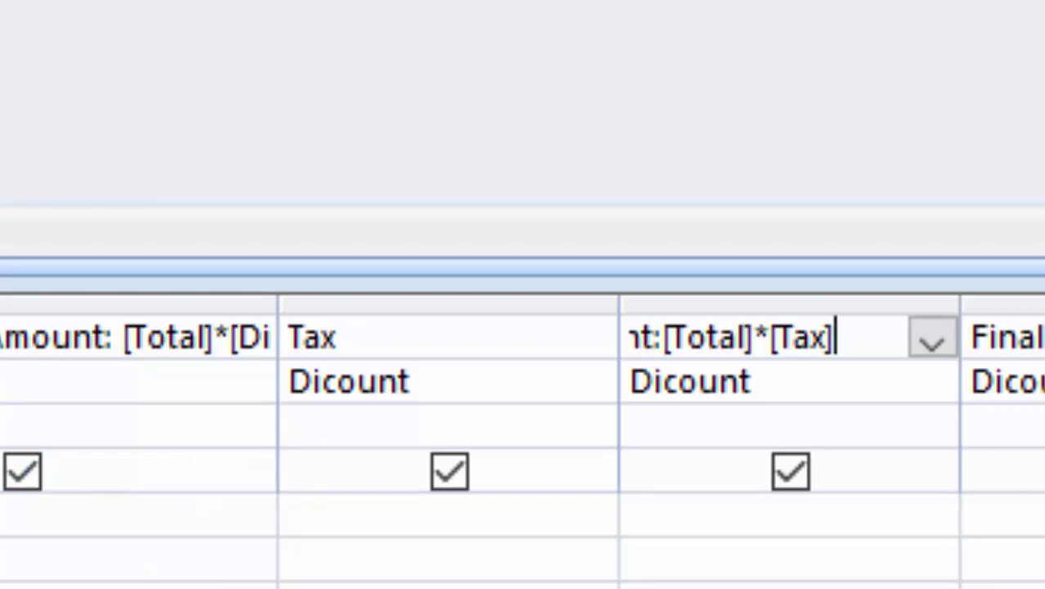
scroll(524, 442, right, 1)
scroll(523, 442, right, 1)
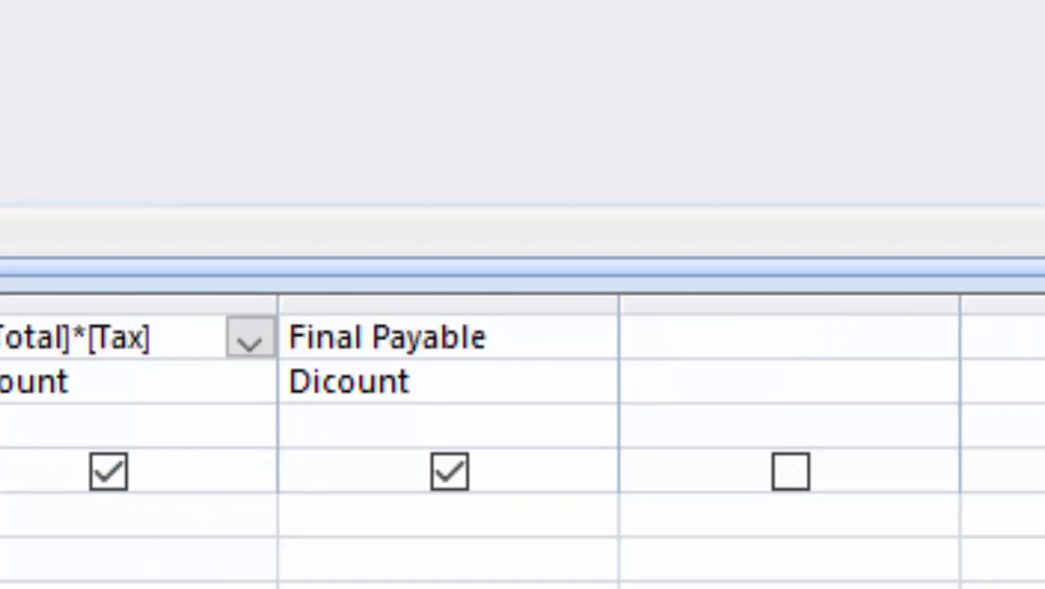
Step: In the Zoom box, set the Final Payable column to Final Payable:[Total]-[Discountable Amount]
click(539, 339)
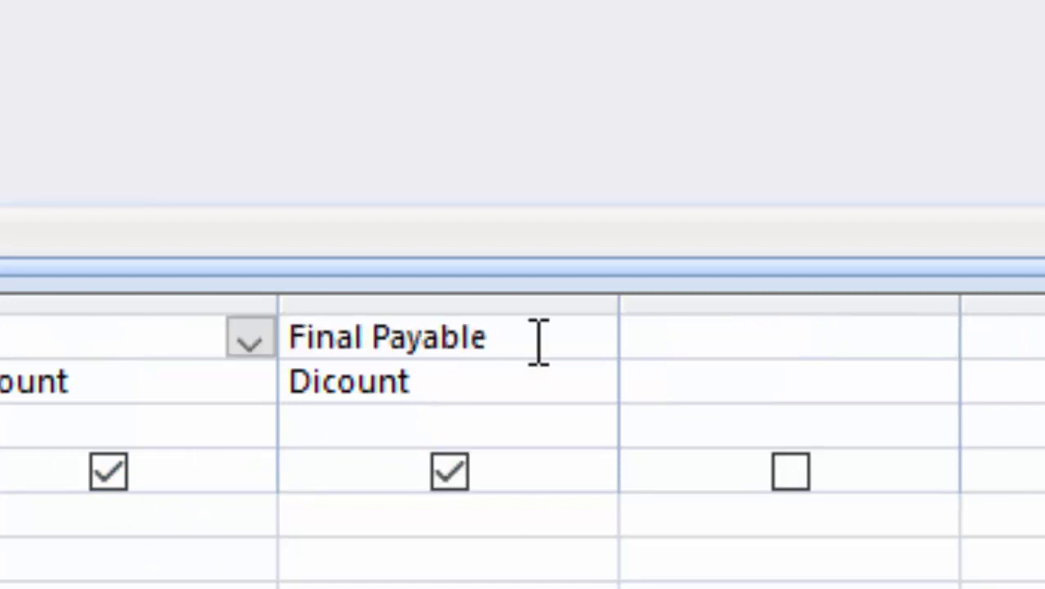
right_click(520, 338)
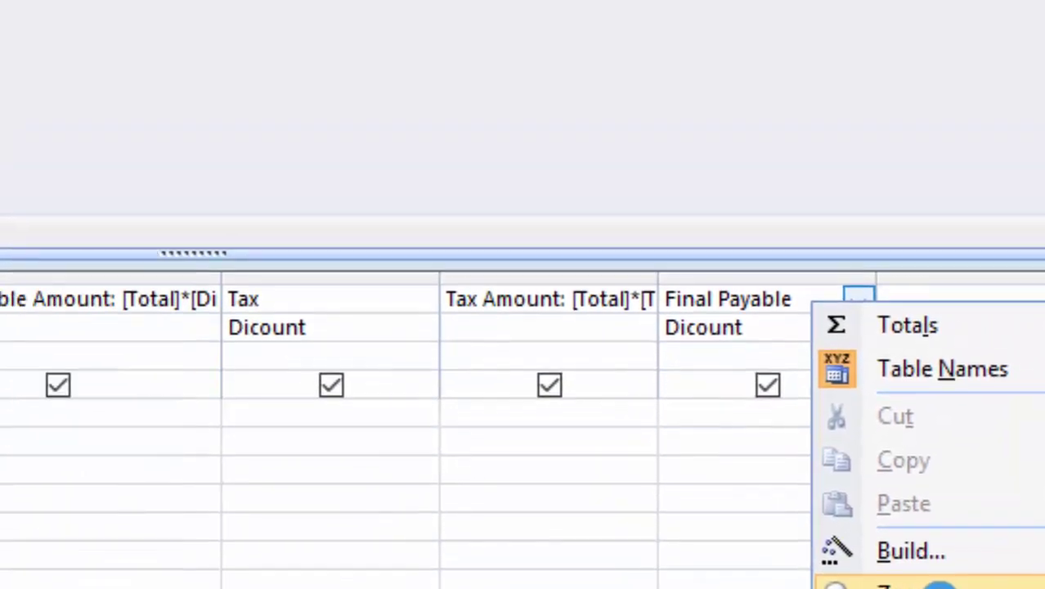
click(907, 585)
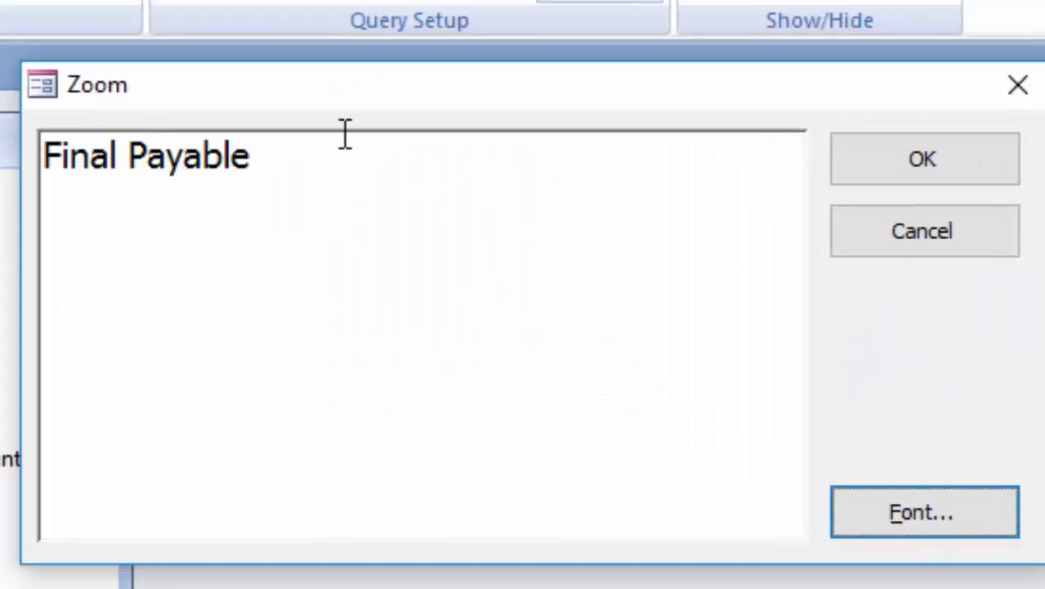
click(362, 154)
text(:)
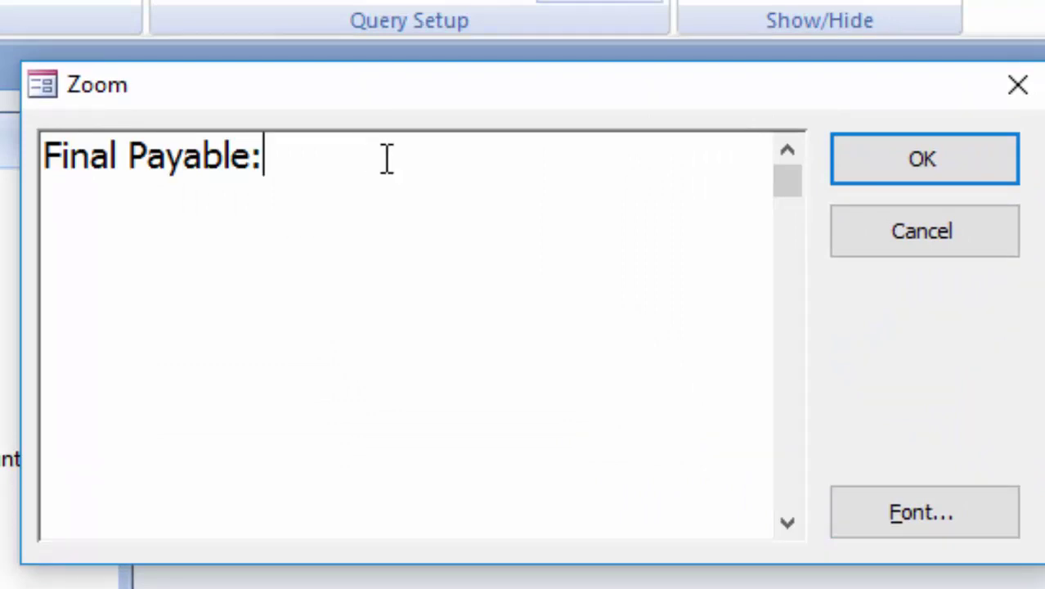
text([)
text(Tot)
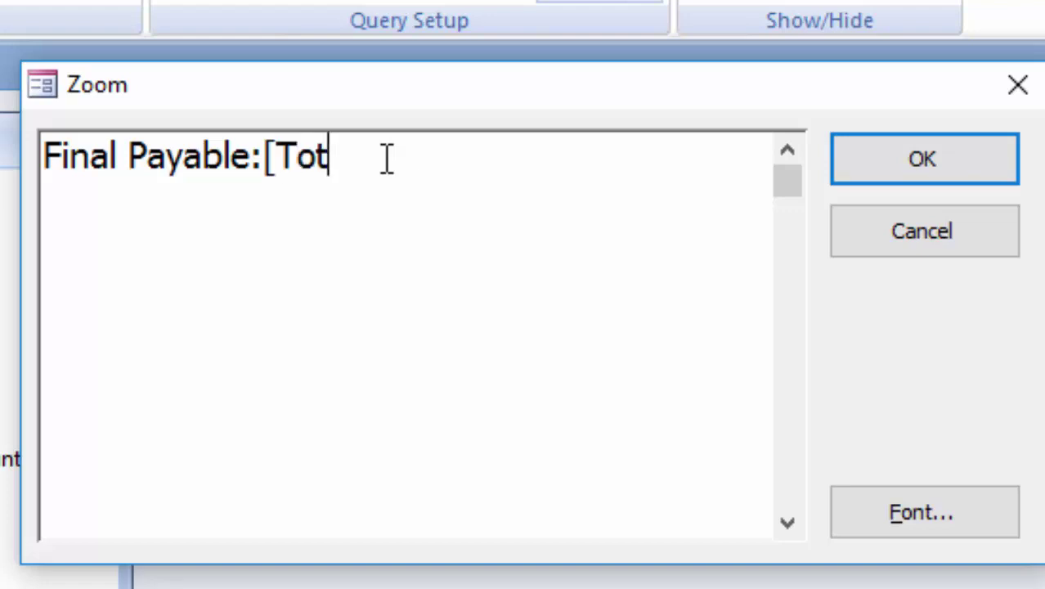
text(al)
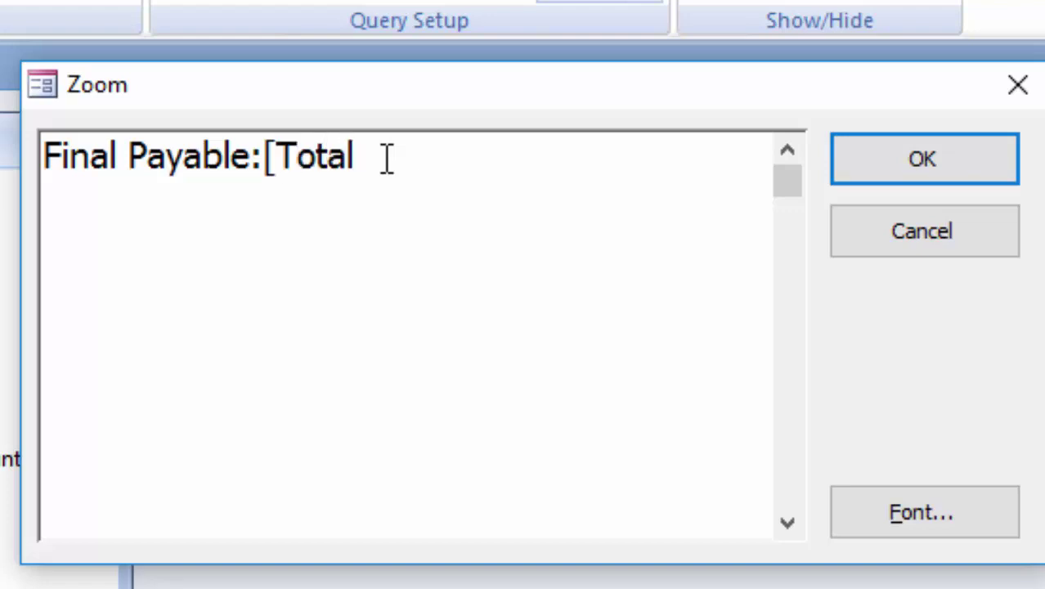
text(]-)
text([)
text(Dis)
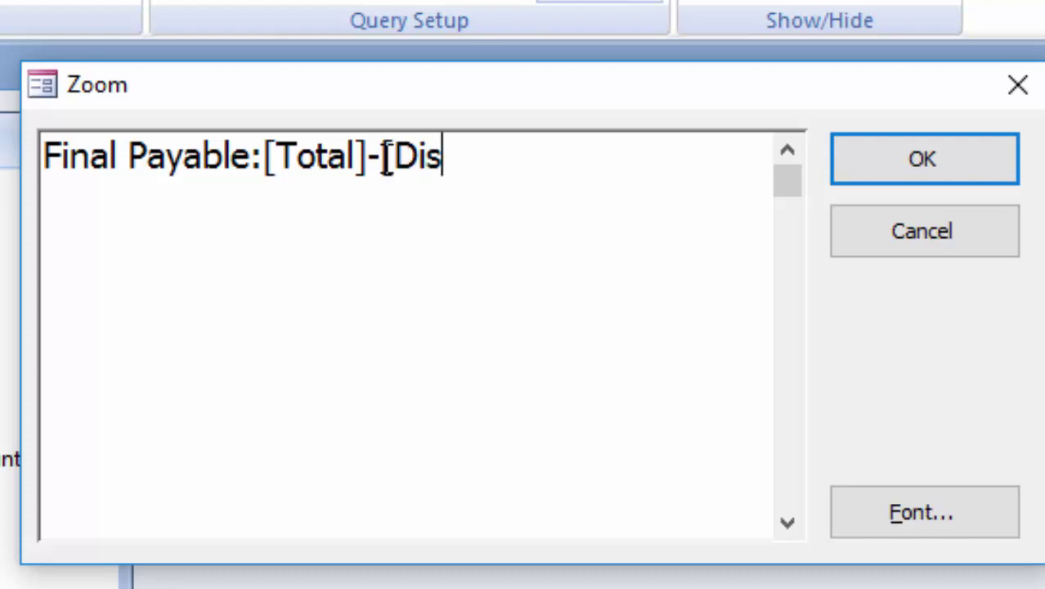
text(counta)
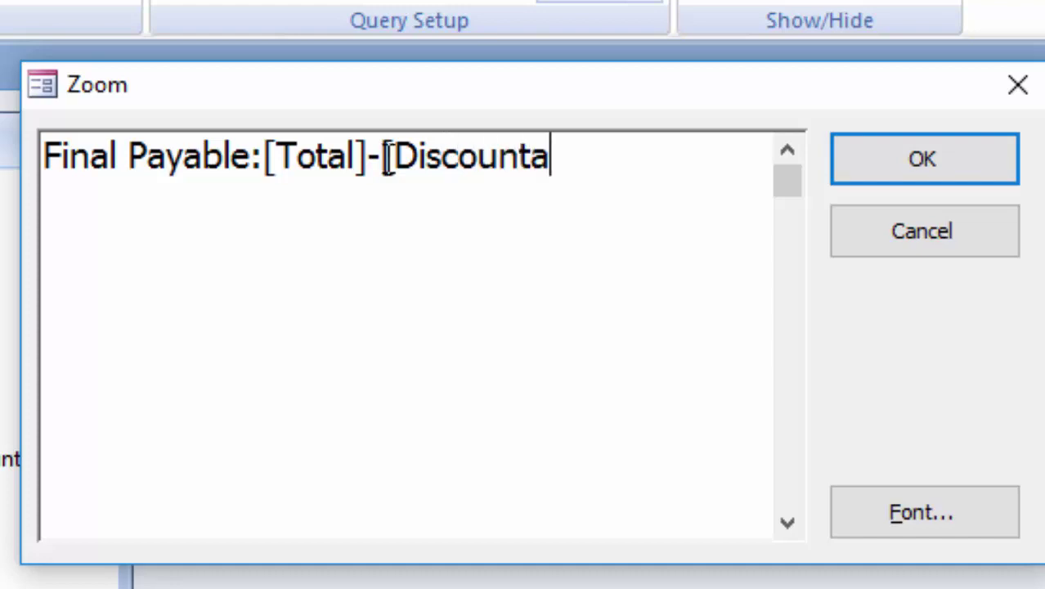
text(ble )
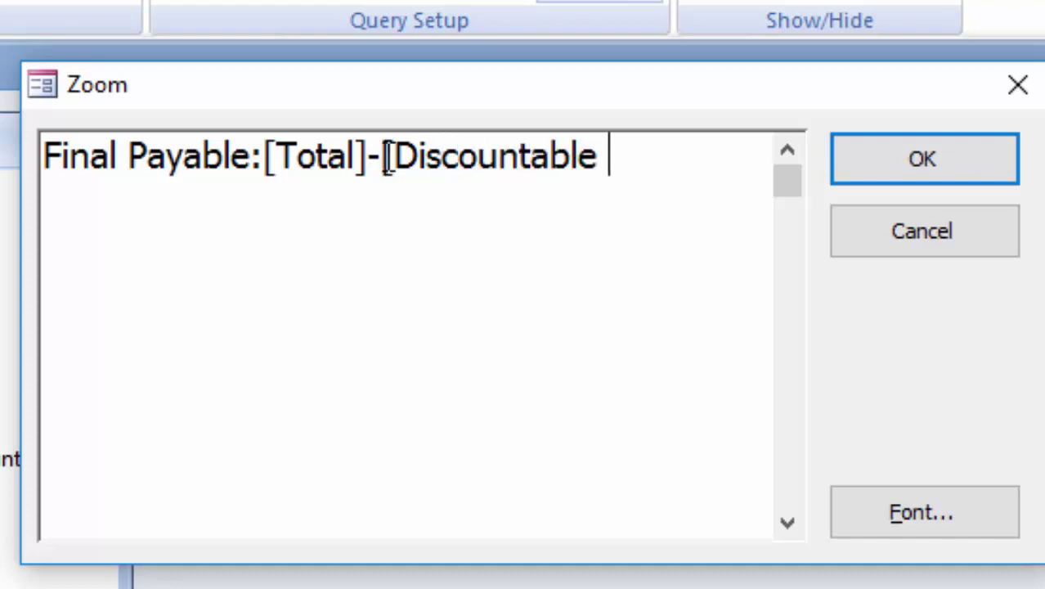
text(Amoun)
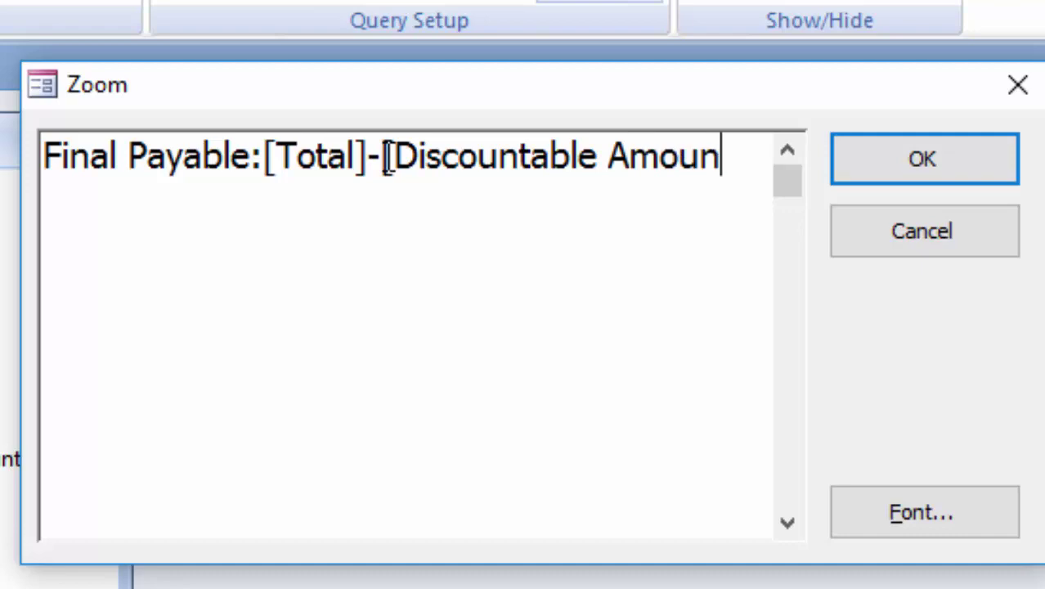
text(t)
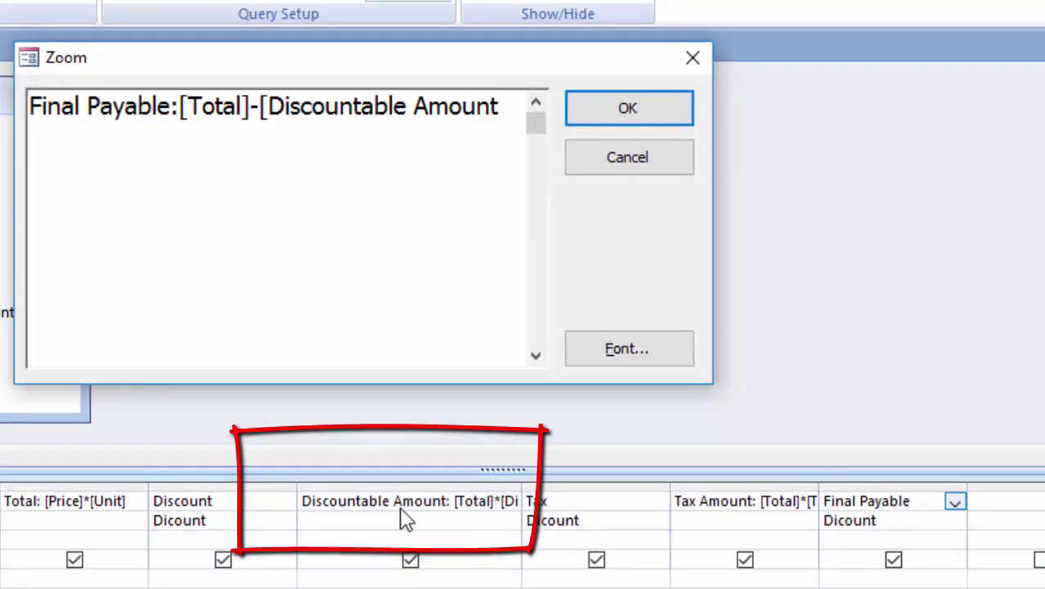
text(])
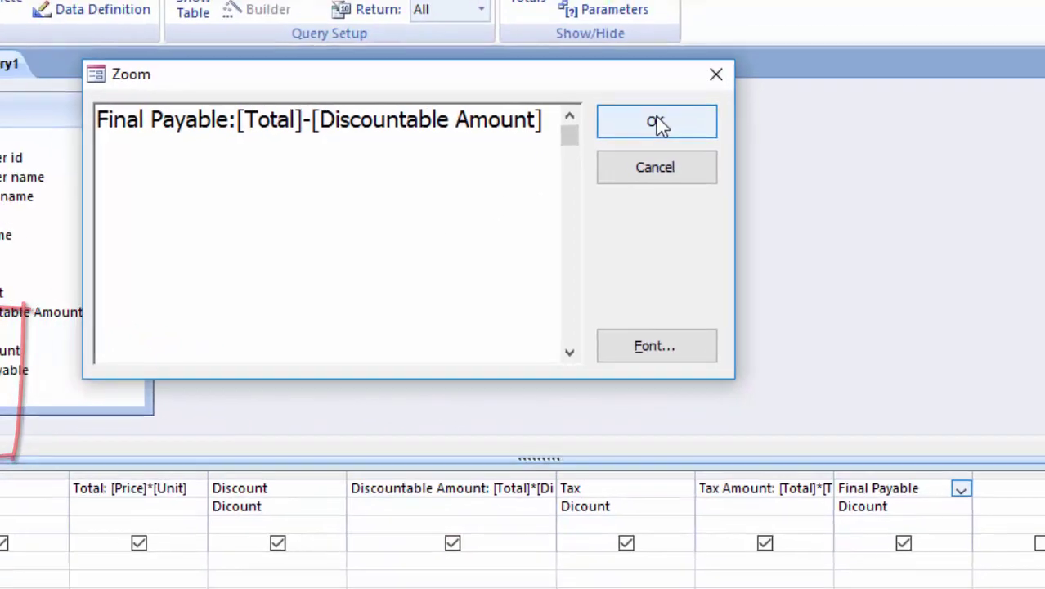
click(627, 108)
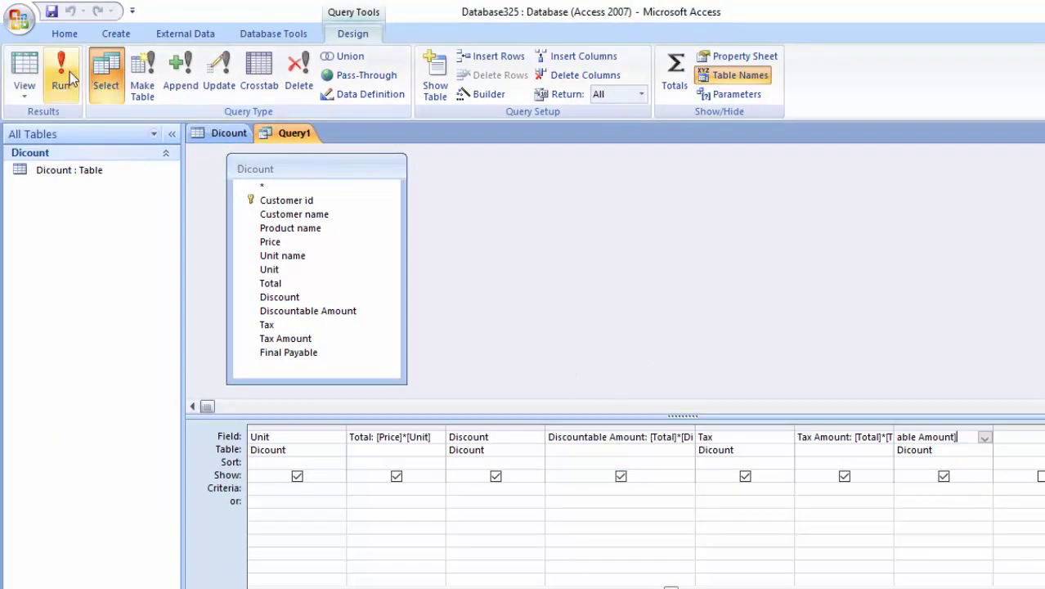
Step: Run Query1, autofit the columns, and enter a customer name, Keyboard and price 200 for the first record
click(64, 75)
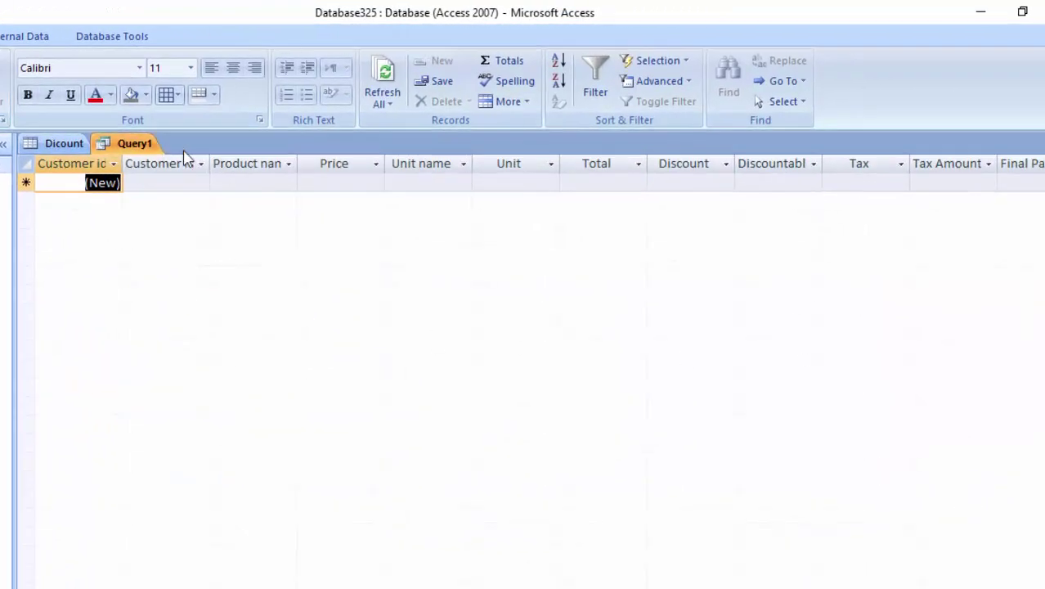
double_click(211, 163)
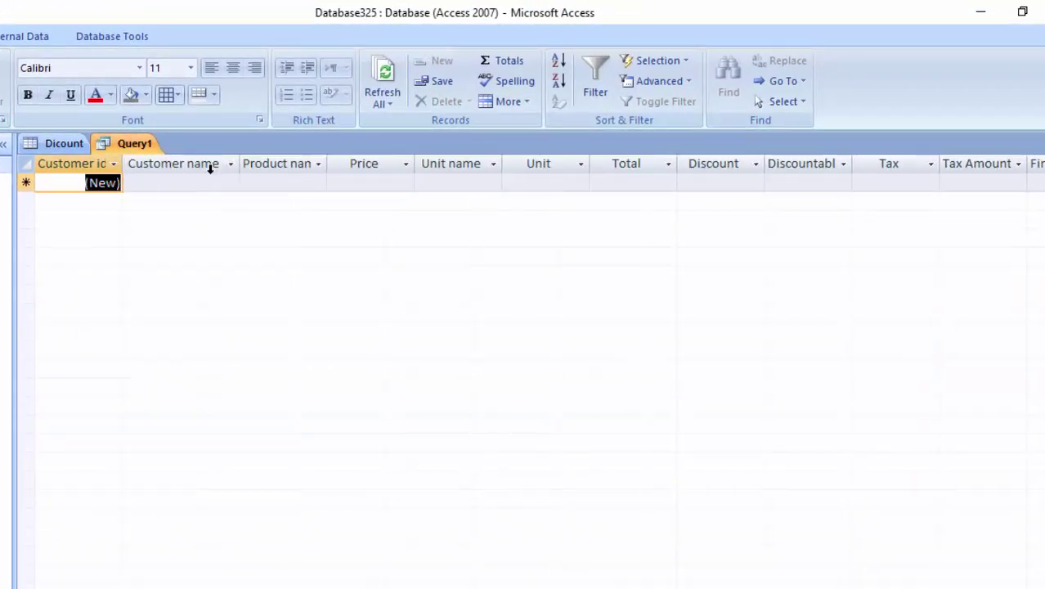
click(199, 182)
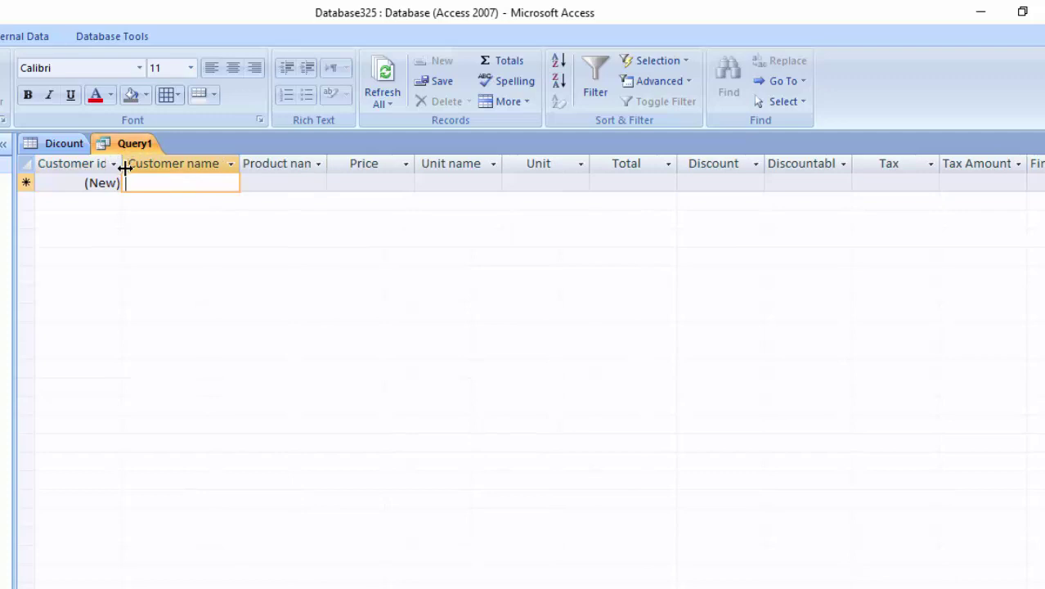
double_click(122, 164)
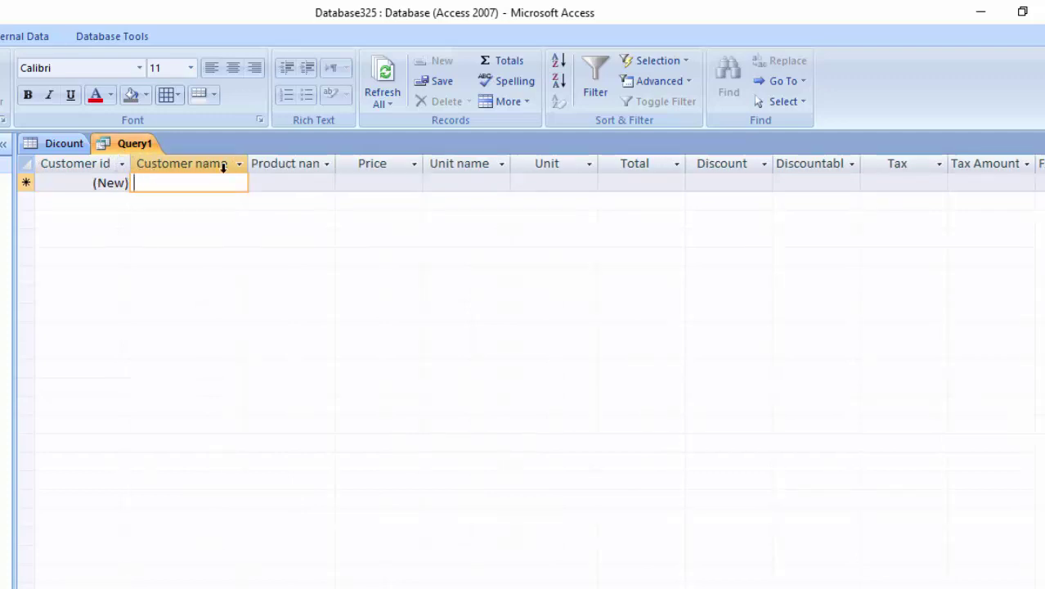
text(Jave)
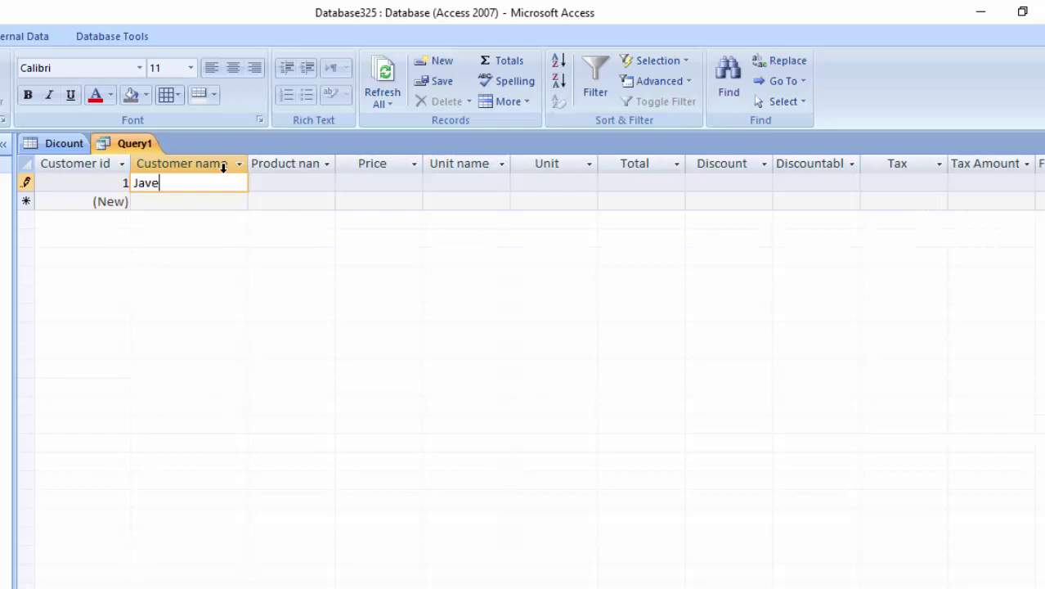
text(d)
key(Tab)
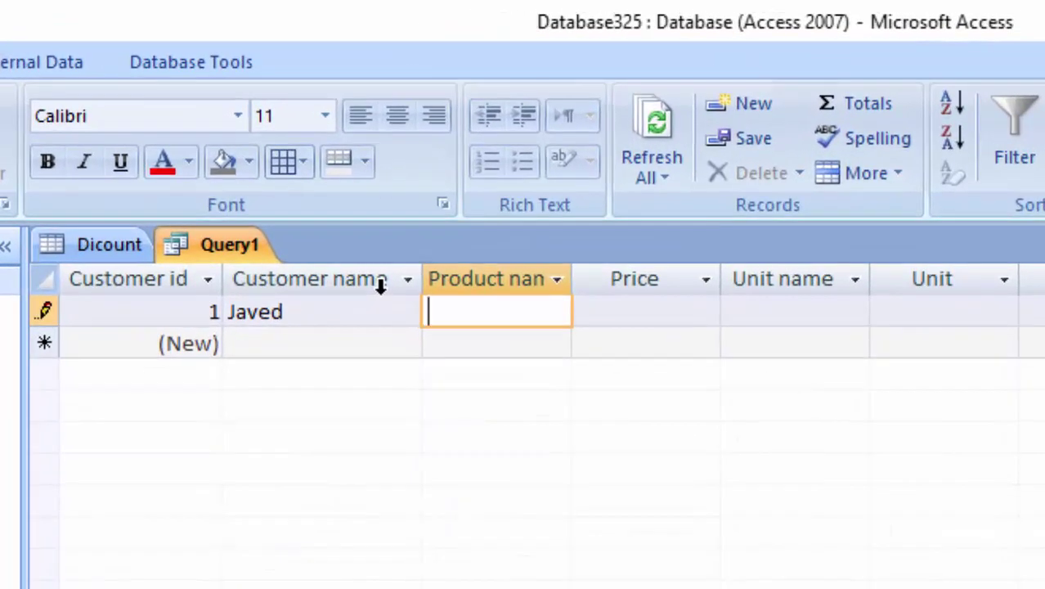
text(Key)
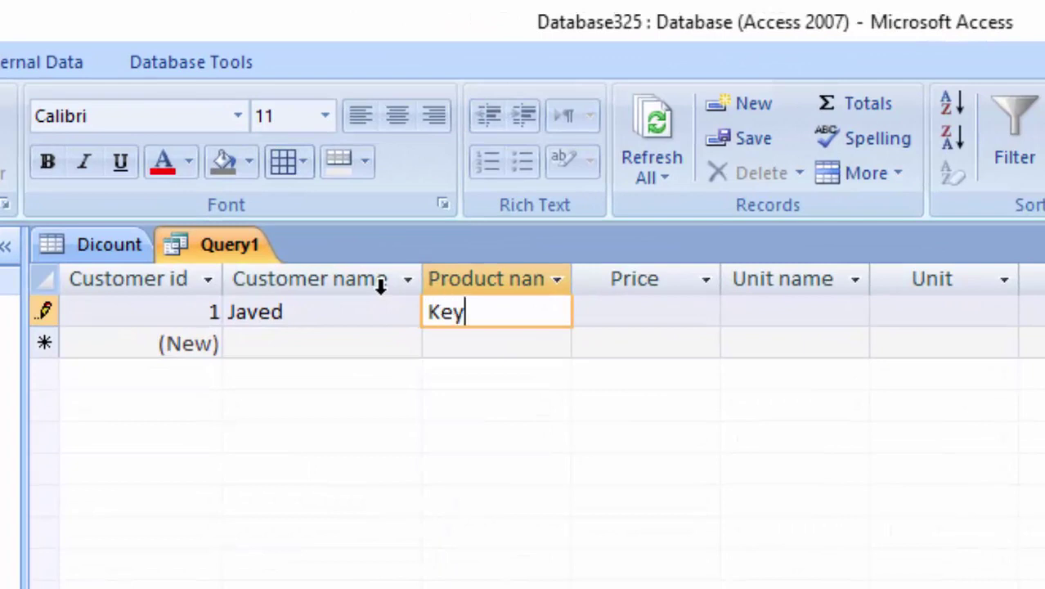
text(board)
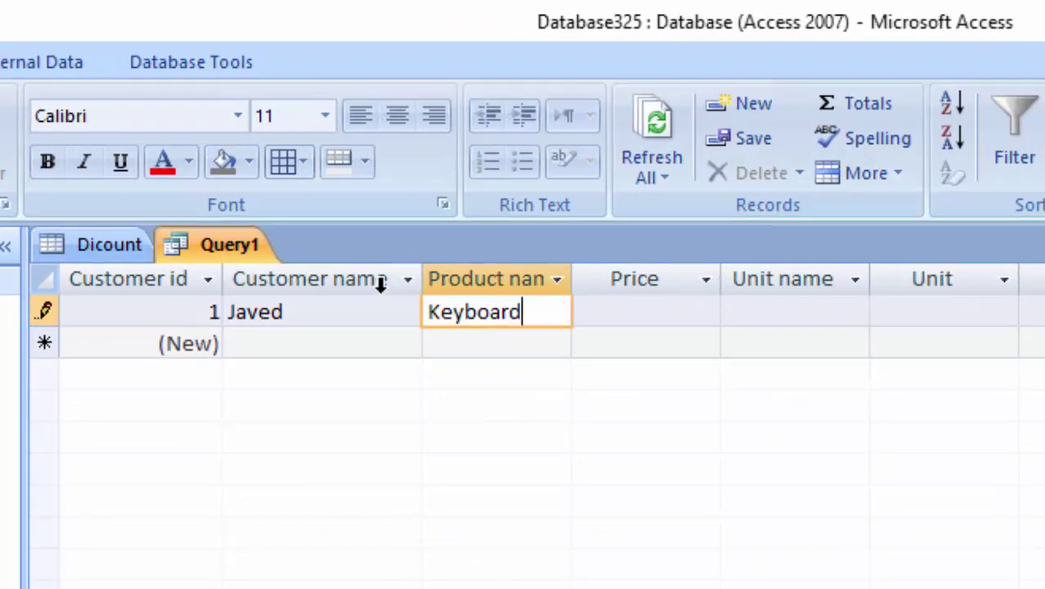
key(Tab)
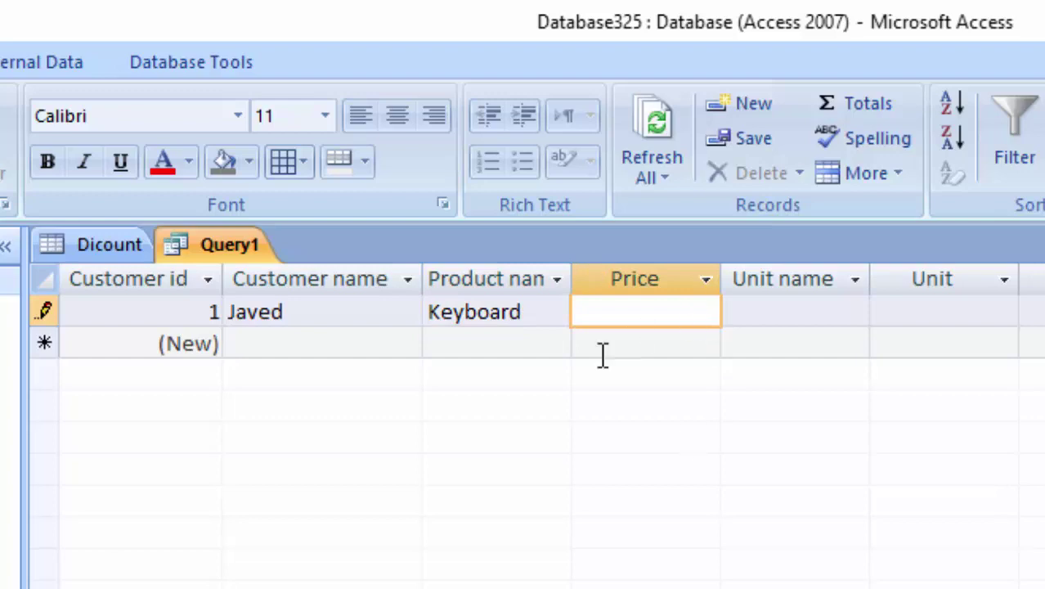
text(2)
text(00)
key(Tab)
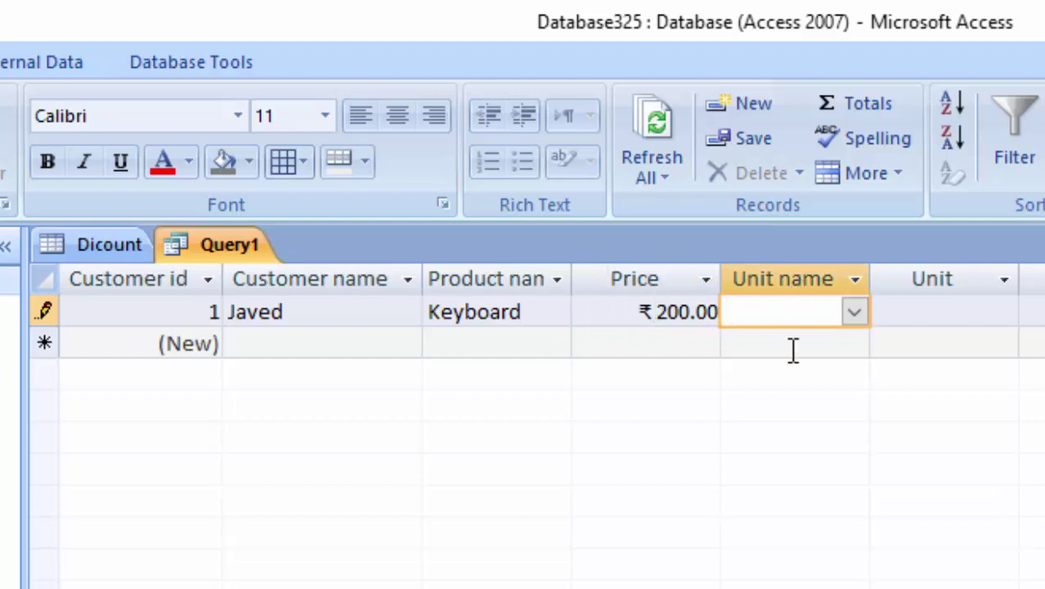
Step: Give the Keyboard record unit name Pack, 30 units, 2.2% discount and 15.5% tax
click(855, 312)
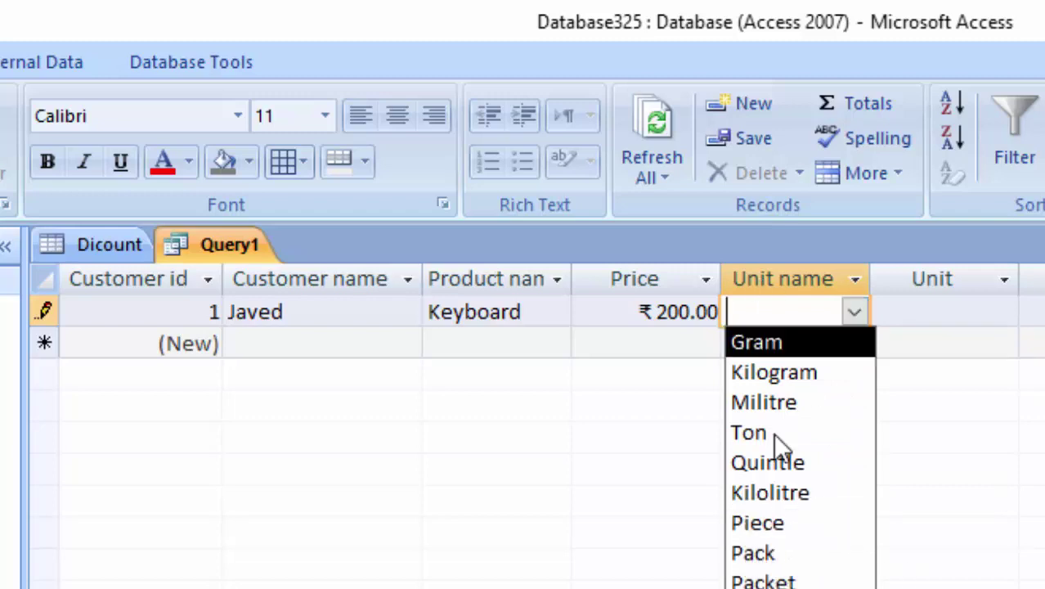
click(802, 556)
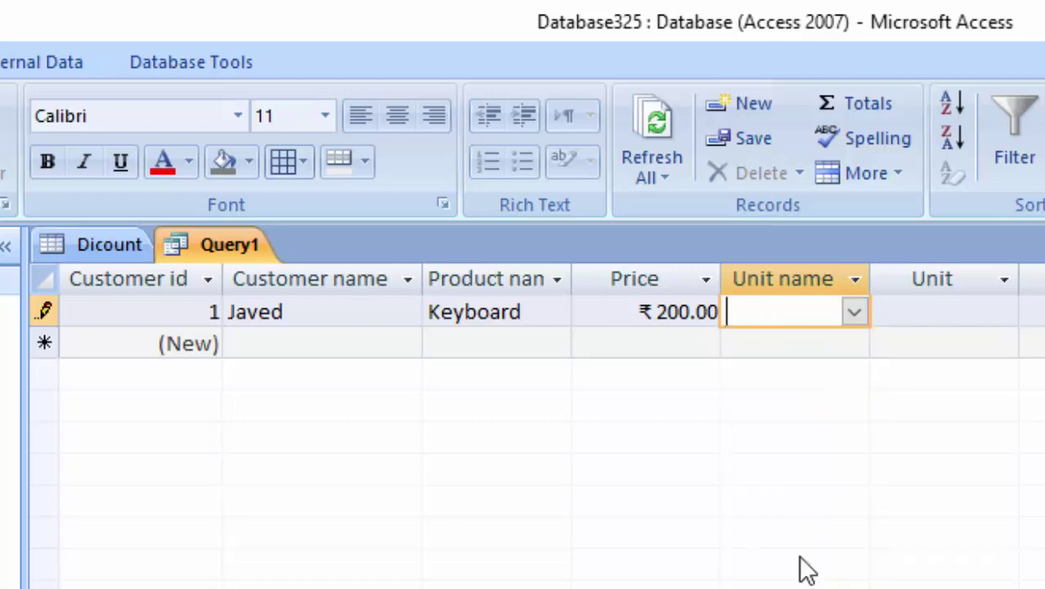
text(Pack)
click(923, 310)
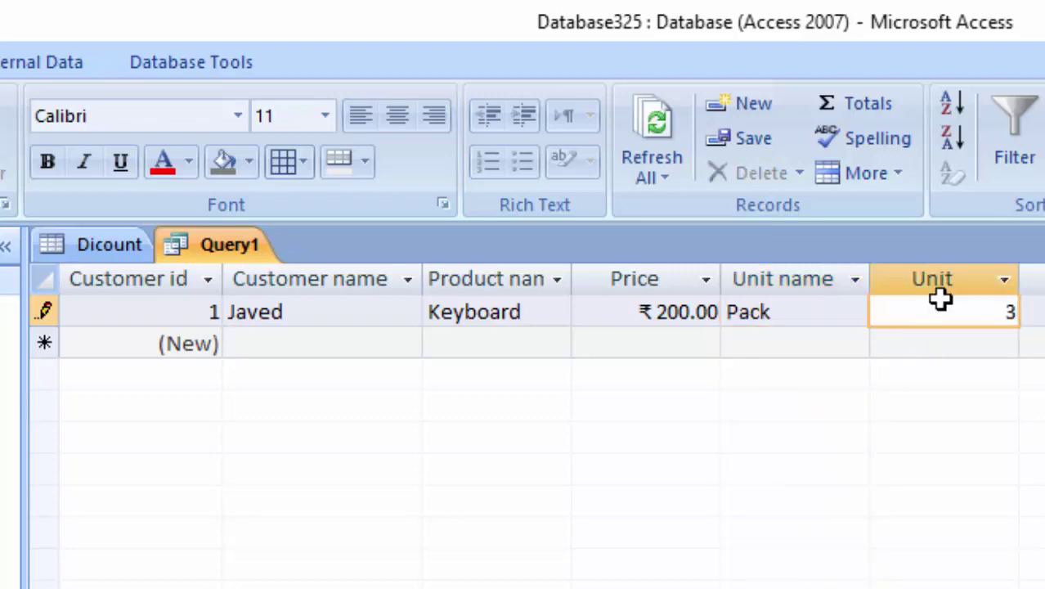
text(0)
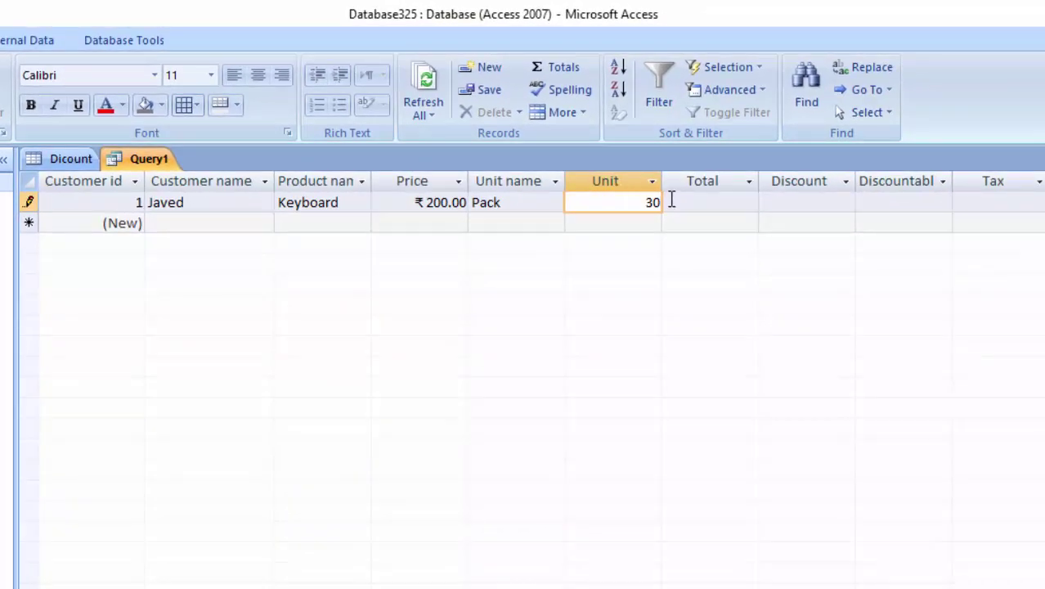
click(671, 201)
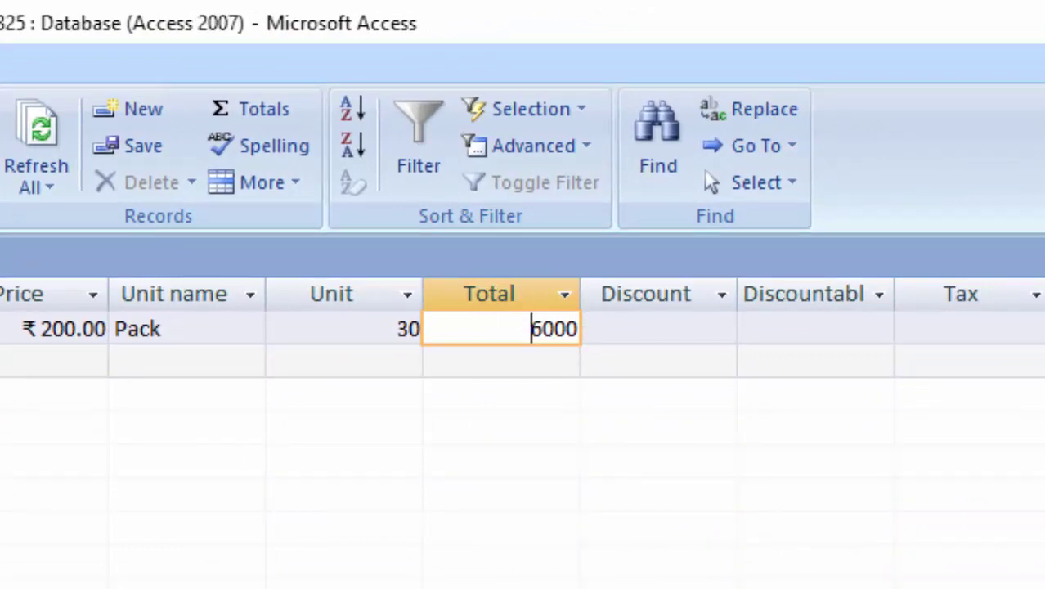
click(603, 328)
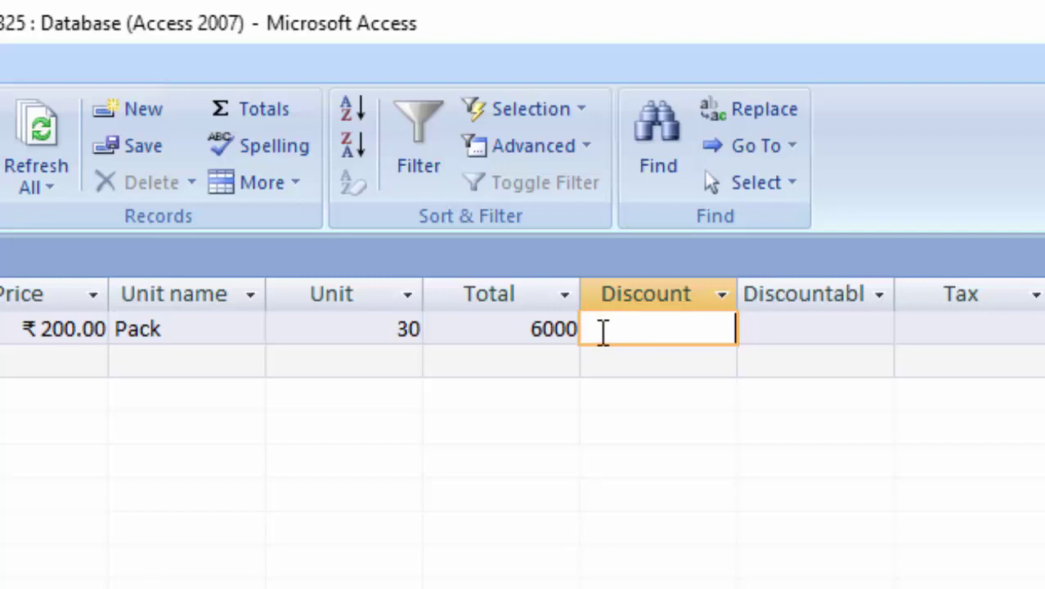
text(2.)
text(2)
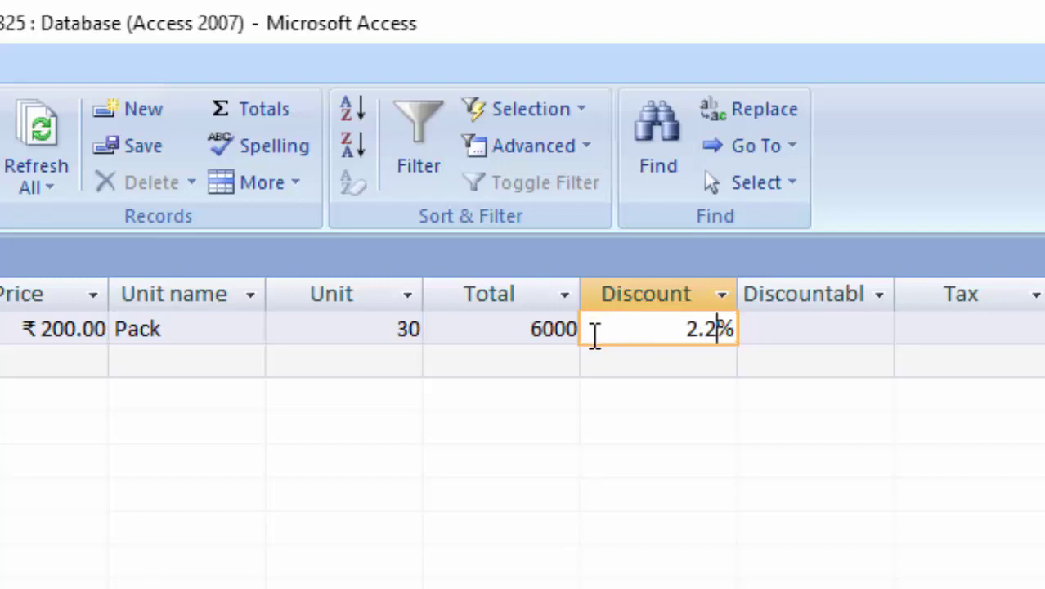
click(816, 327)
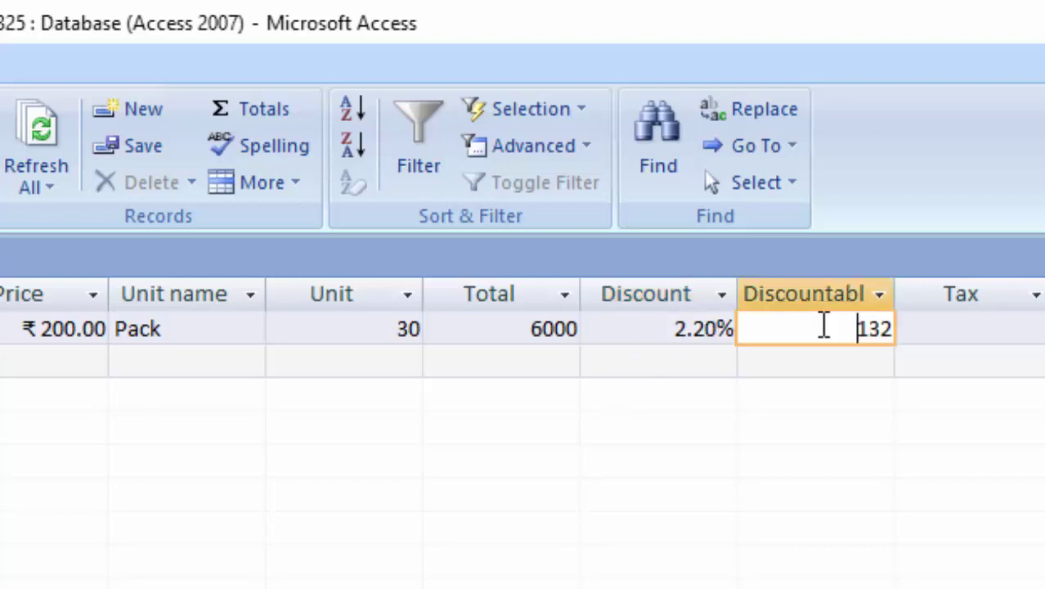
double_click(895, 295)
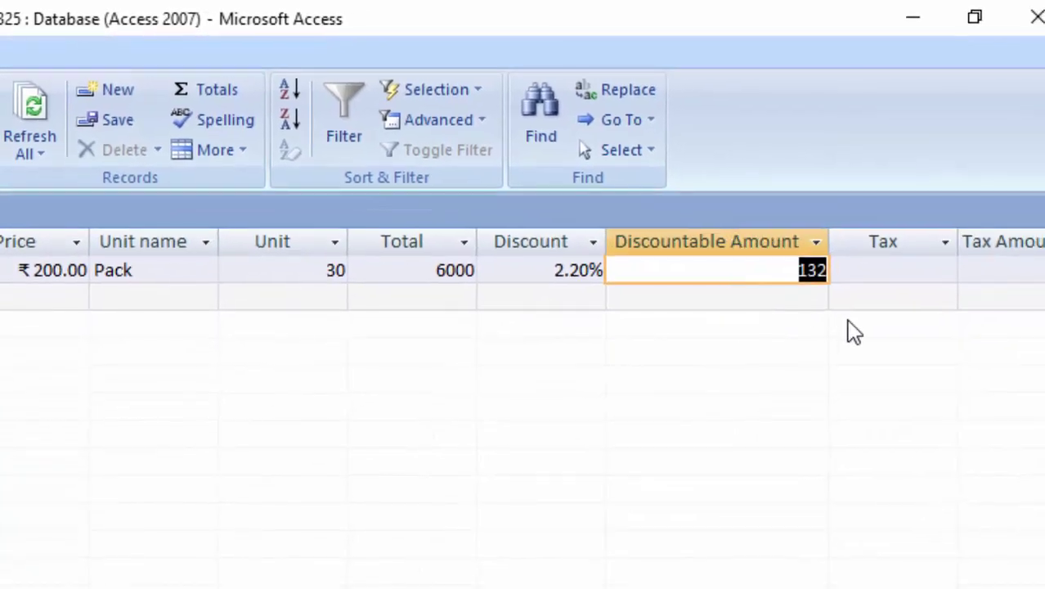
click(885, 274)
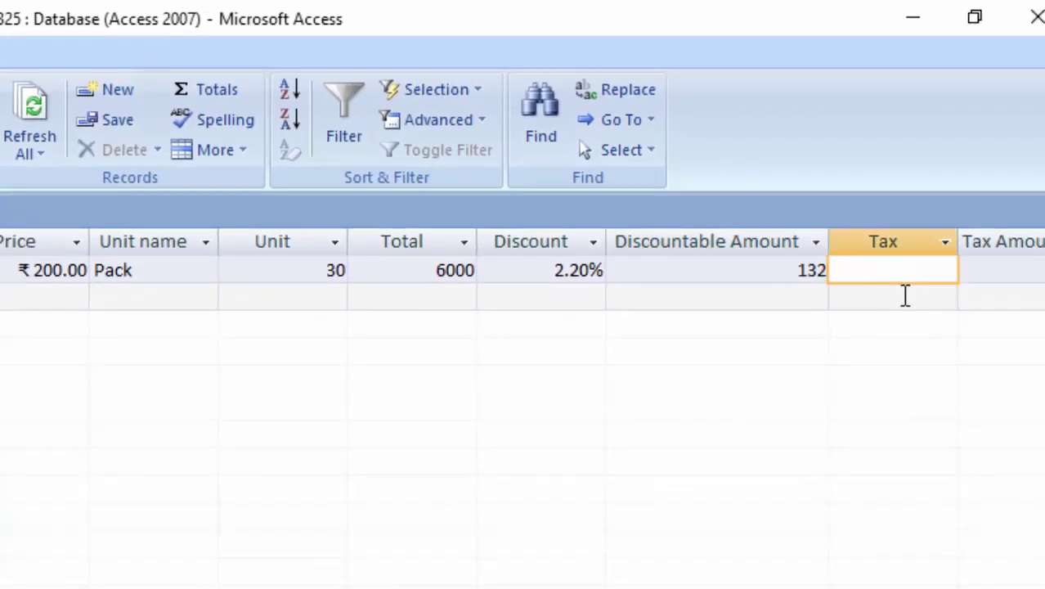
text(1)
text(5.5)
key(Tab)
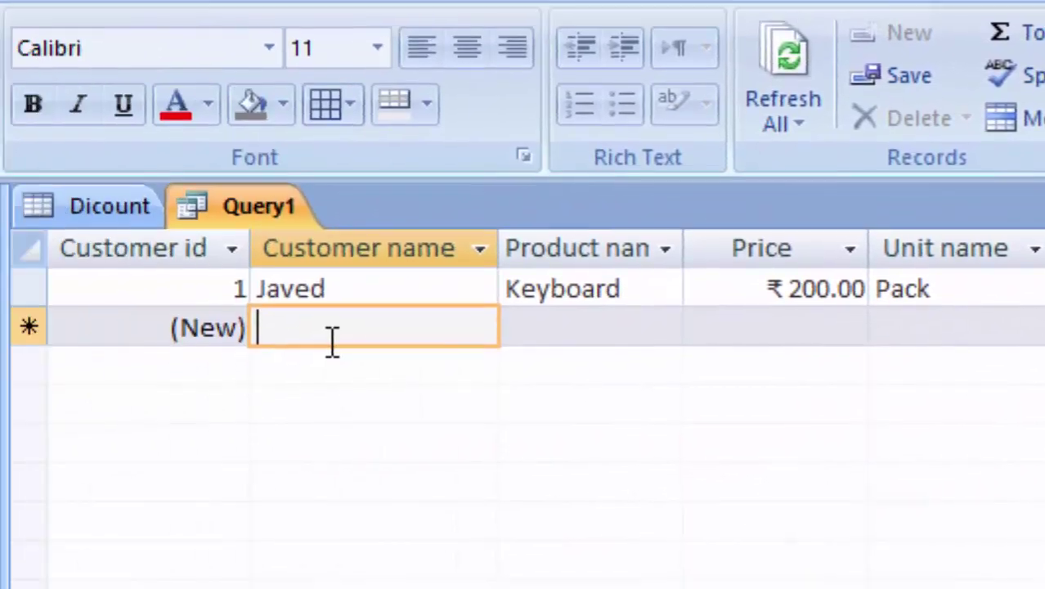
Step: Enter a second record with a customer name, product Monitor and price 4000
text(Ram)
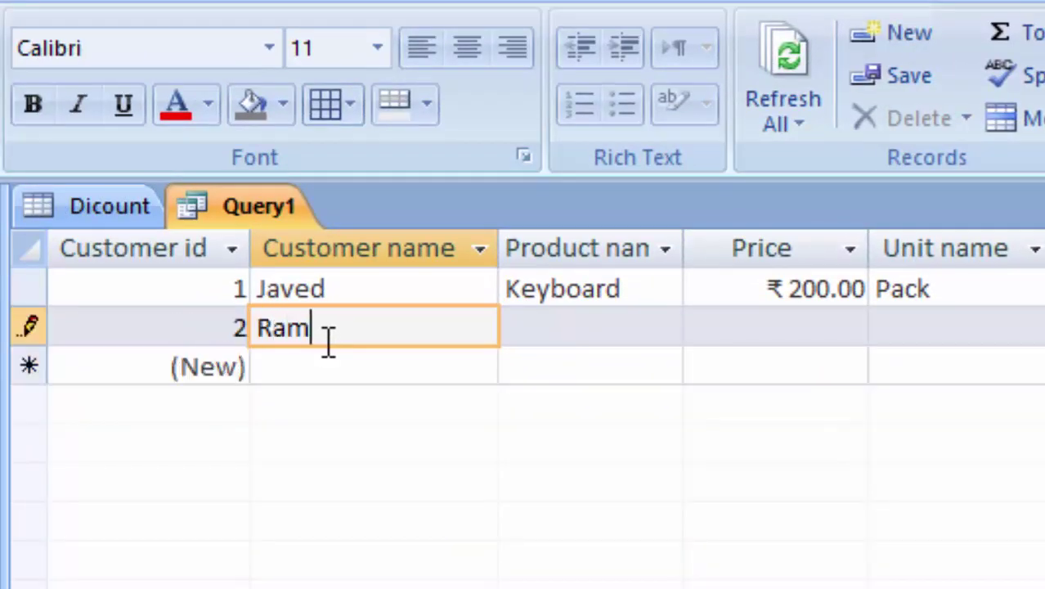
key(Tab)
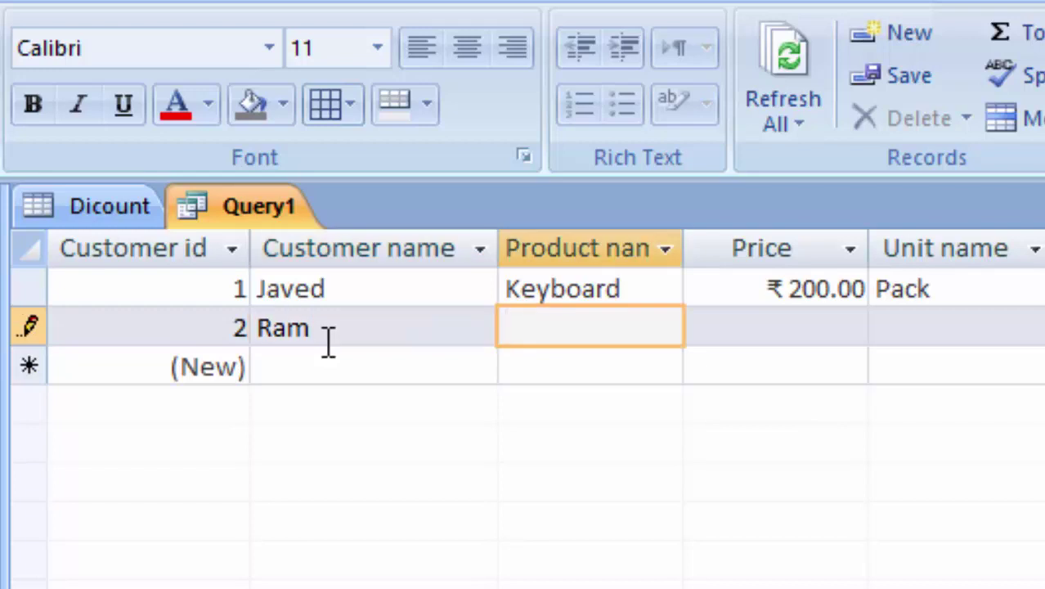
text(Monit)
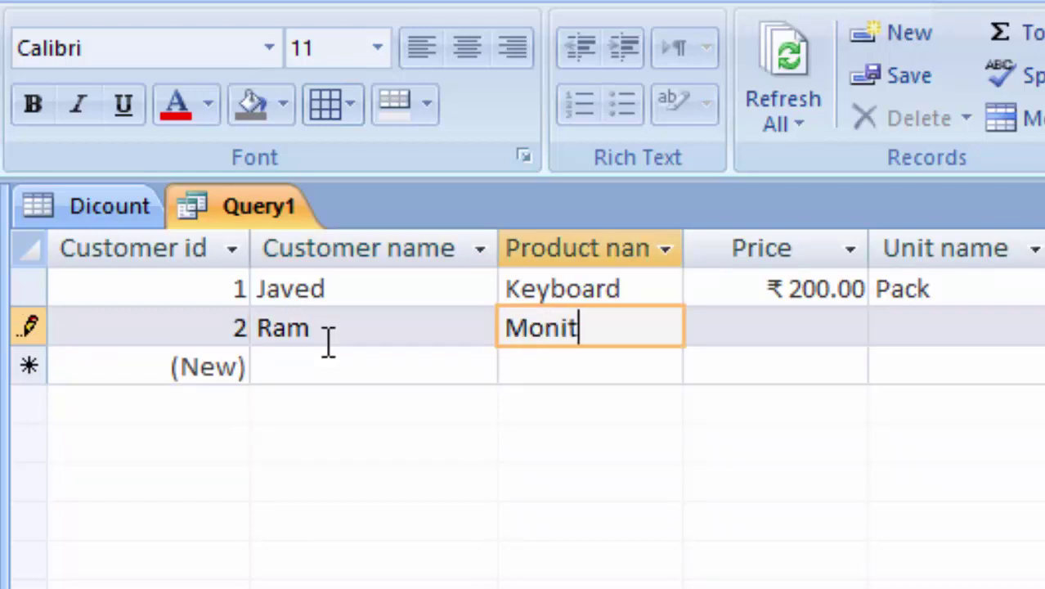
text(or)
key(Tab)
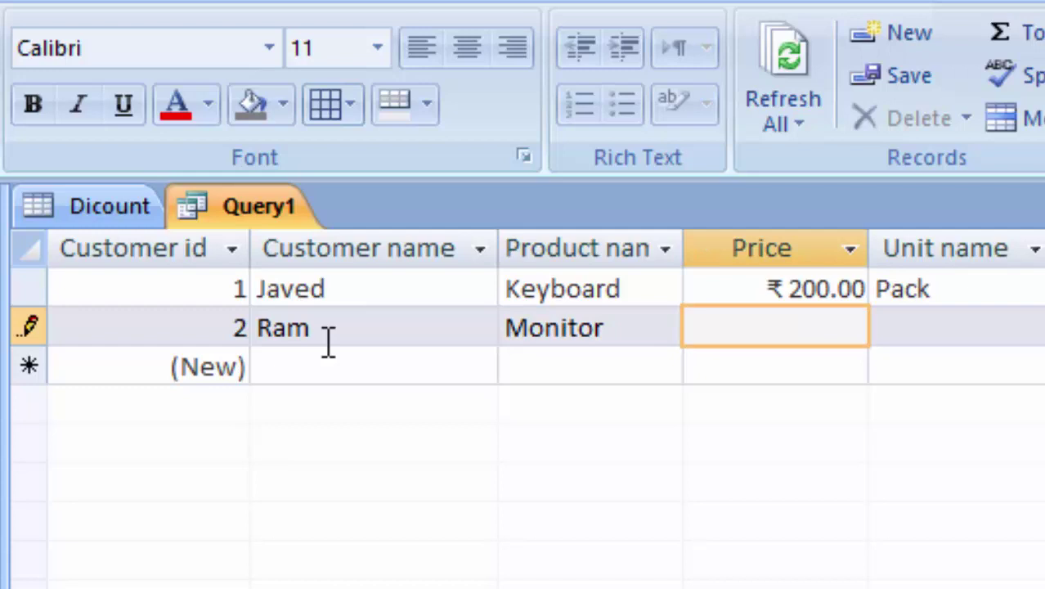
text(400)
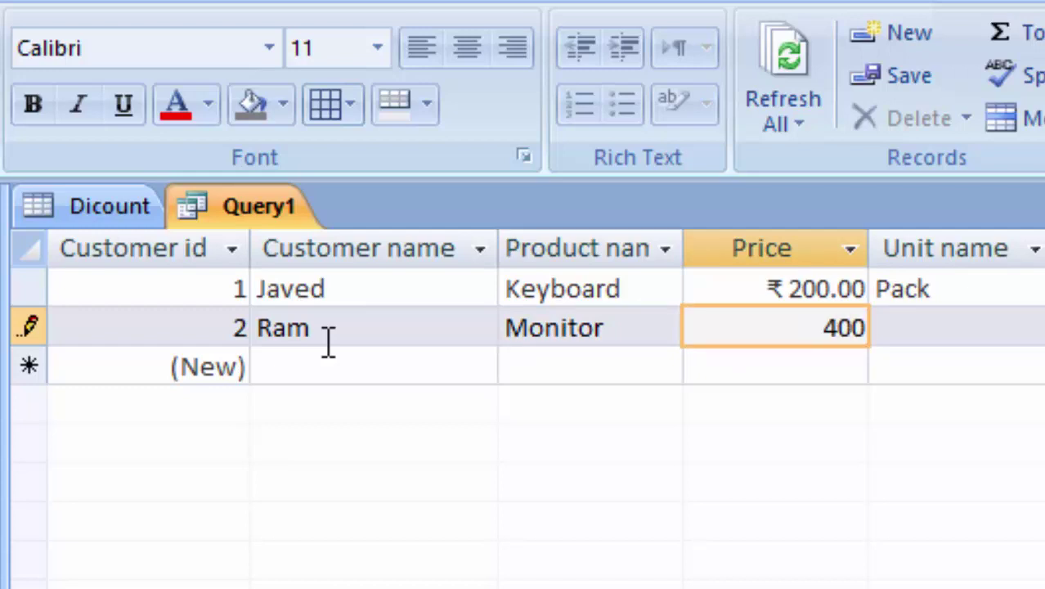
key(Tab)
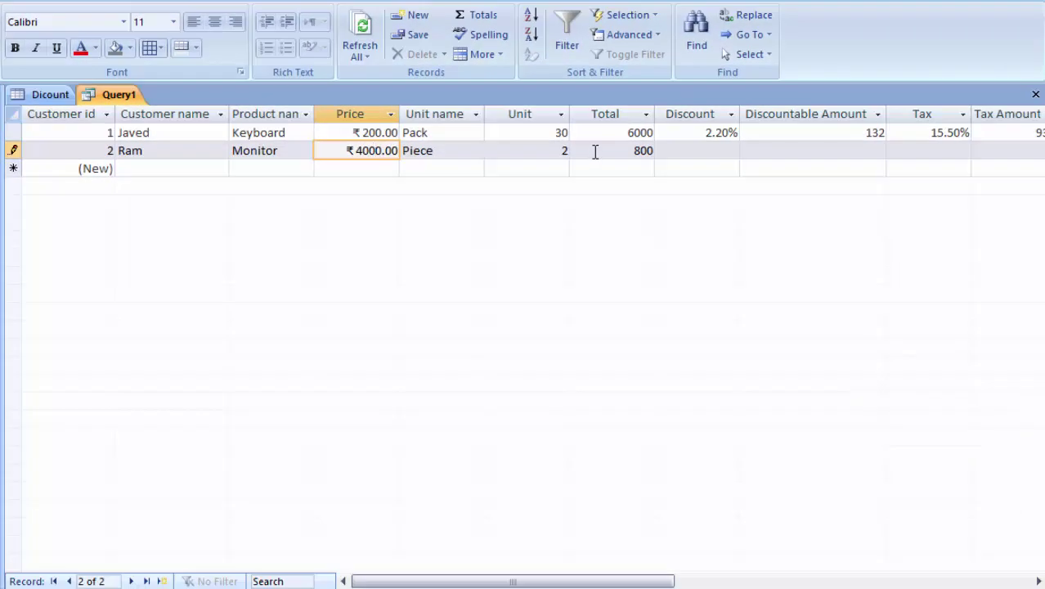
click(596, 152)
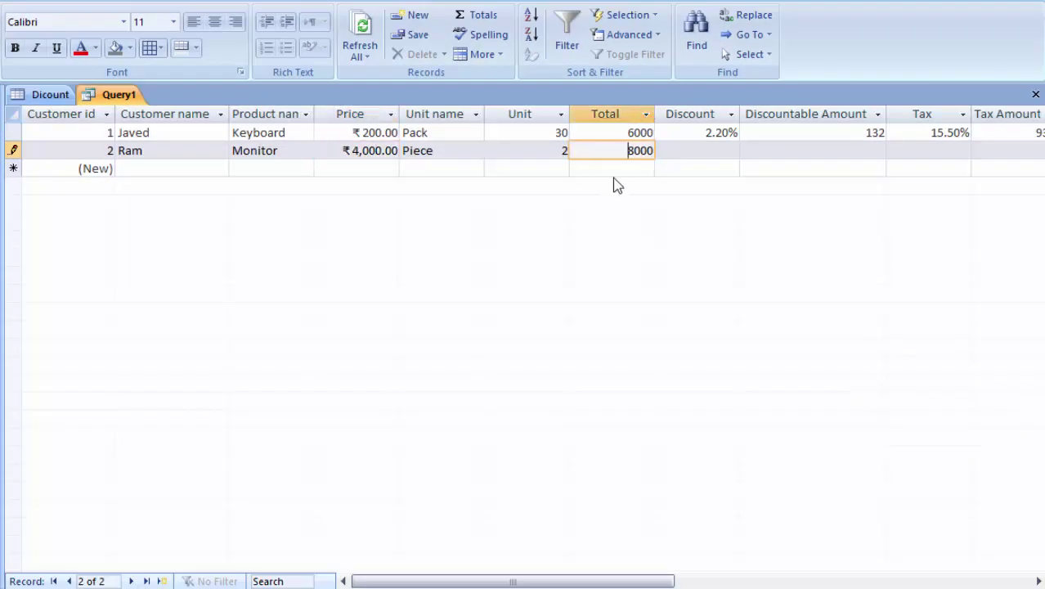
Step: Set the Monitor record's discount to 0.5% and tax to 28%
click(687, 148)
text(.5)
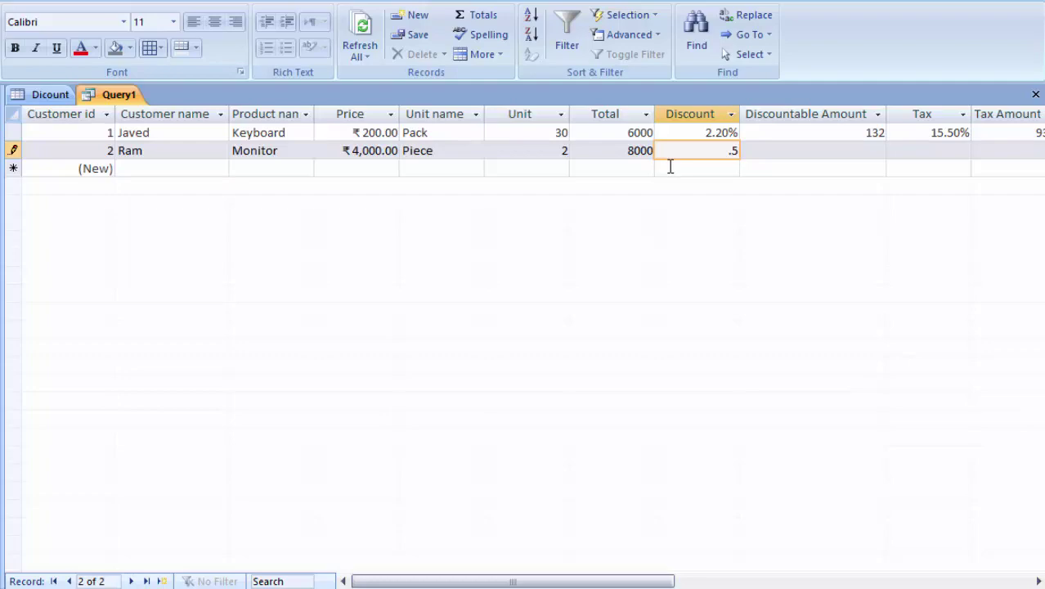
key(Tab)
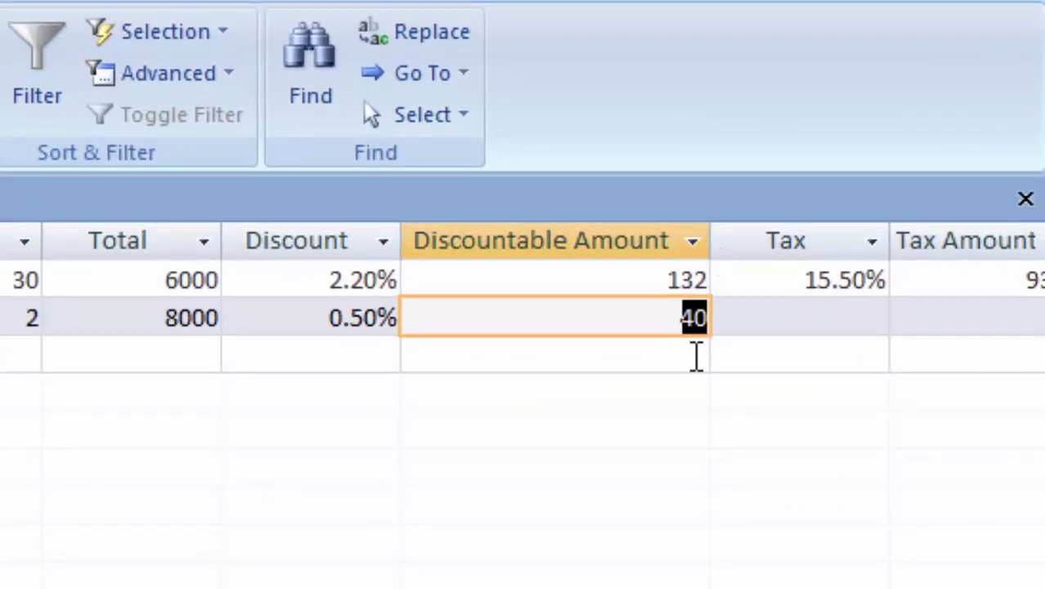
click(658, 326)
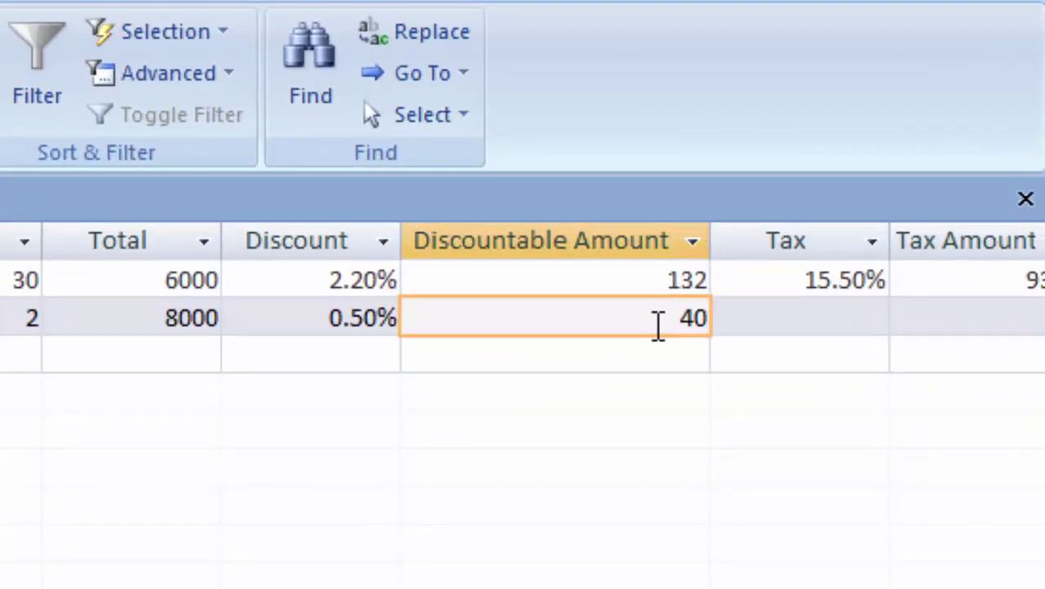
click(799, 309)
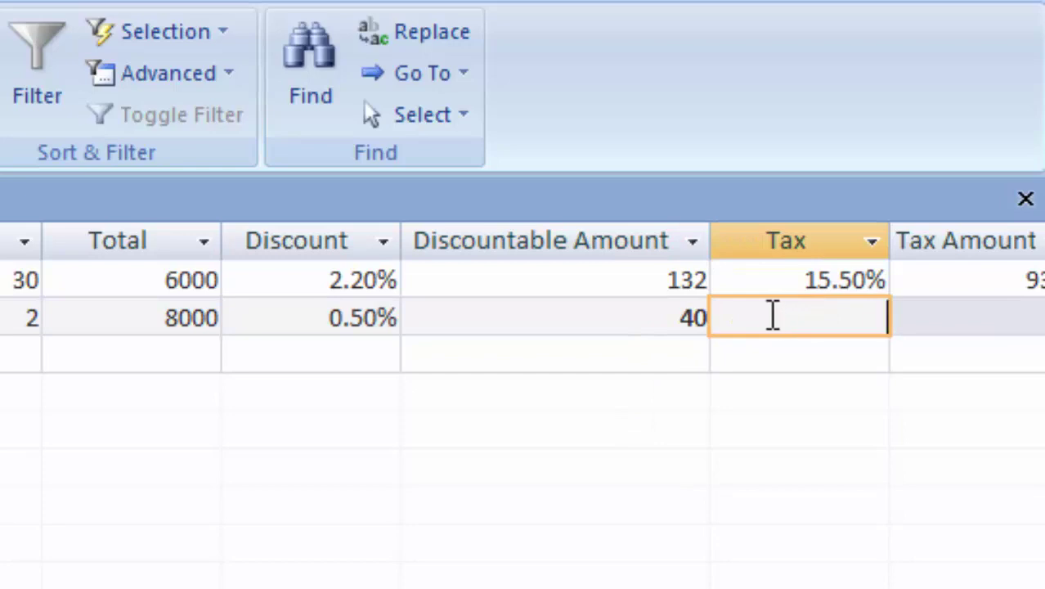
text(2)
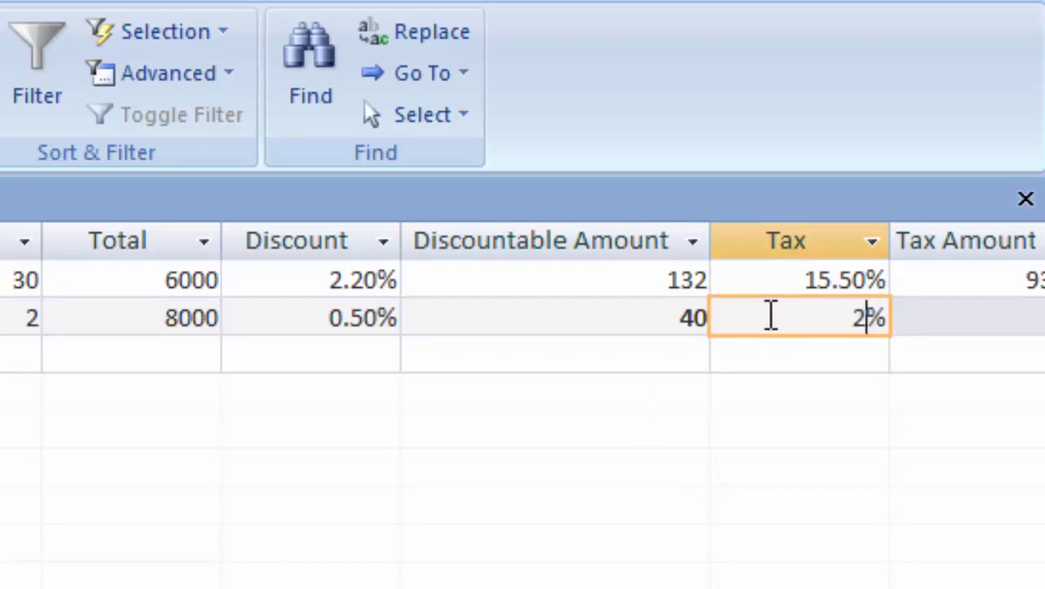
text(8)
key(Tab)
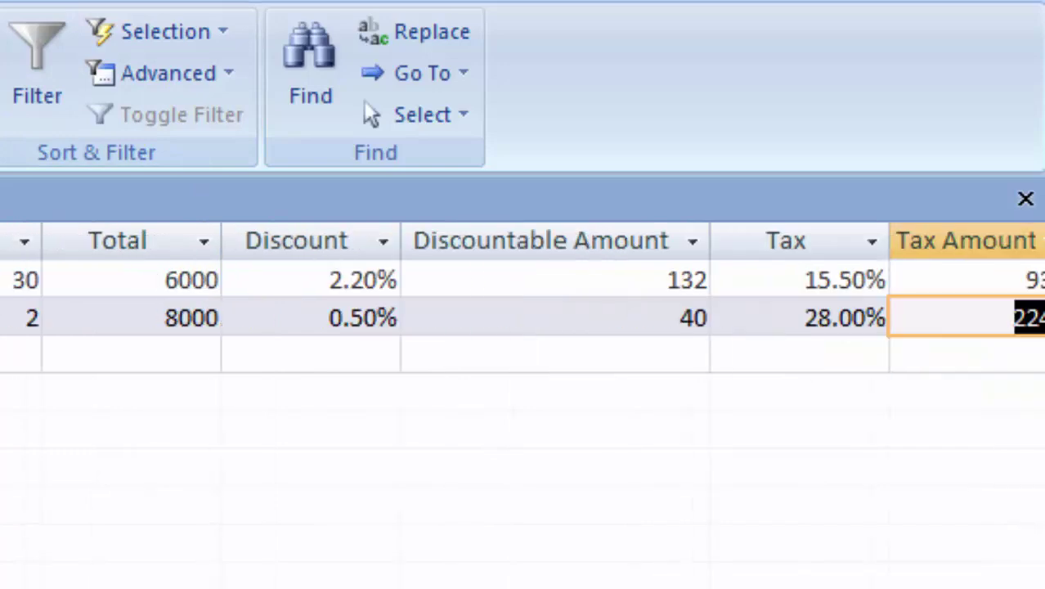
Step: Start a third record with a customer name, product Redmi and price 7800
click(354, 379)
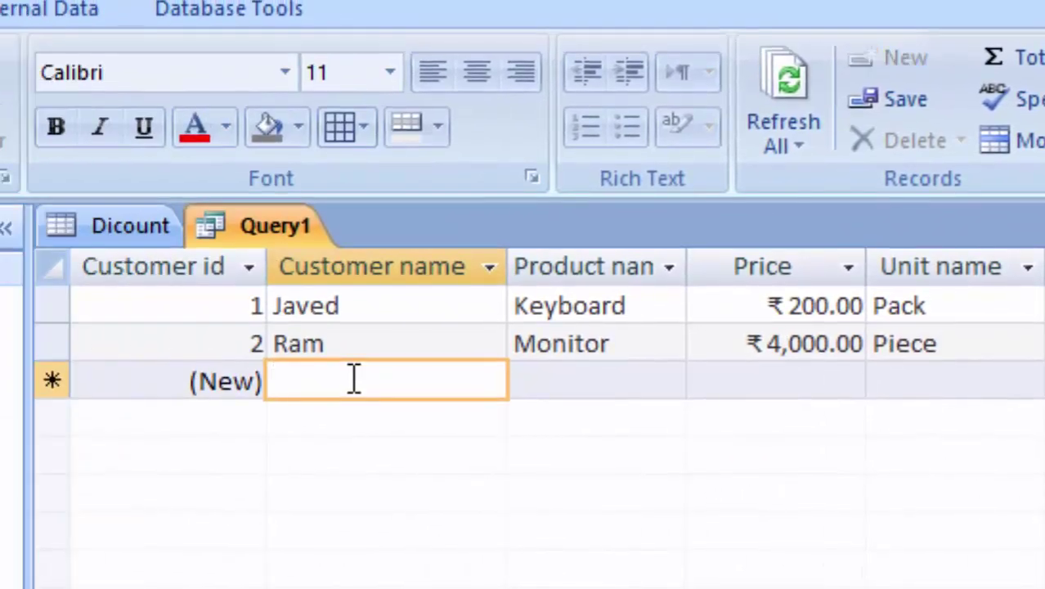
text(Dur)
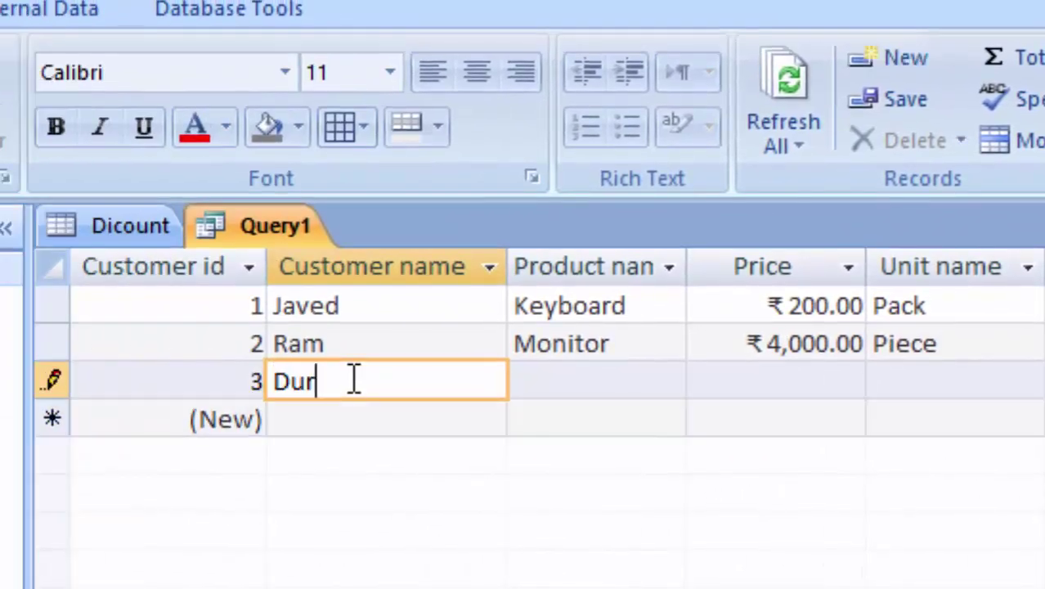
text(gesh)
key(Tab)
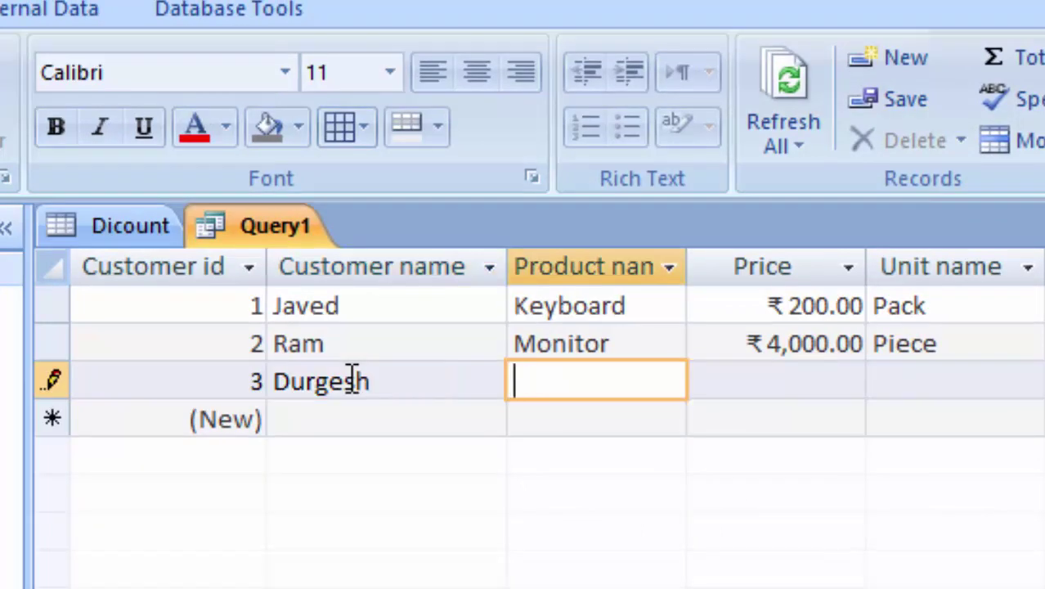
text(Redm)
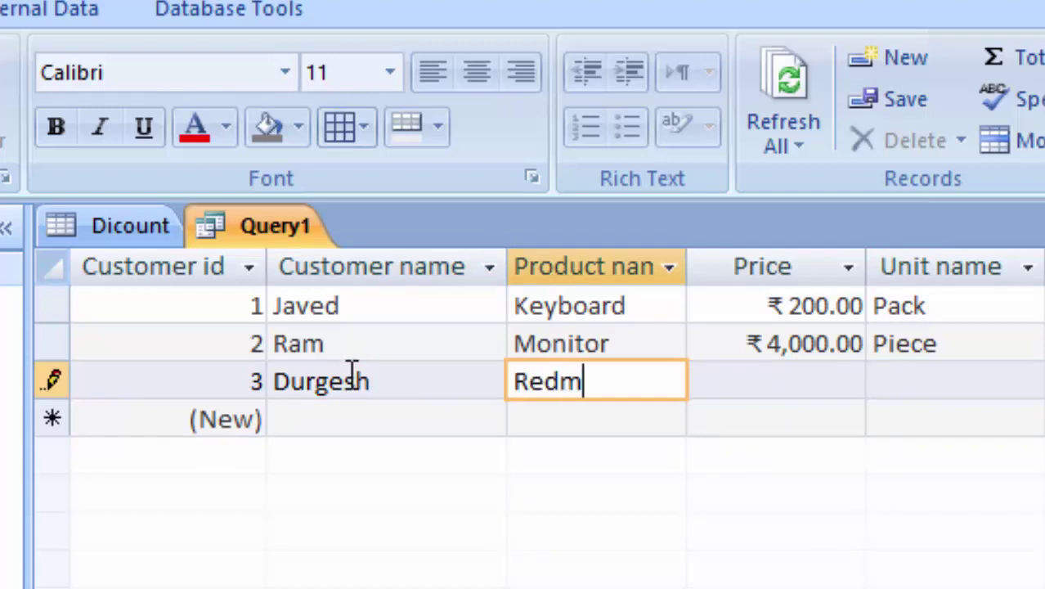
text(i)
key(Tab)
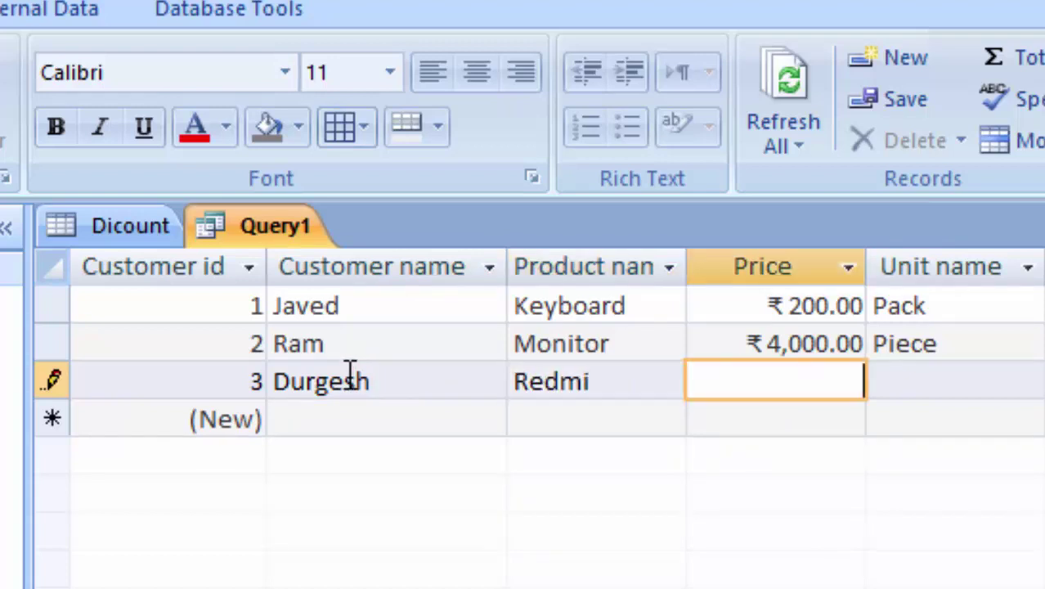
text(78)
text(00)
key(Tab)
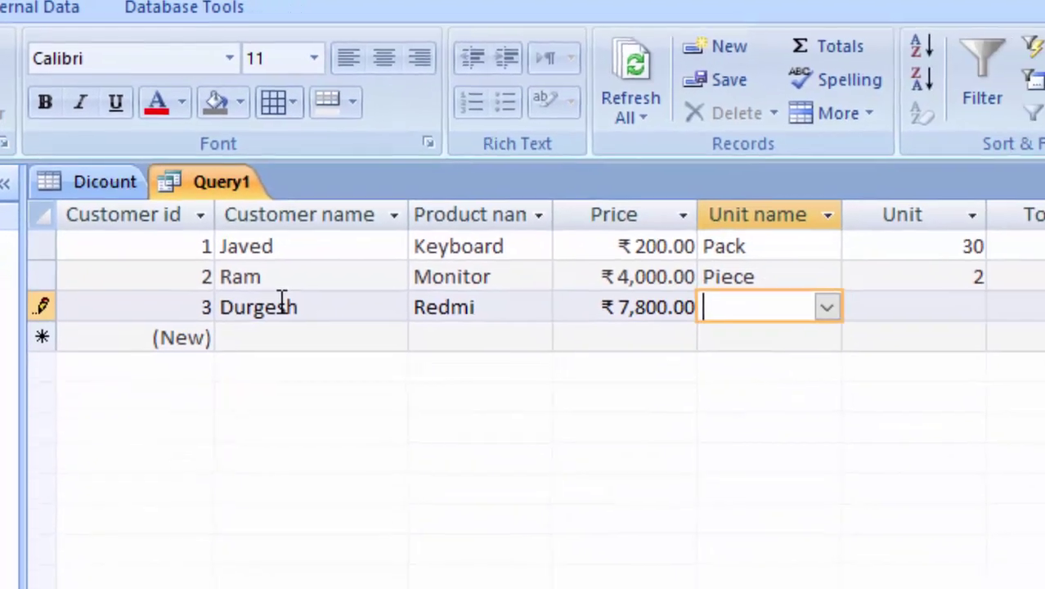
Step: Give the Redmi record unit name Pack, 5 units and an 18.5% discount
click(827, 307)
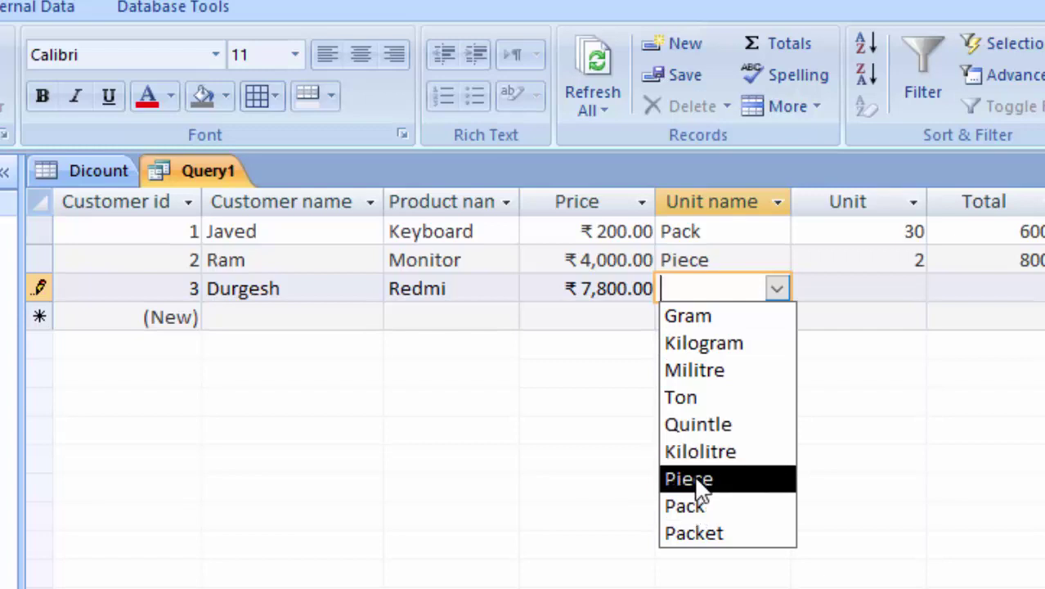
click(689, 505)
click(880, 290)
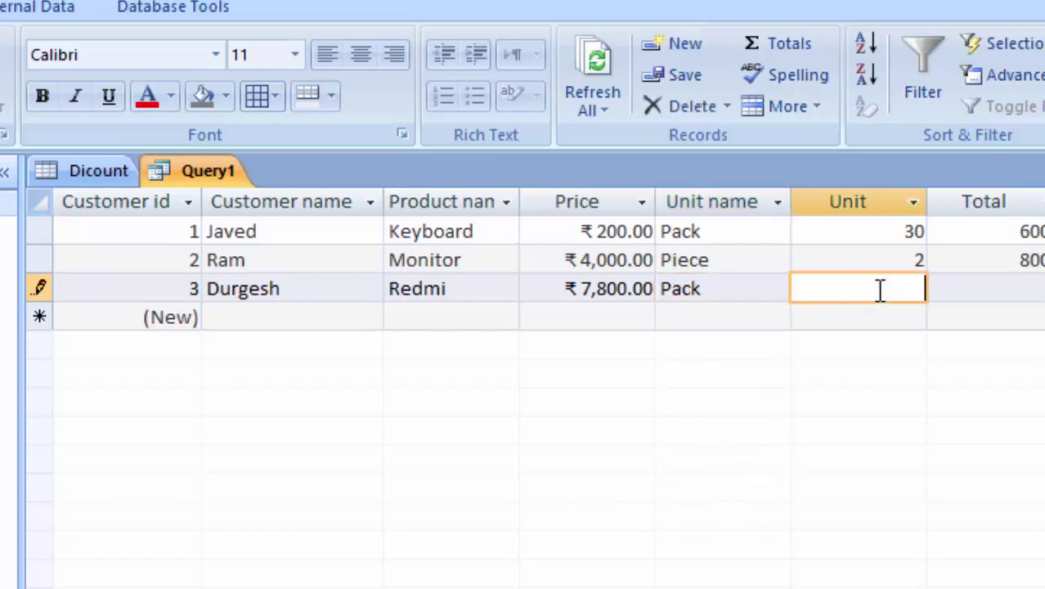
text(5)
key(Tab)
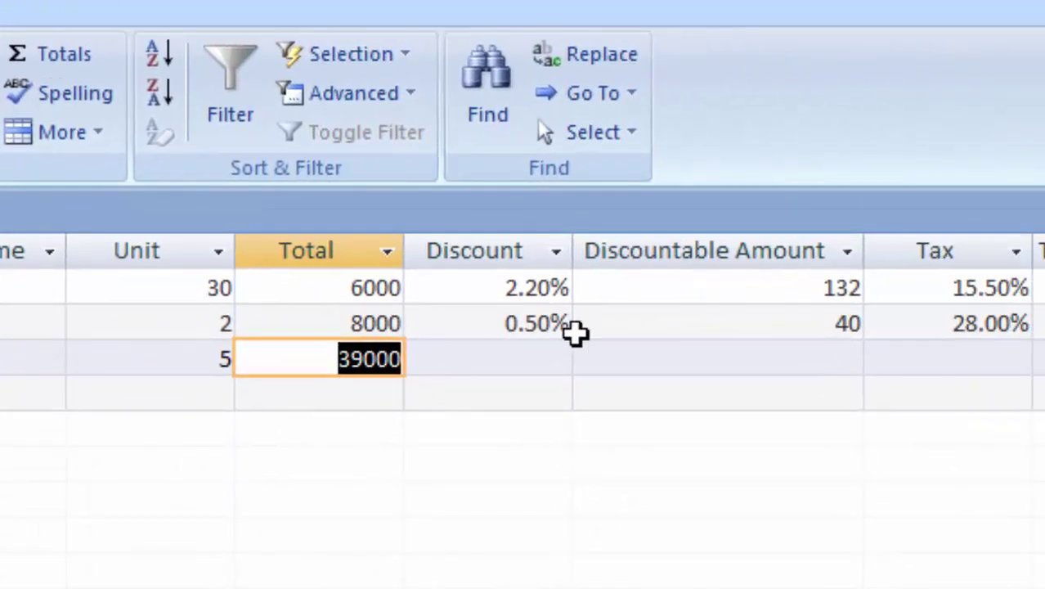
click(472, 355)
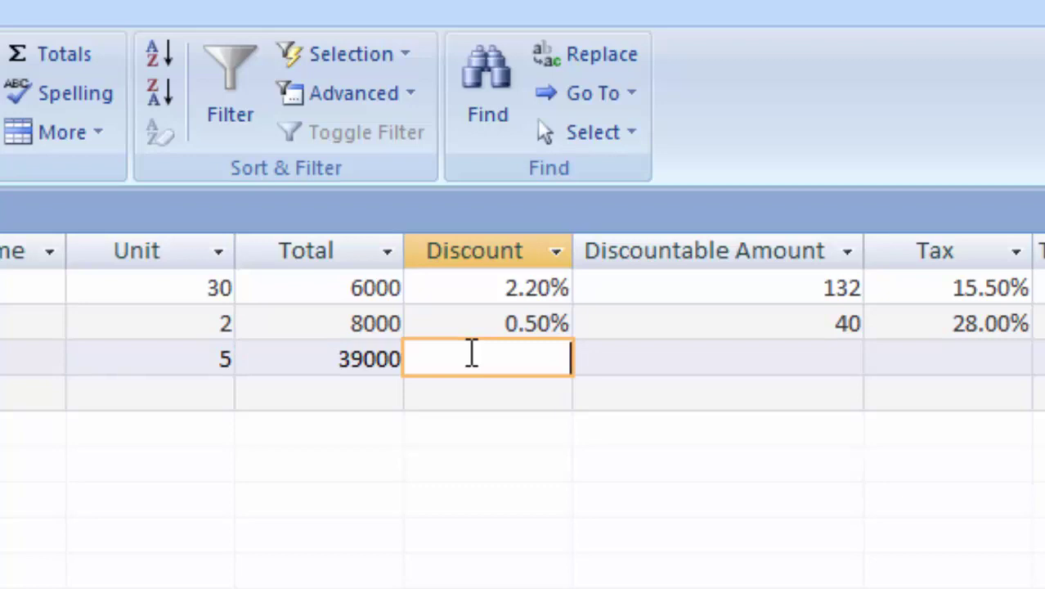
text(18)
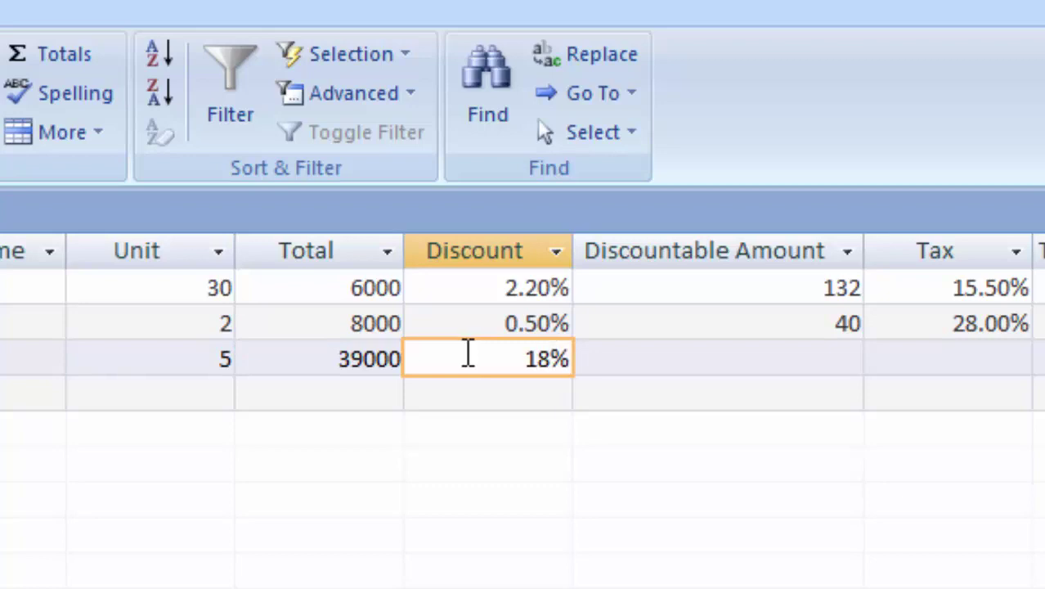
text(.5)
key(Tab)
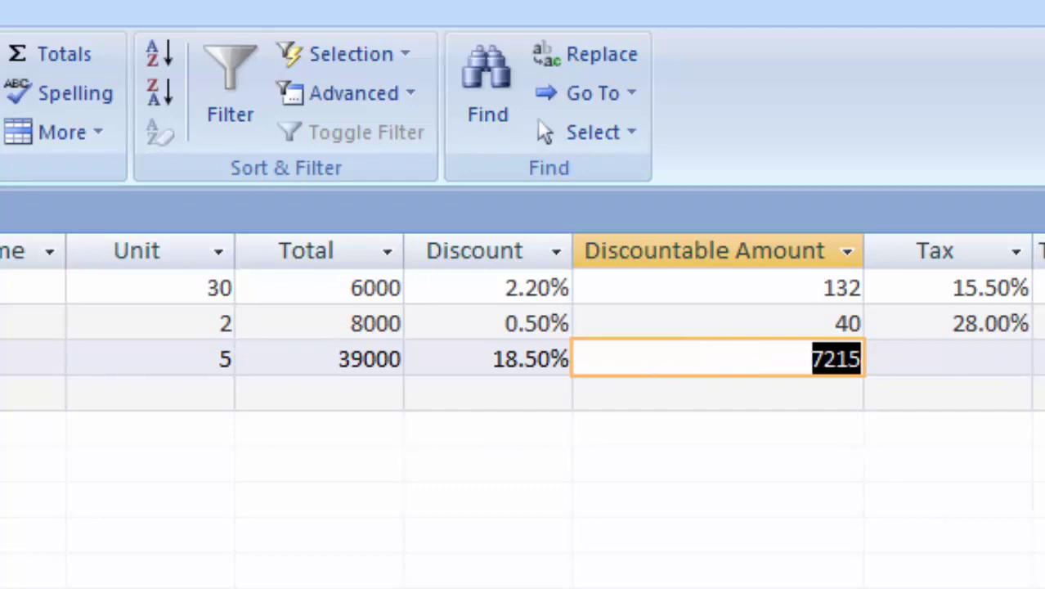
Step: Set the Redmi record's tax to 12%
scroll(523, 328, right, 5)
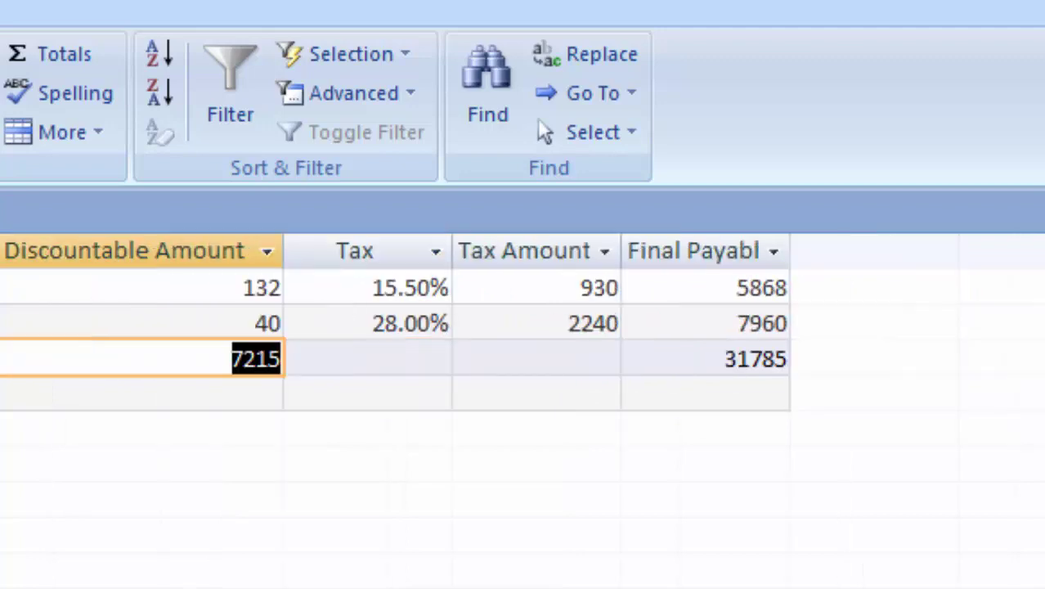
click(368, 362)
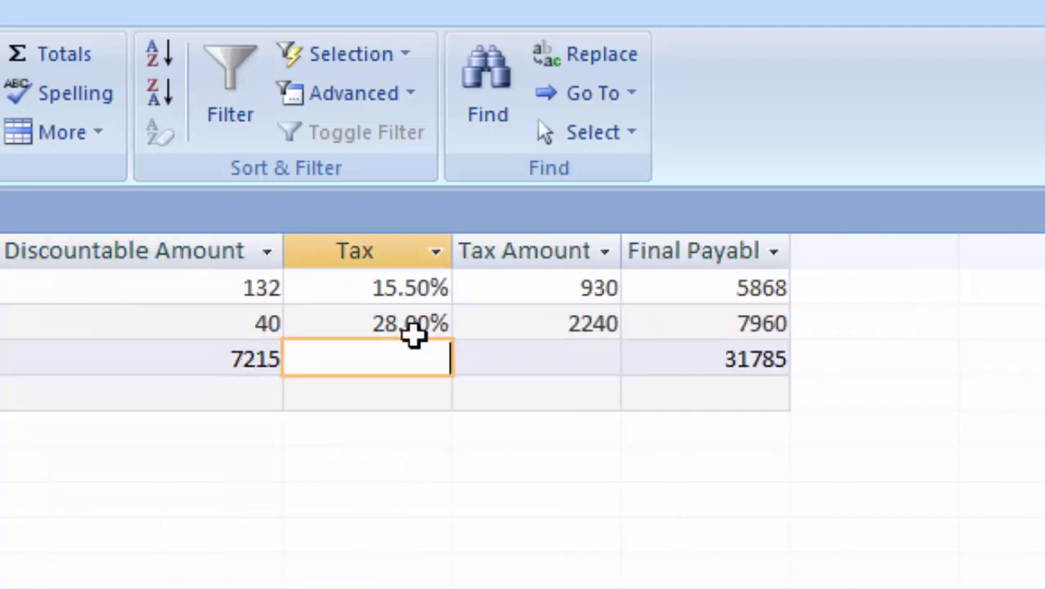
text(12)
key(Tab)
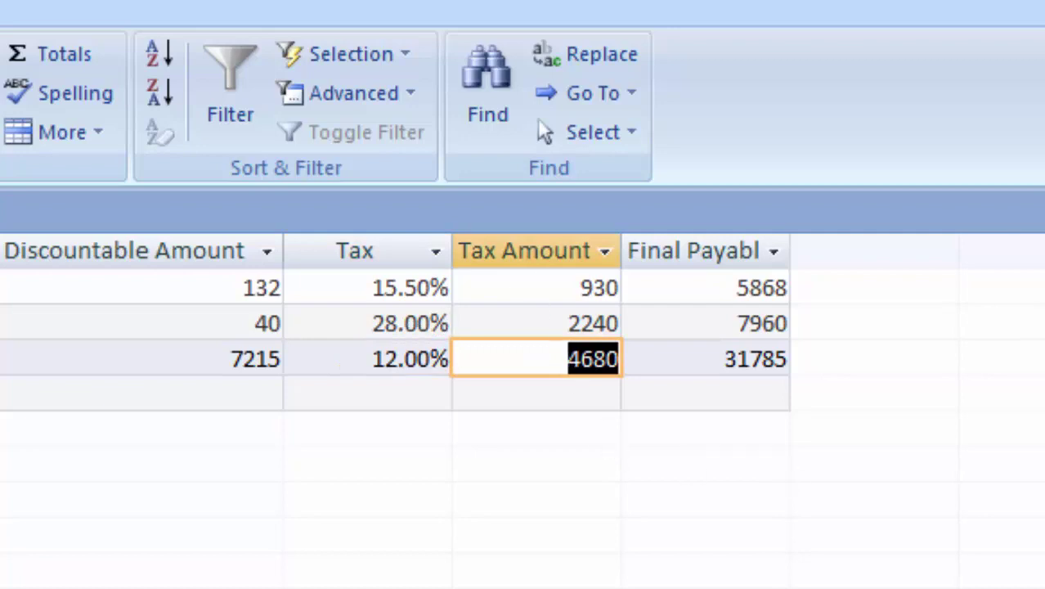
scroll(524, 328, left, 2)
scroll(523, 327, left, 4)
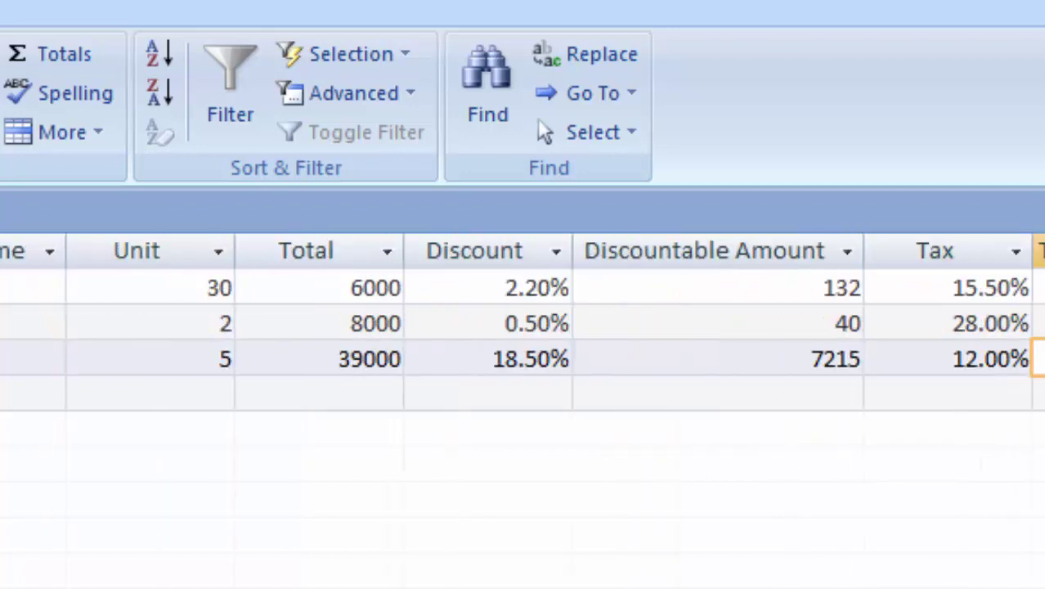